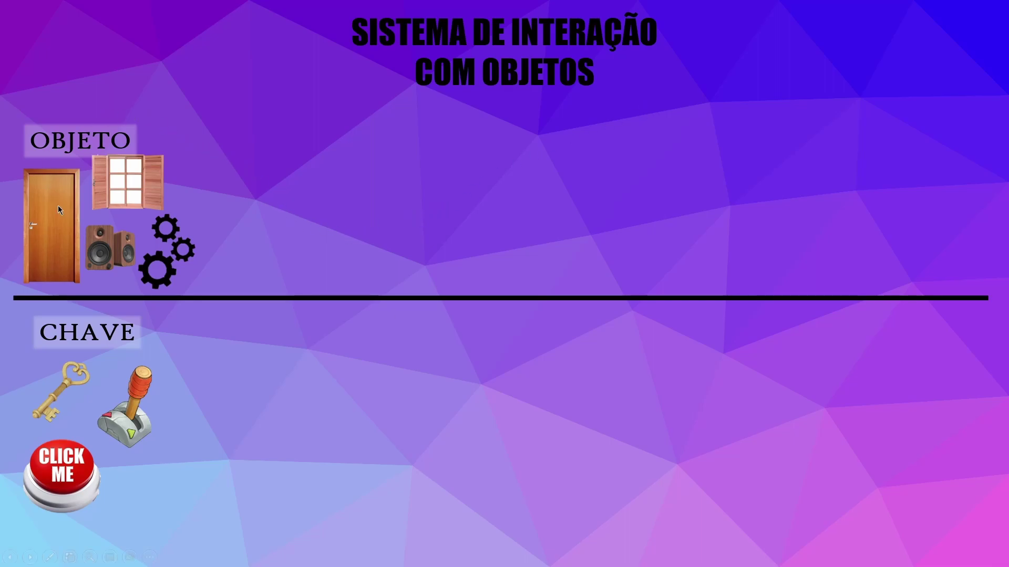
Advance the slide to show the OBJETO flowchart with 'Insira seu código aqui' on Não and Sim
left_click(97, 304)
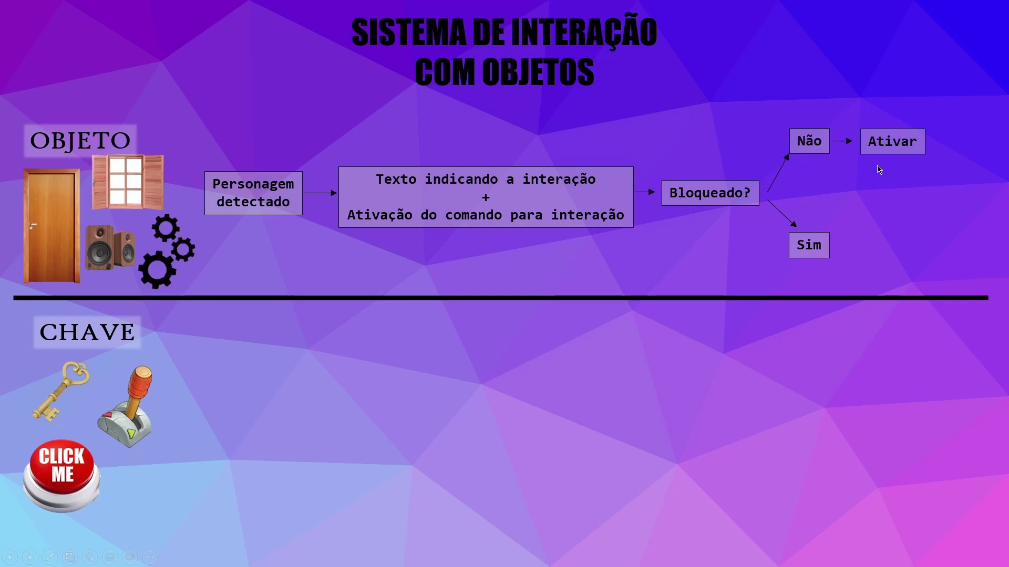
key("Right")
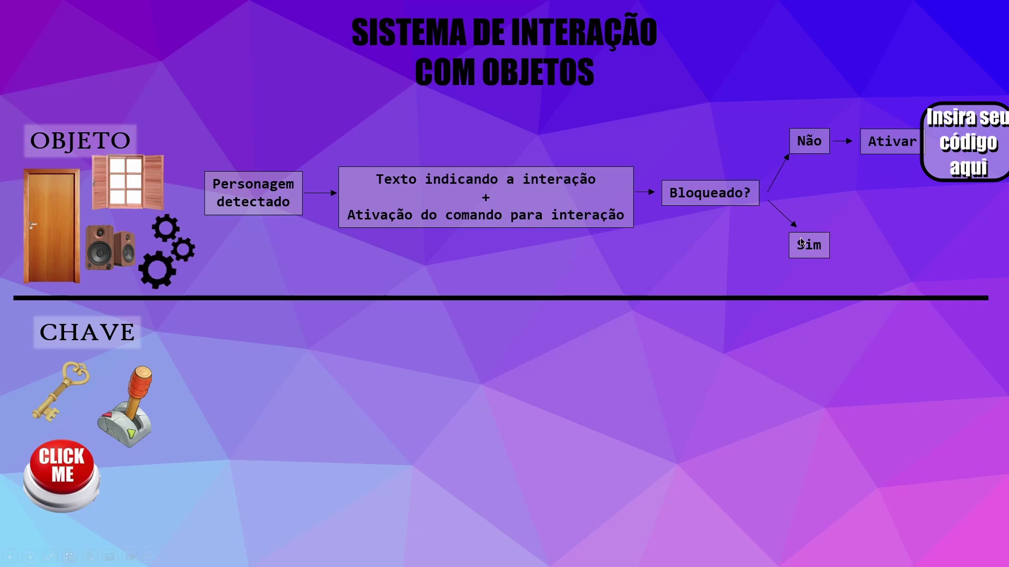
left_click(834, 250)
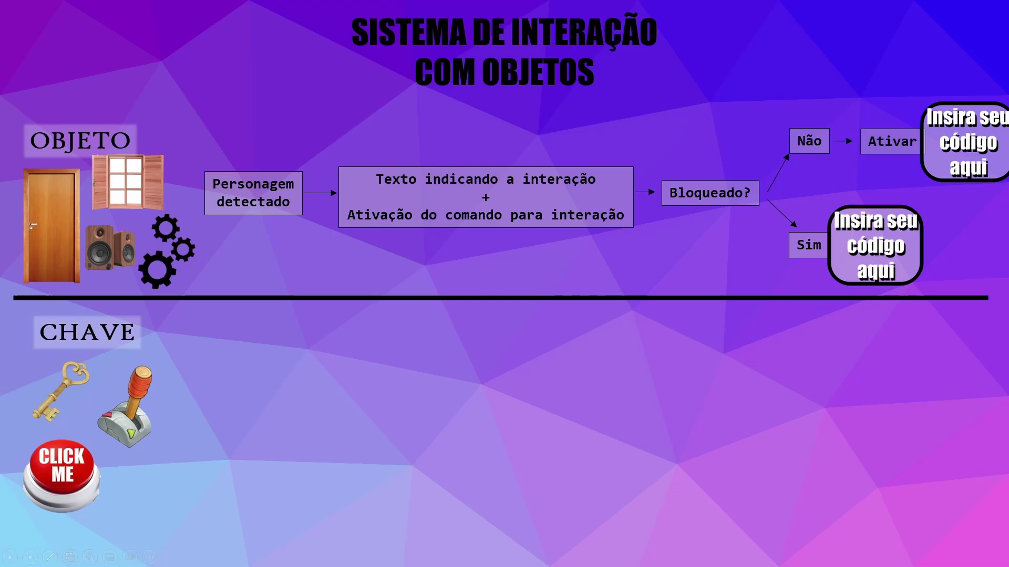
left_click(387, 397)
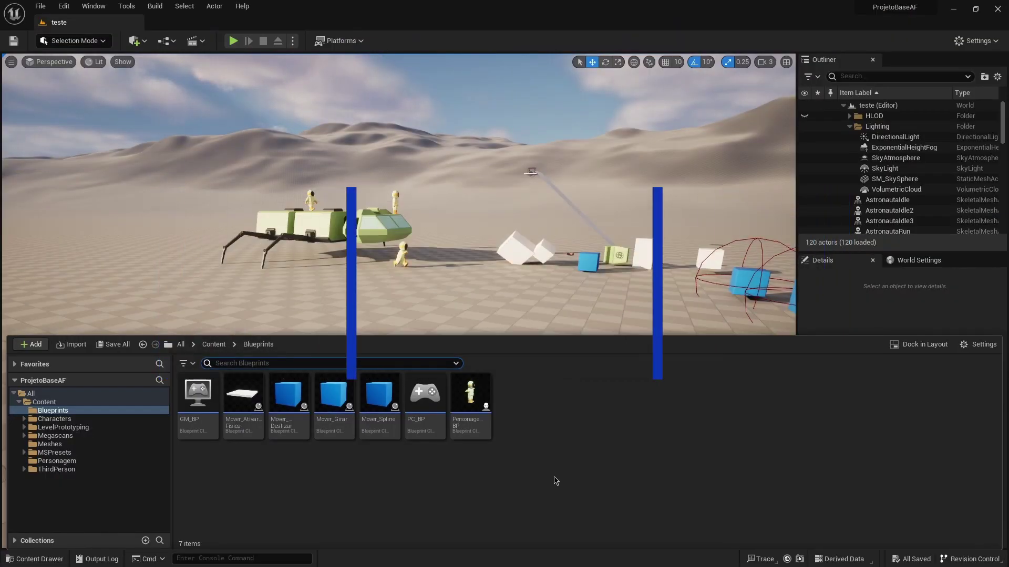
Create an Actor Blueprint named InteracaoObjeto_BP in the Blueprints folder and open it
right_click(530, 434)
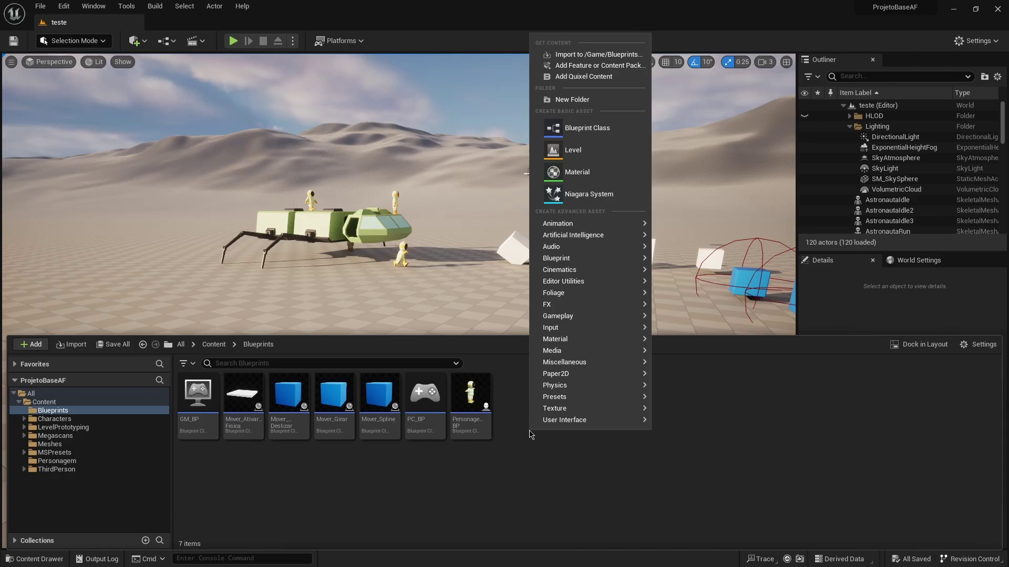
left_click(586, 131)
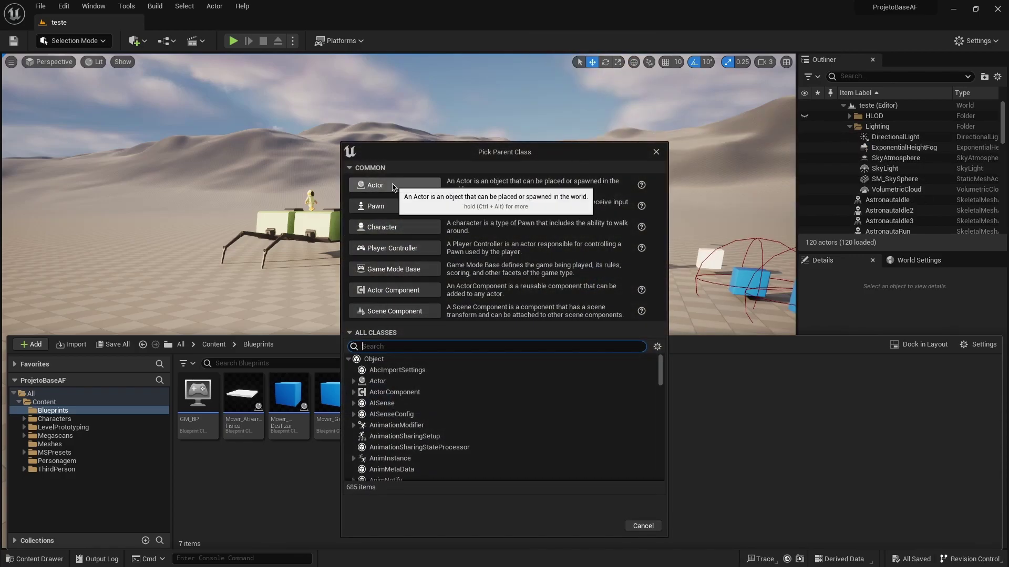
left_click(393, 187)
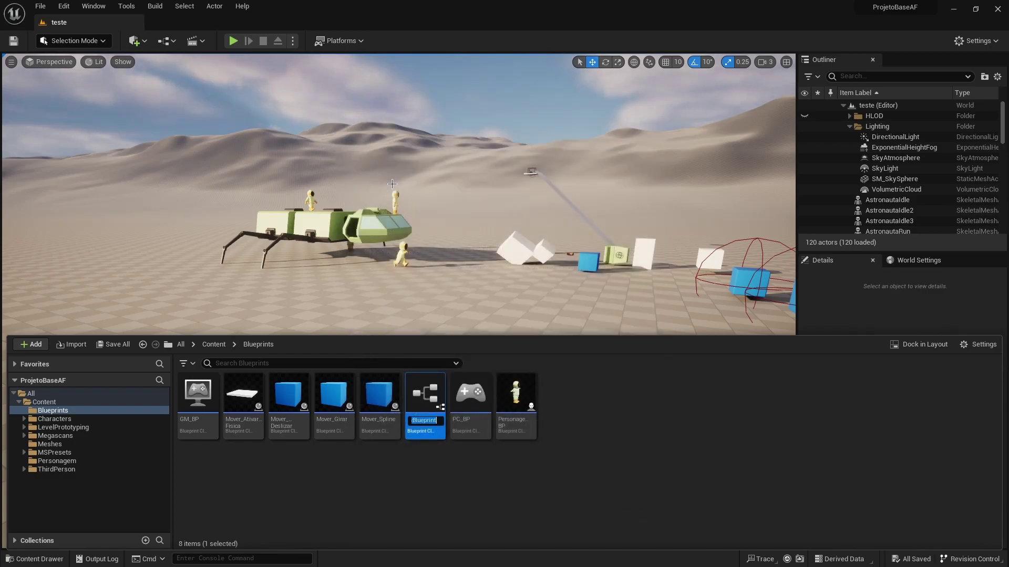
type("Intera")
key("BackSpace")
key("BackSpace")
key("BackSpace")
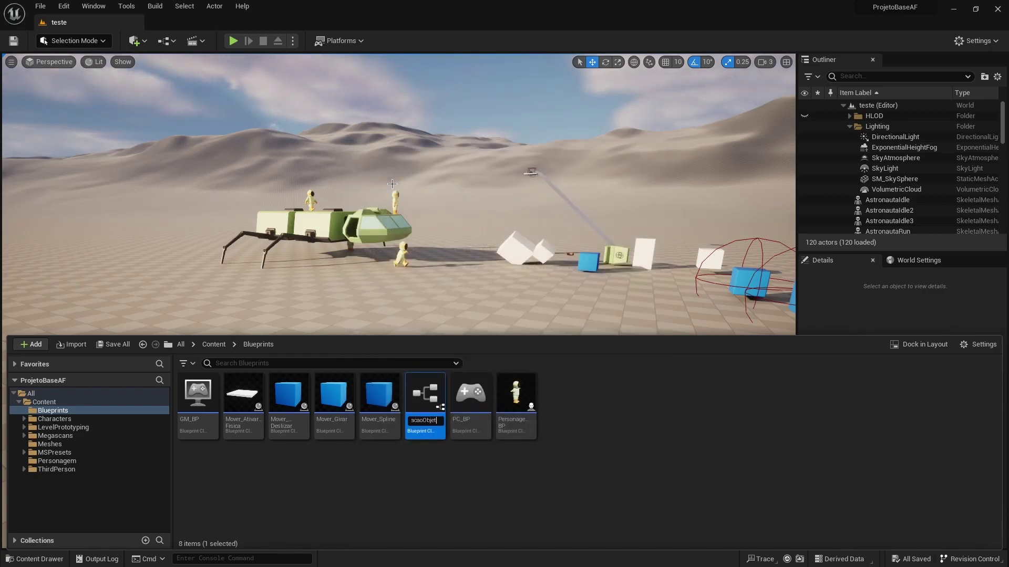
type("Objeto_BP")
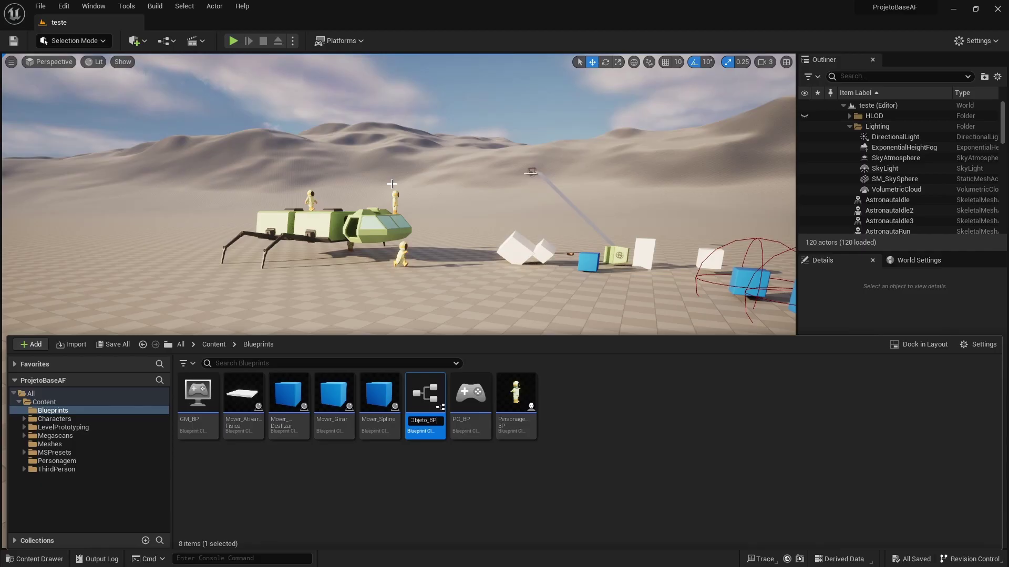
key("Return")
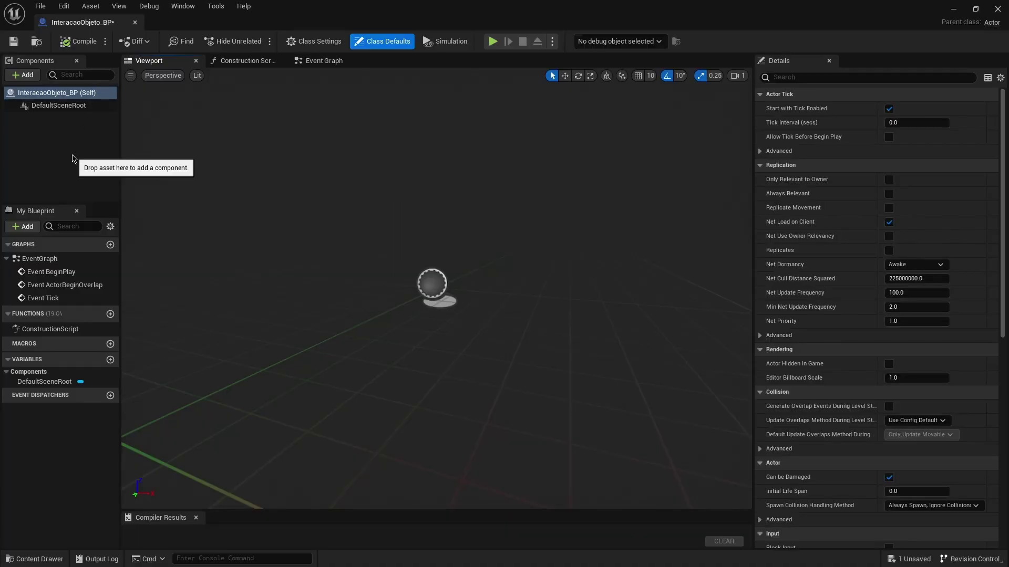
Add Box, StaticMesh and TextRender components to InteracaoObjeto_BP
left_click(26, 78)
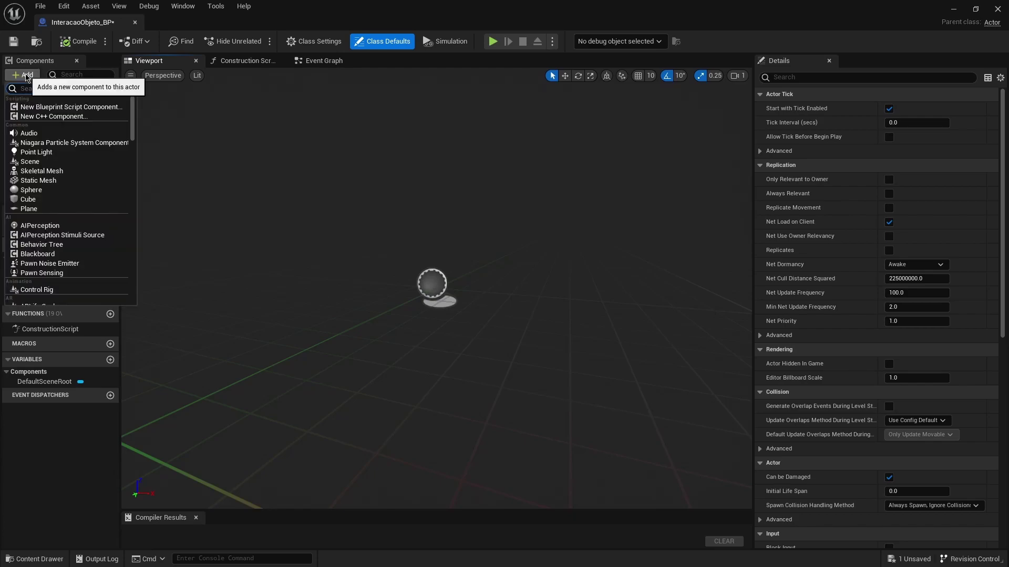
type("box")
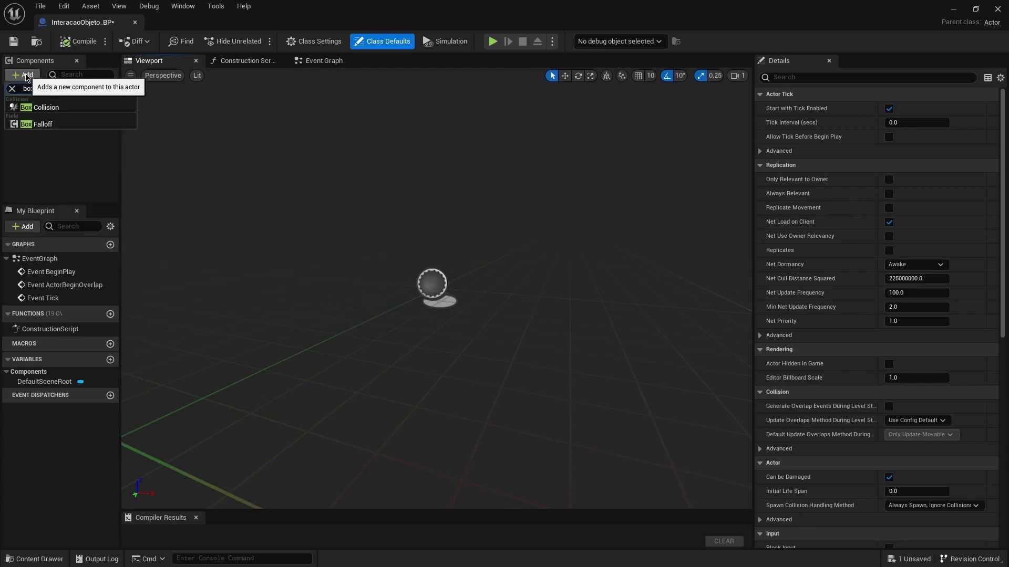
key("Return")
left_click(24, 78)
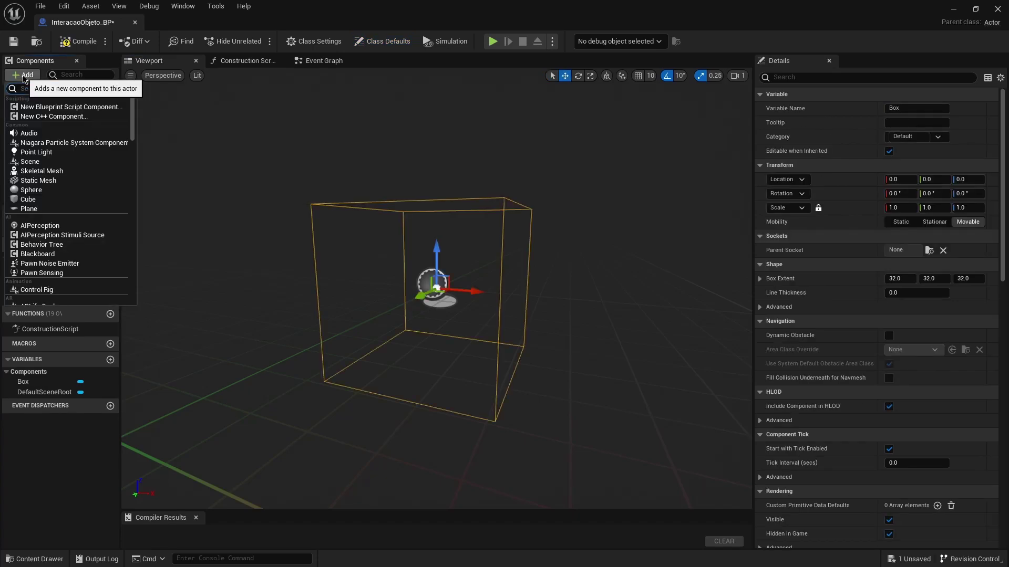
type("s")
type("atic")
key("Return")
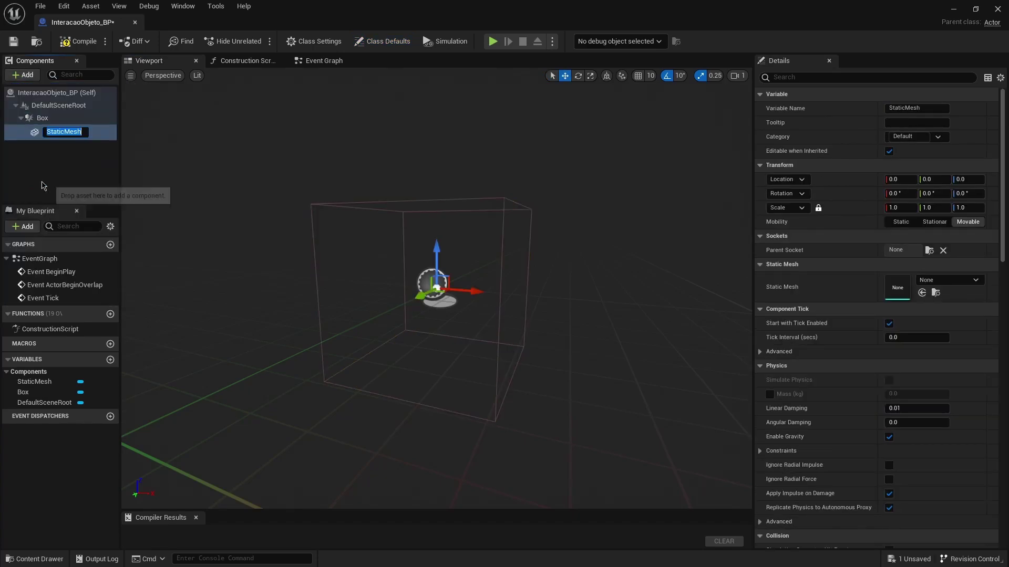
left_click(26, 77)
type("text")
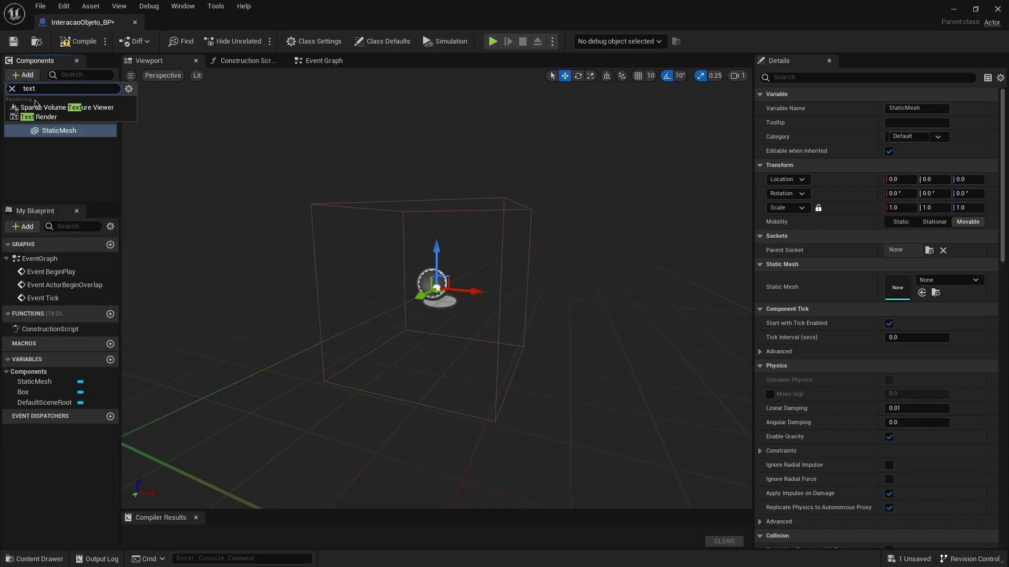
key("Return")
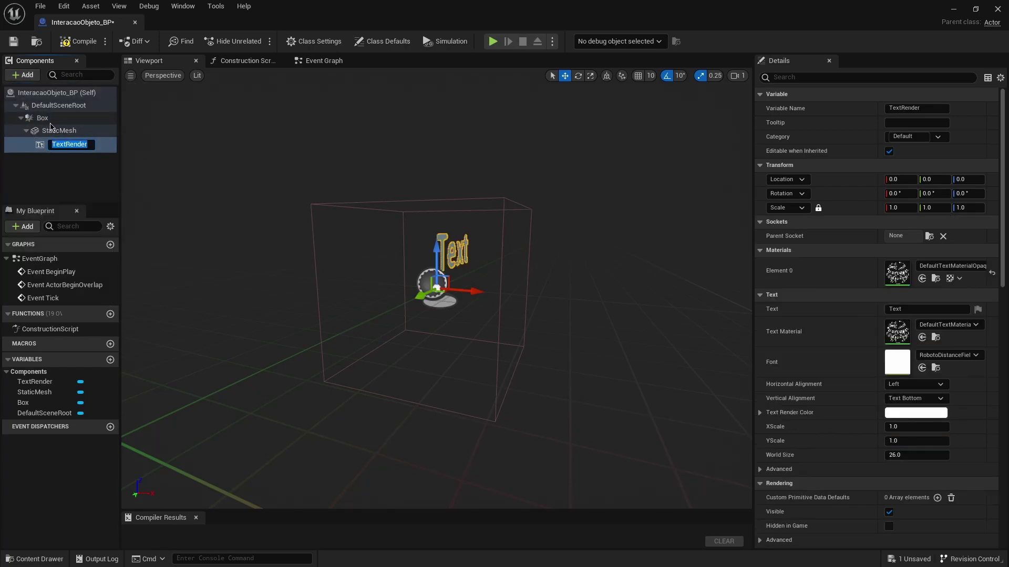
Reparent StaticMesh and TextRender so both sit directly under DefaultSceneRoot
left_click(50, 168)
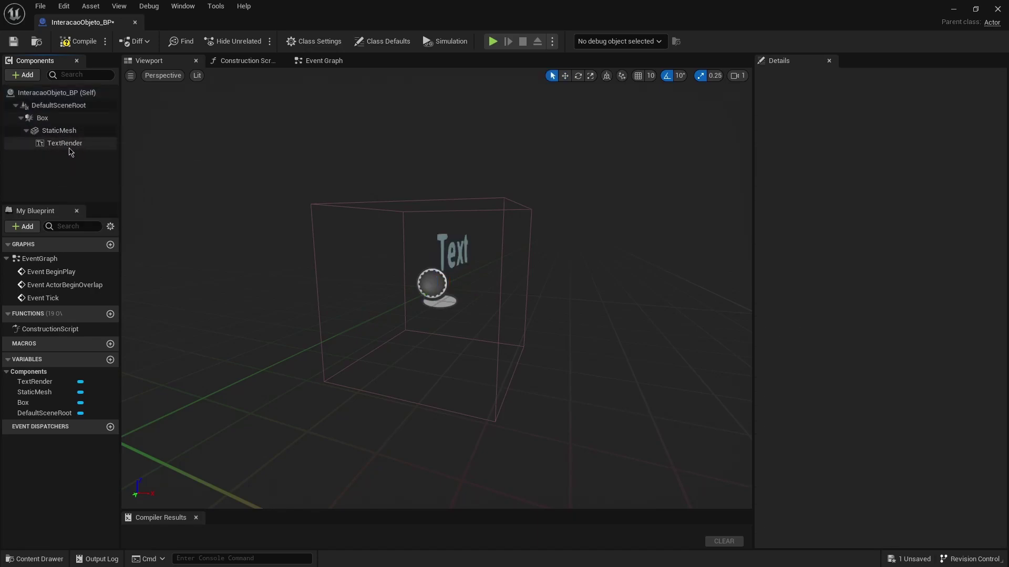
left_click(52, 132)
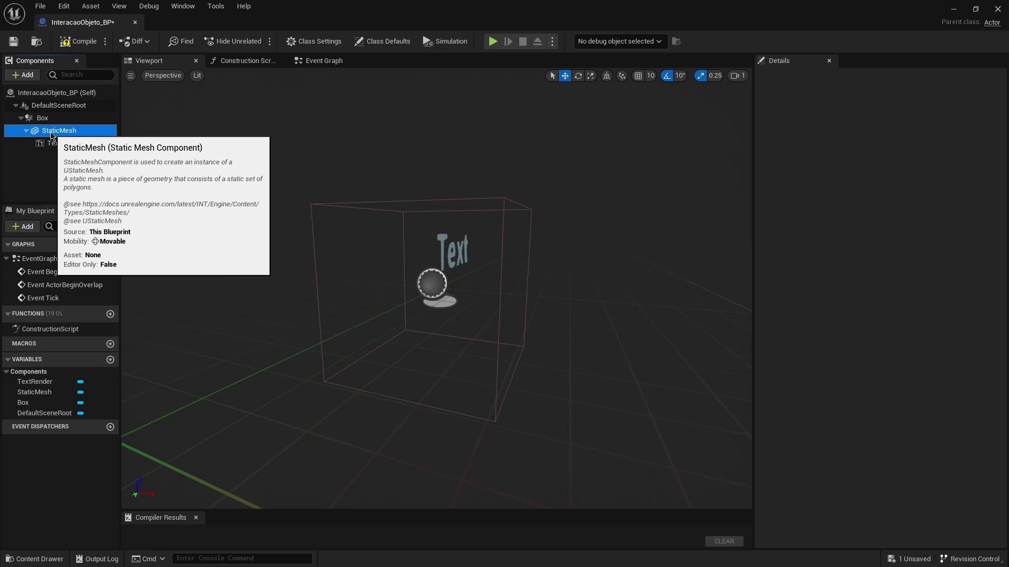
left_click_drag(51, 136, 46, 123)
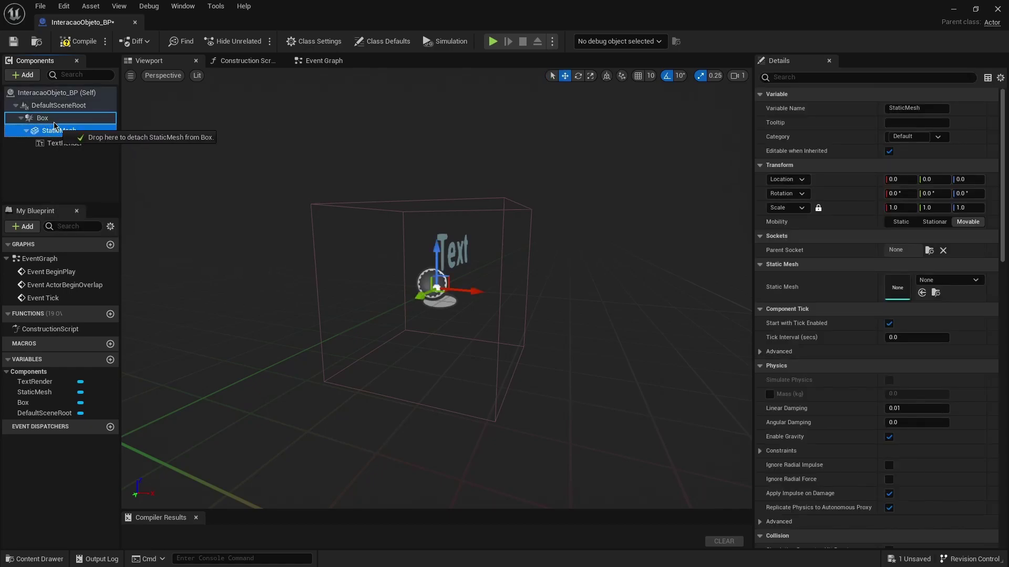
left_click_drag(46, 123, 46, 118)
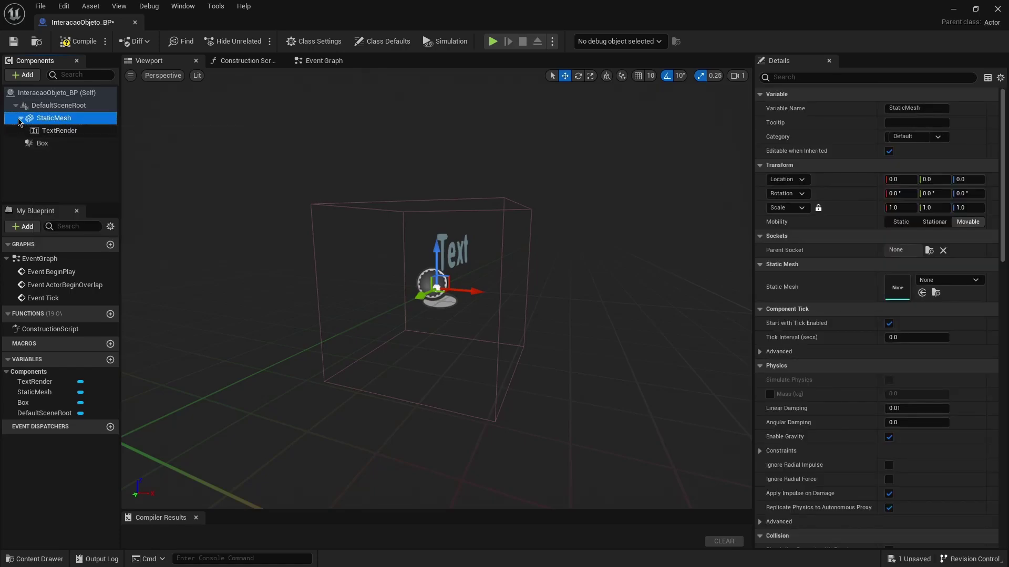
left_click(21, 117)
left_click(51, 131)
left_click_drag(51, 135, 47, 134)
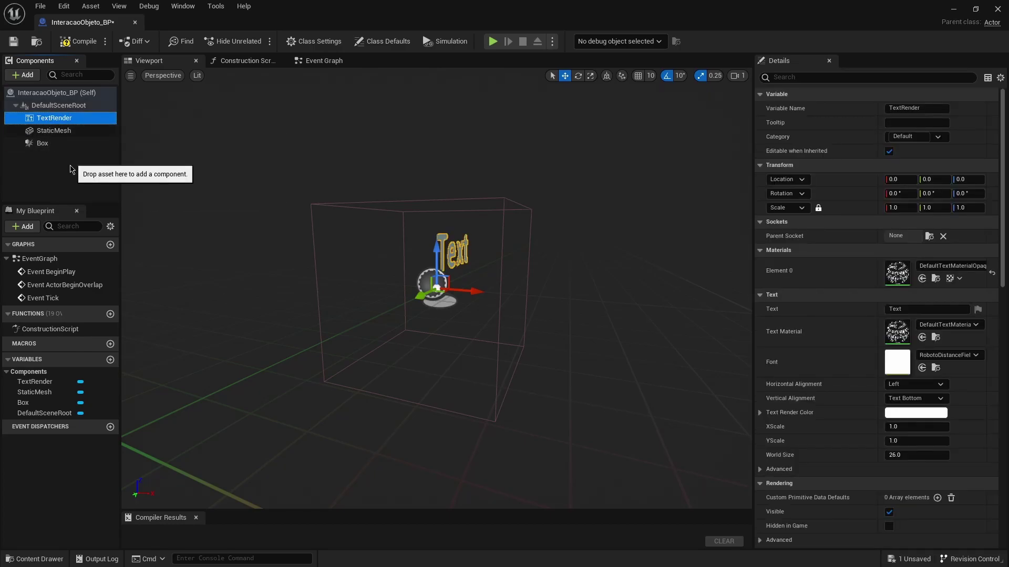
Add a Boolean variable Bloqueado? and set the TextRender text to "E"
left_click(110, 360)
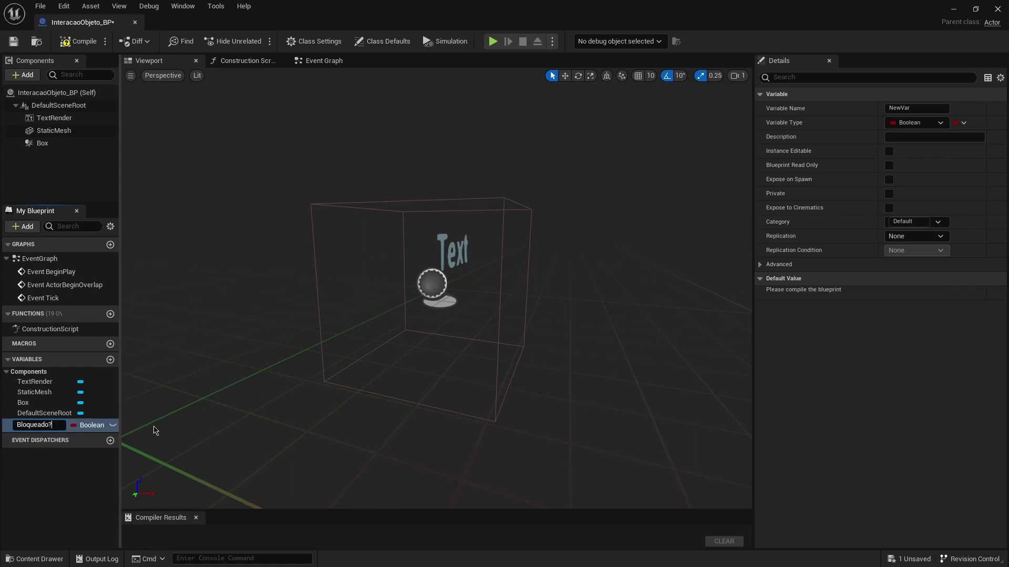
left_click(58, 117)
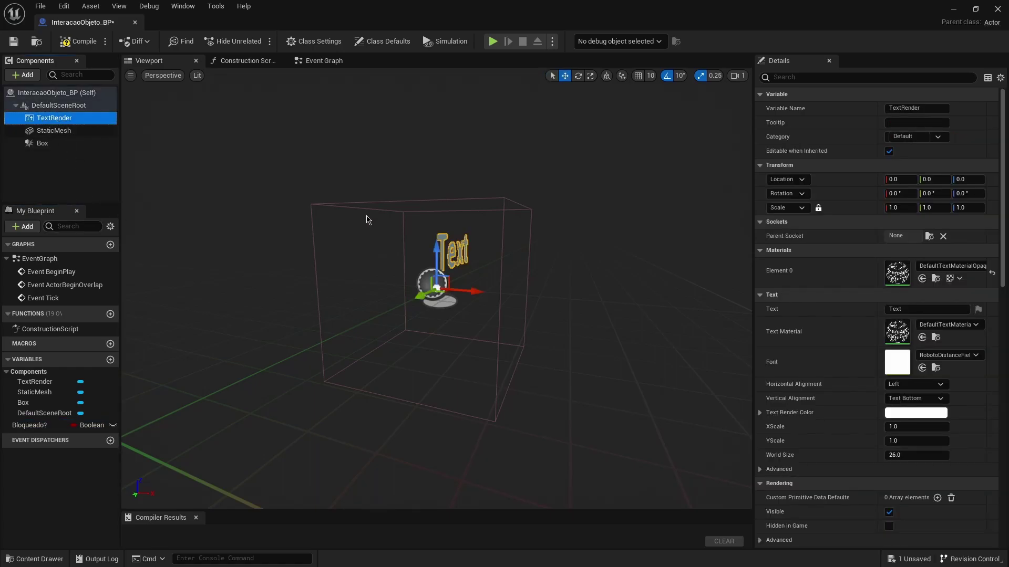
left_click(906, 311)
type("E")
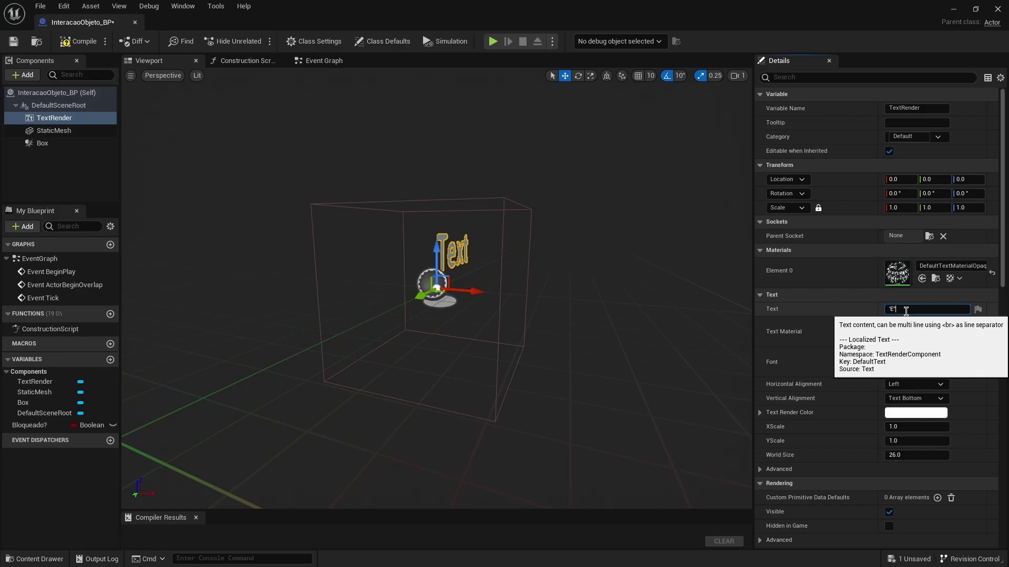
key("Return")
Raise the "E" text above the box to about Z 85.96, then go to the Event Graph
mouse_move(537, 322)
left_mouse_down()
mouse_move(541, 367)
mouse_move(450, 293)
left_mouse_up()
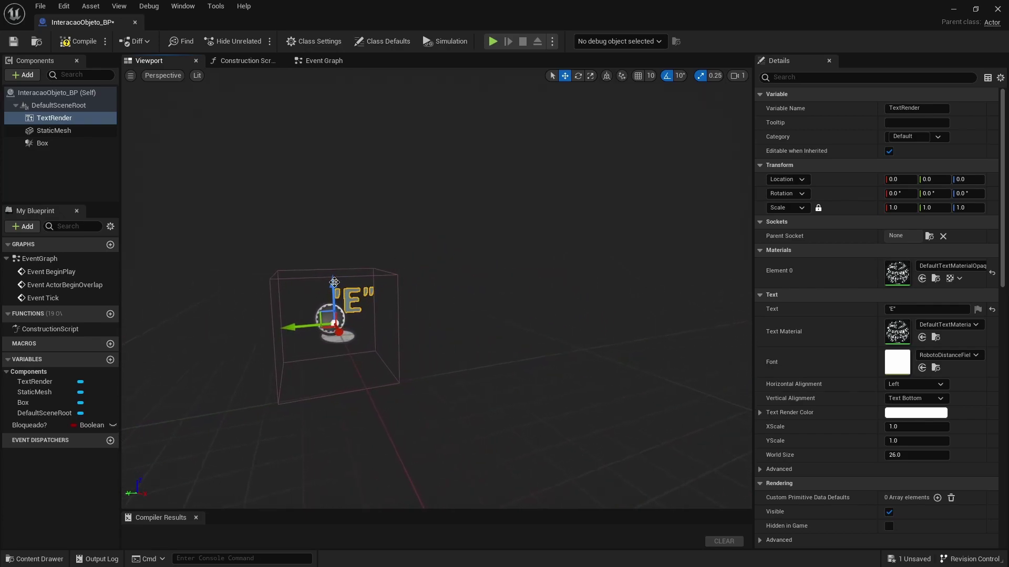
left_click_drag(322, 272, 322, 141)
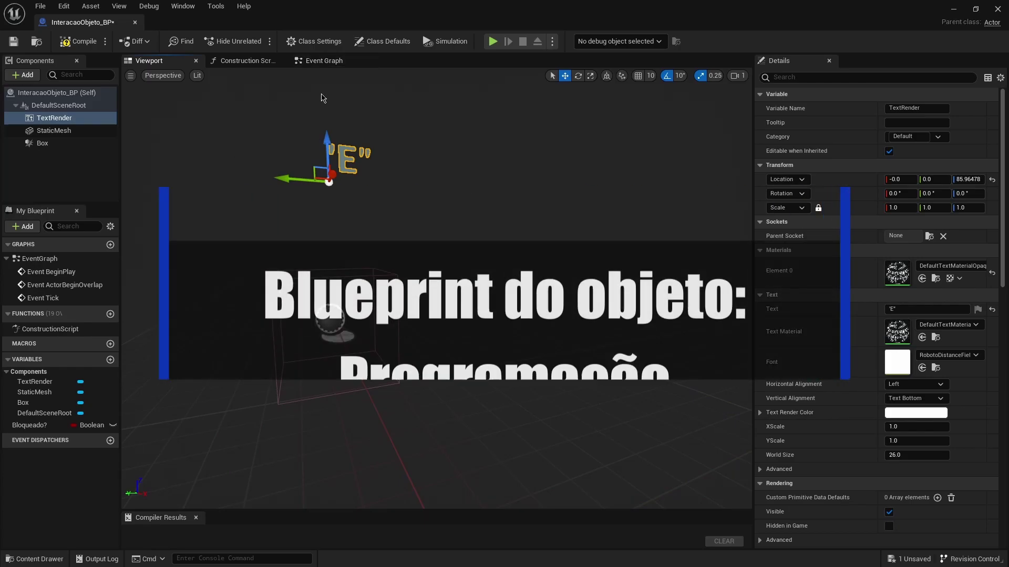
left_click(311, 61)
Save, then add On Component Begin Overlap and End Overlap events for the Box
key("ctrl+s")
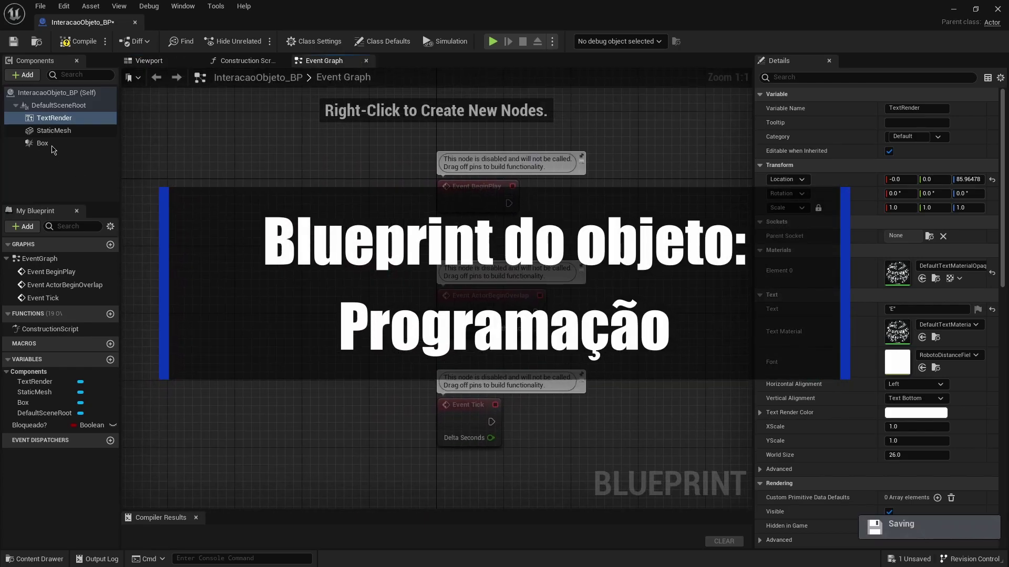
left_click(52, 145)
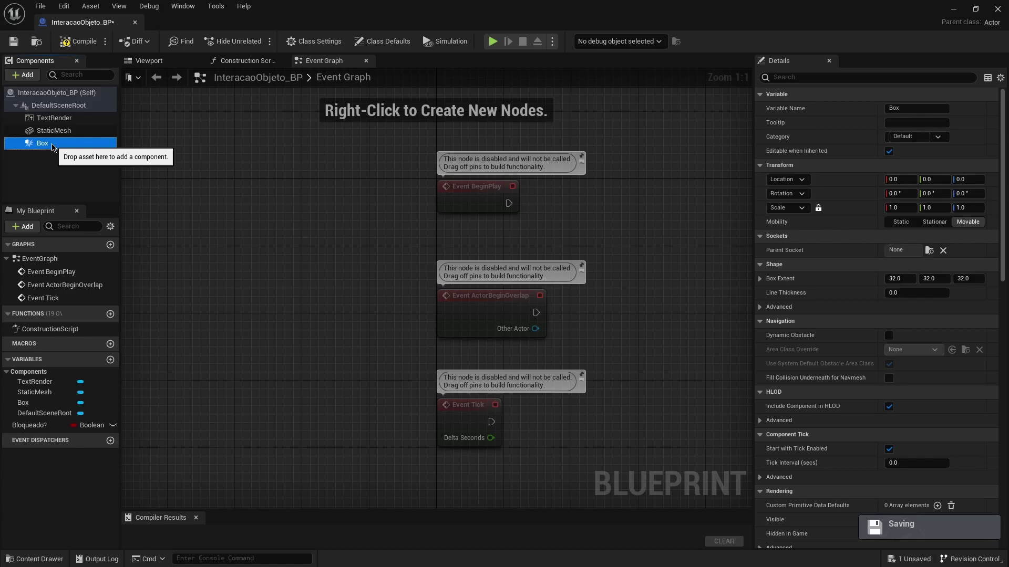
scroll(872, 173, "down", 10)
scroll(788, 241, "down", 10)
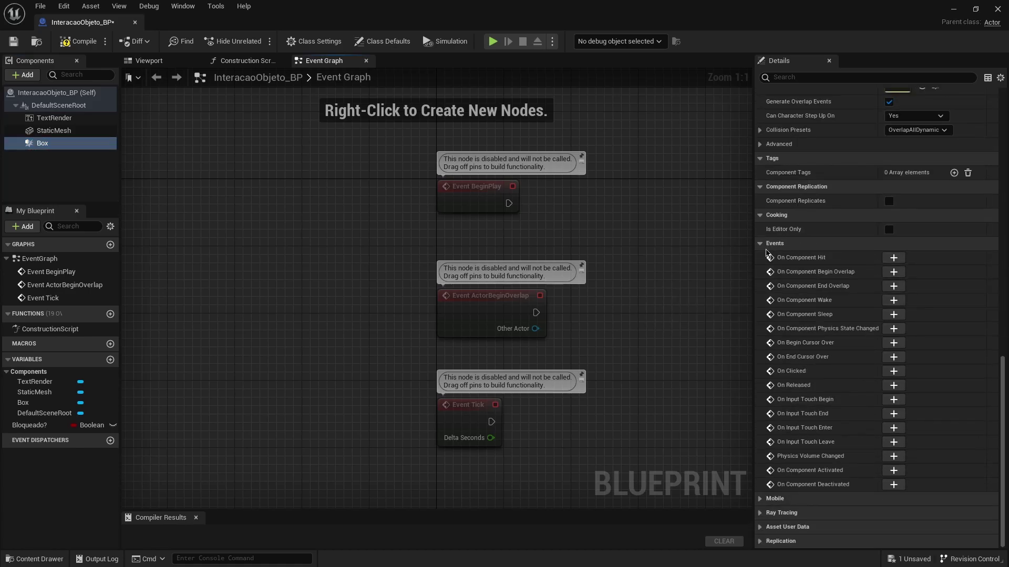
left_click(896, 274)
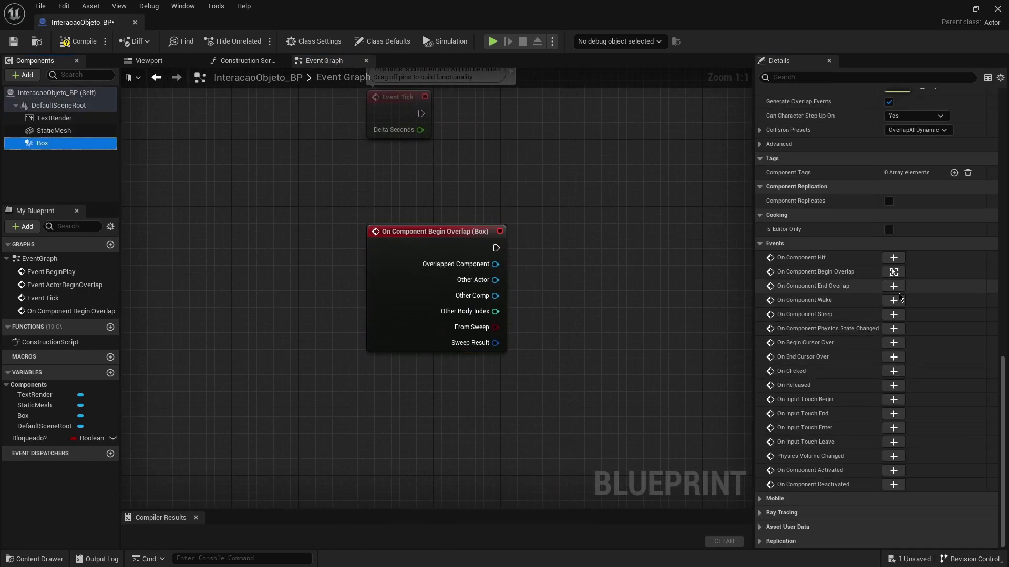
left_click(893, 286)
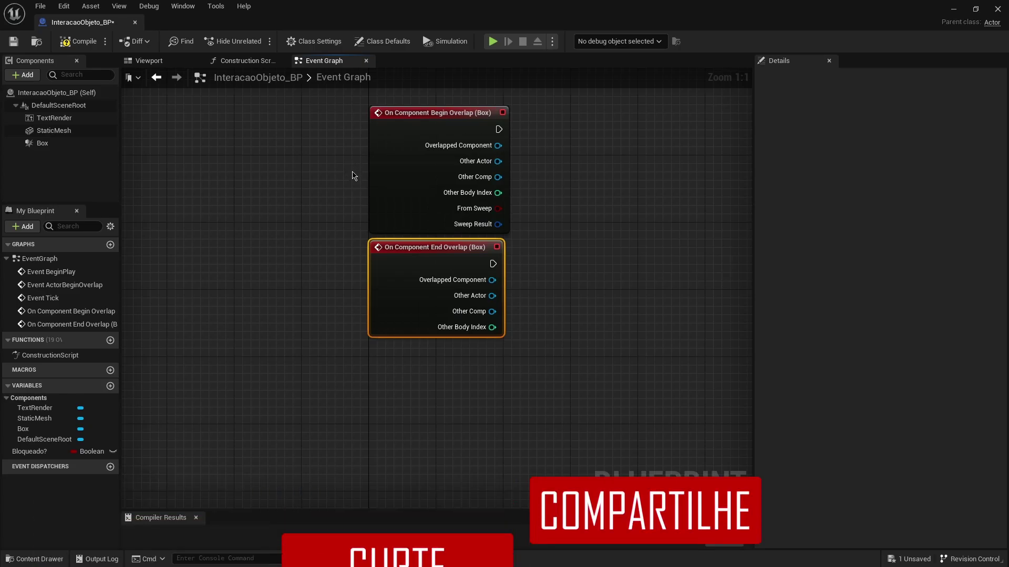
Cast Begin Overlap's Other Actor to Astronauta_BP
left_click_drag(498, 161, 559, 154)
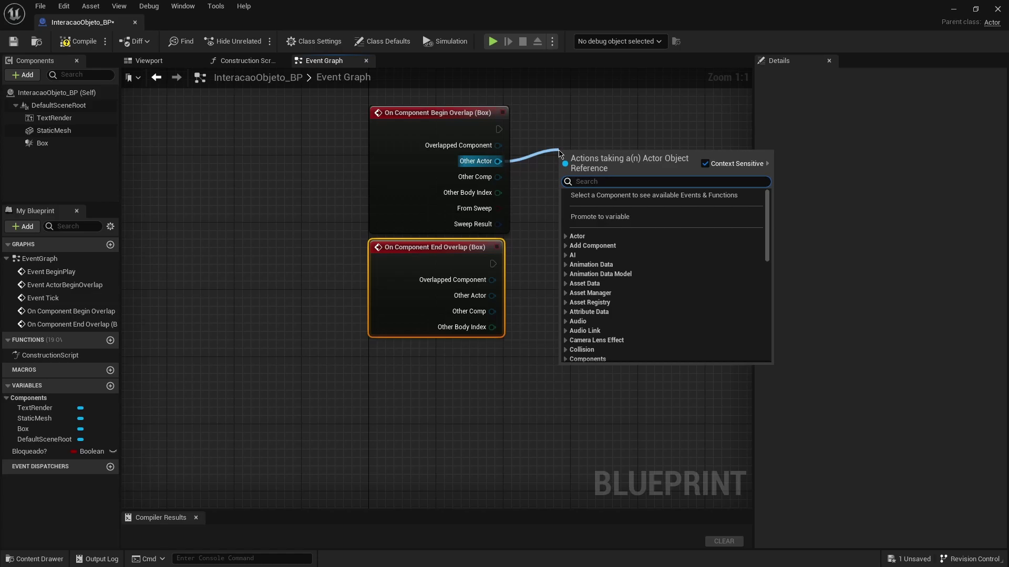
type("cast to")
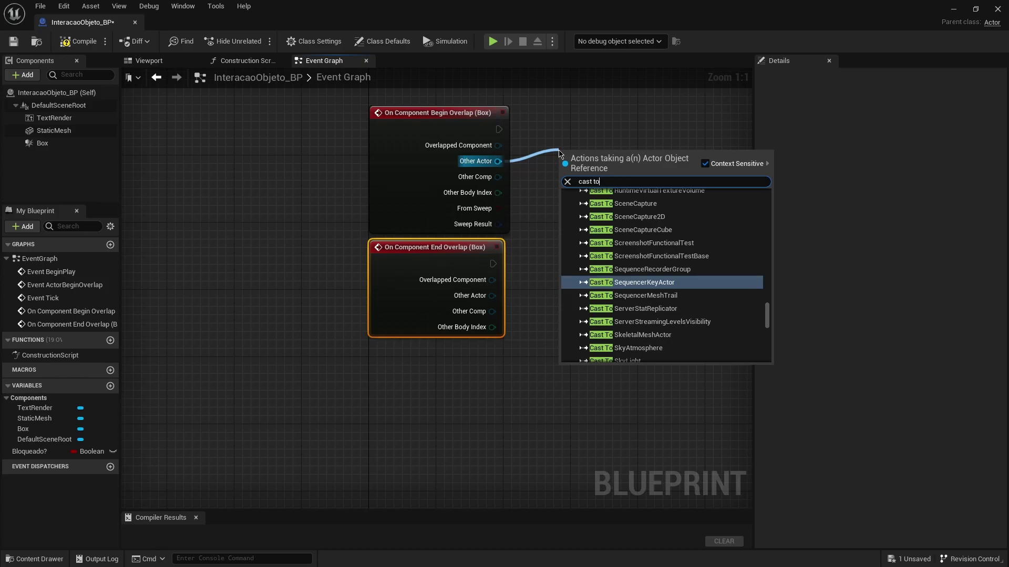
type(" as")
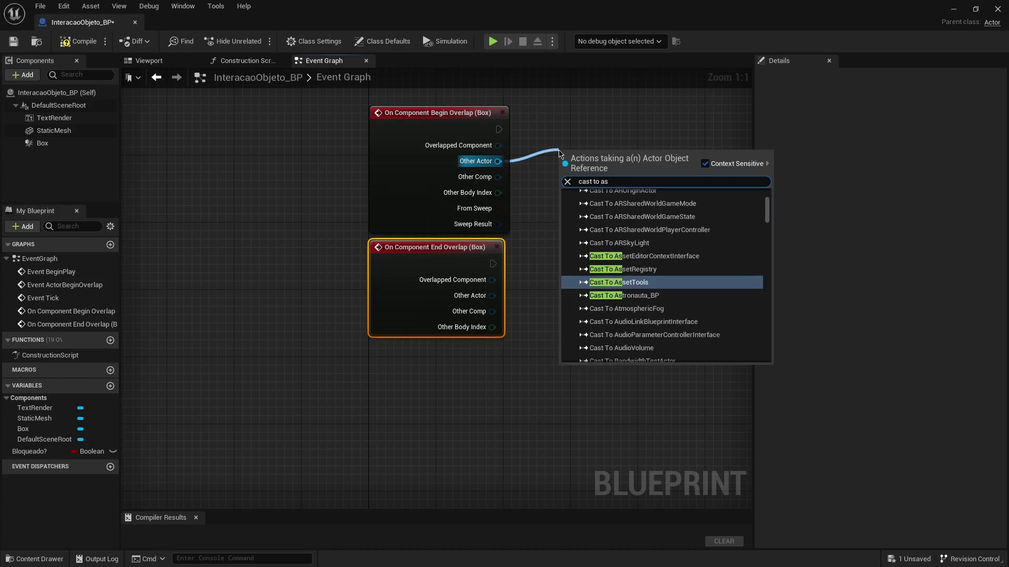
type("t")
left_click(622, 297)
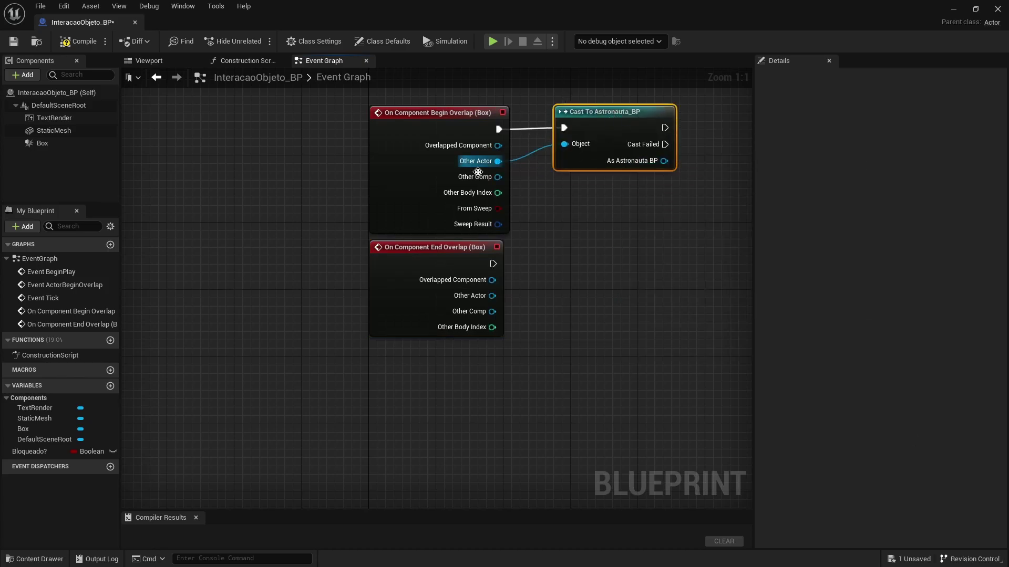
scroll(185, 210, "down", 2)
scroll(191, 272, "down", 1)
scroll(441, 158, "up", 1)
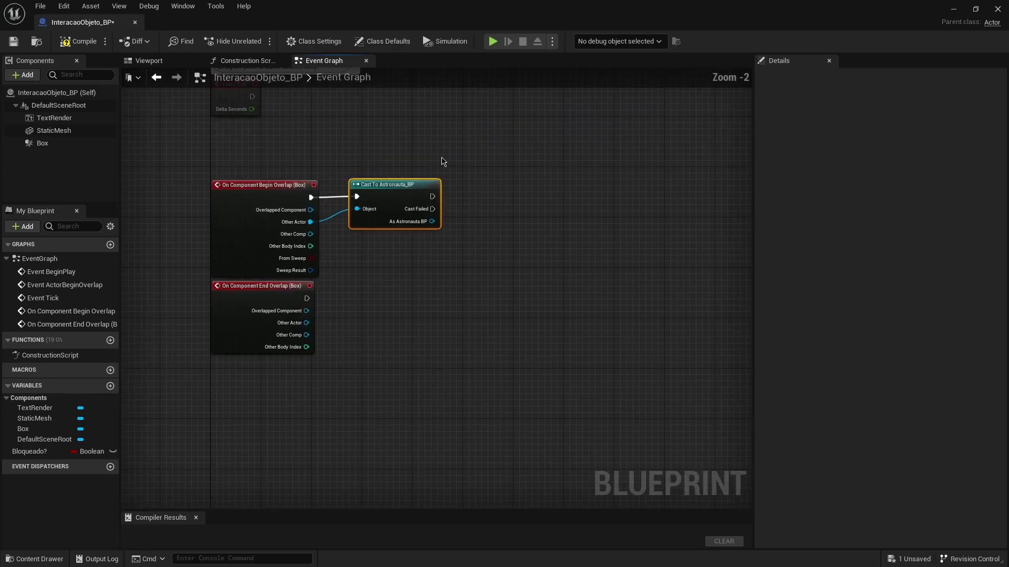
scroll(424, 148, "up", 1)
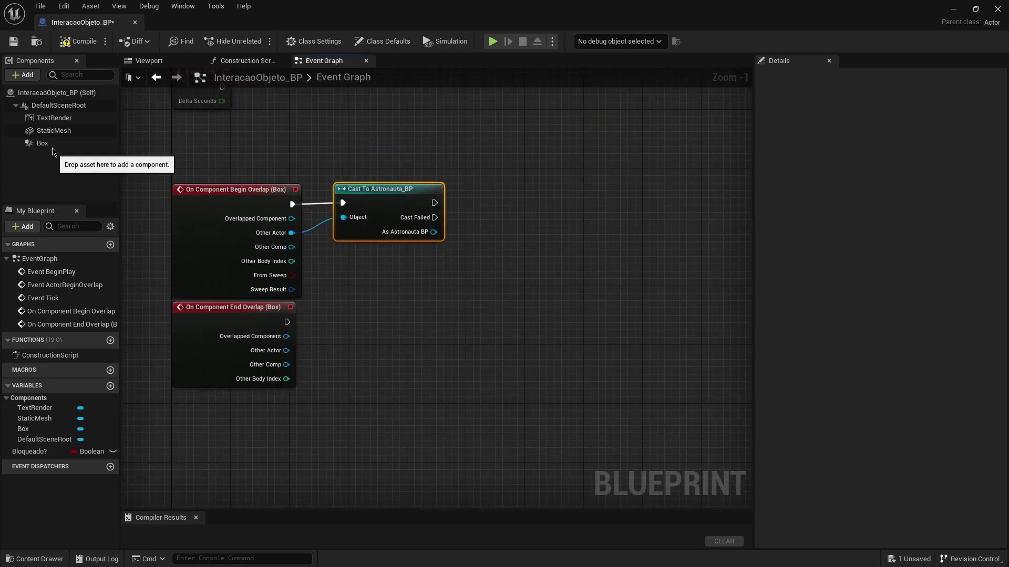
Add Set Hidden in Game targeting TextRender, wired after the cast
left_click_drag(55, 117, 494, 251)
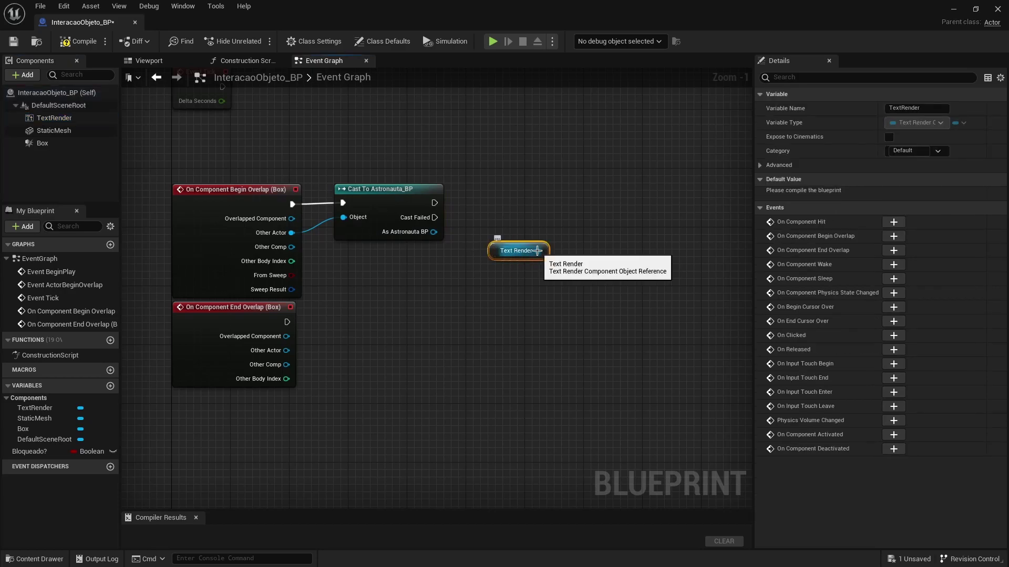
left_click_drag(537, 250, 589, 174)
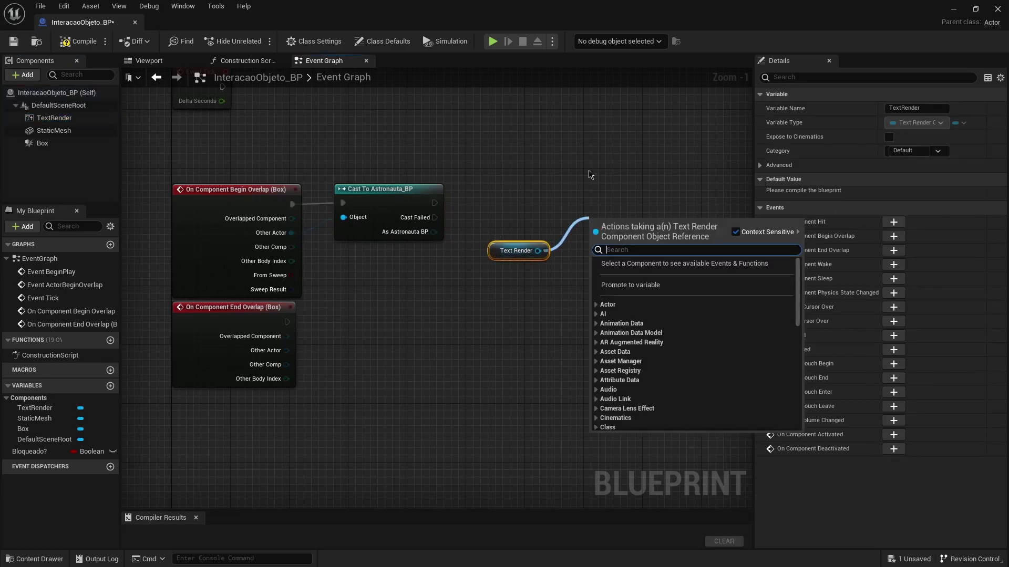
type("set hi")
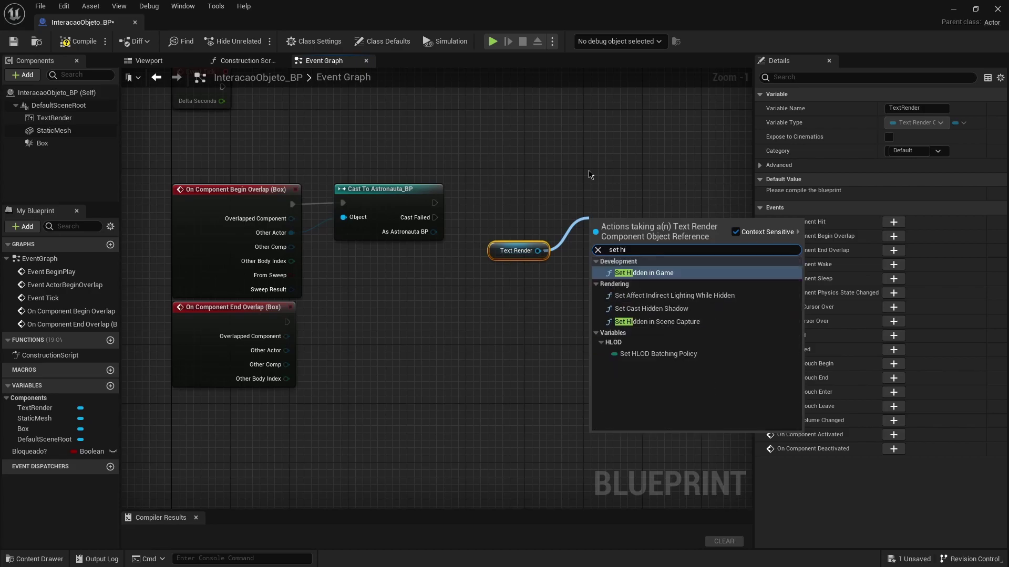
left_click(625, 274)
left_click_drag(434, 203, 593, 204)
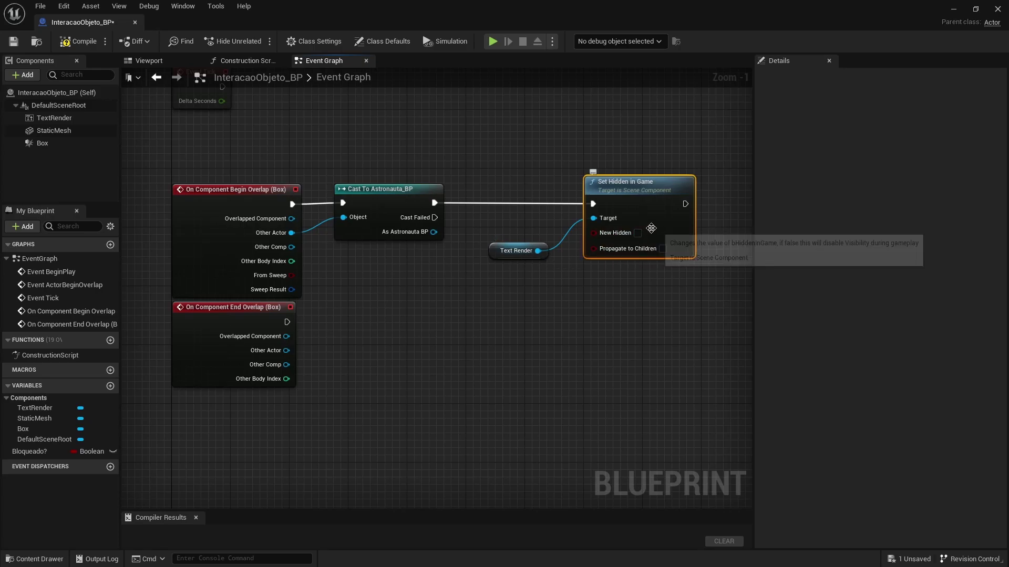
scroll(323, 244, "down", 4)
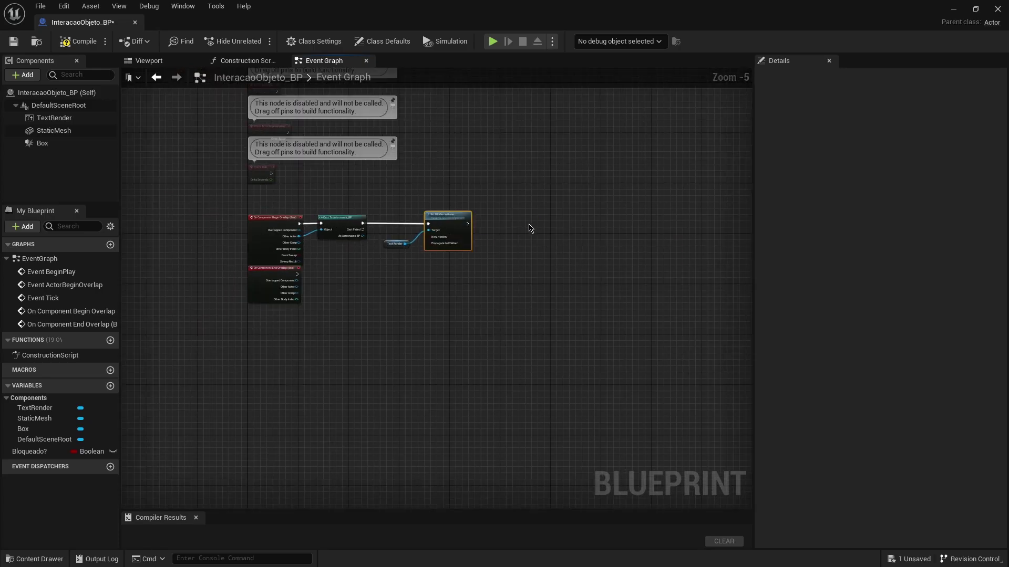
Chain an Enable Input node after Set Hidden in Game
scroll(462, 227, "up", 1)
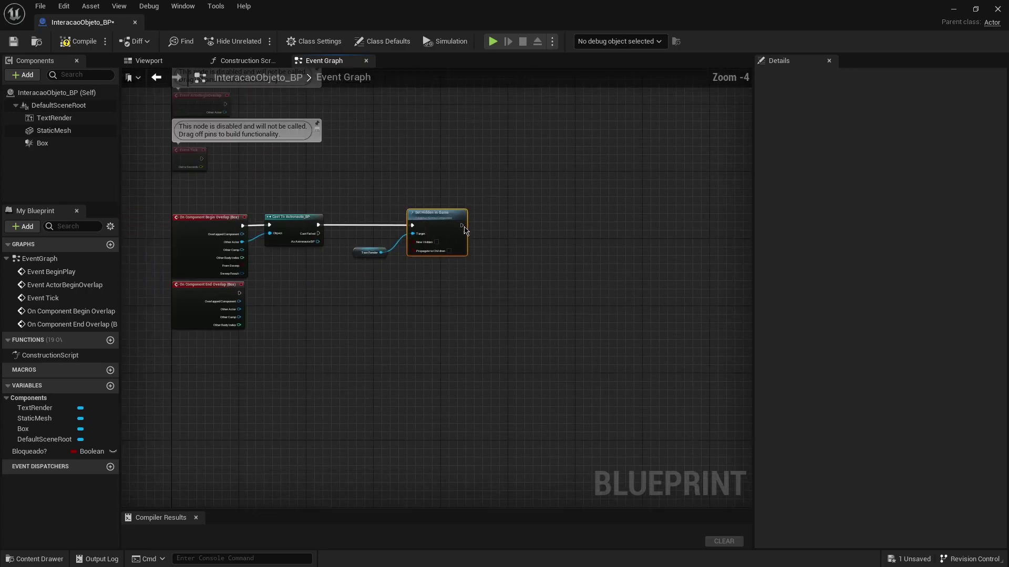
scroll(463, 228, "up", 2)
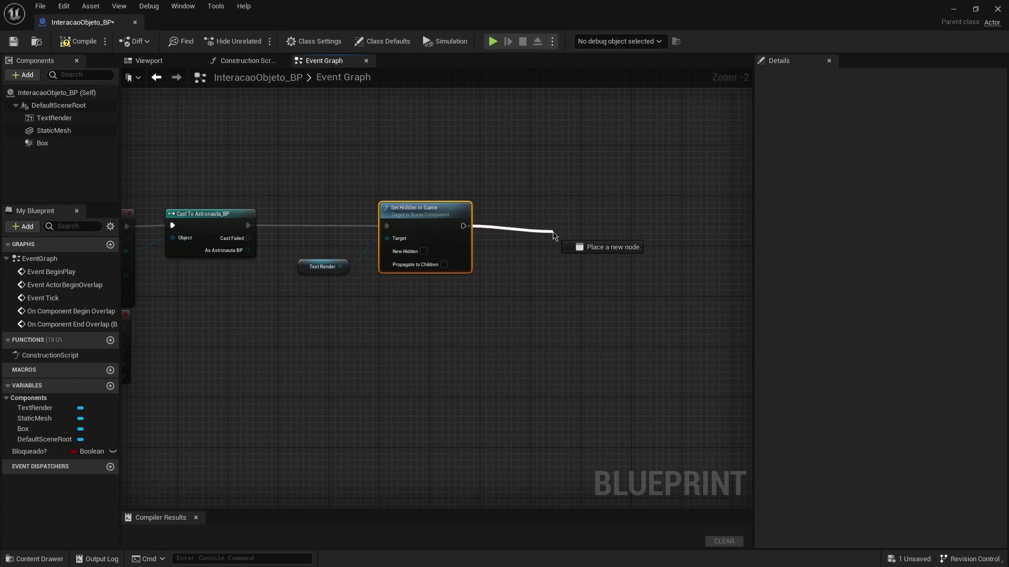
left_click_drag(462, 226, 553, 229)
type("enab")
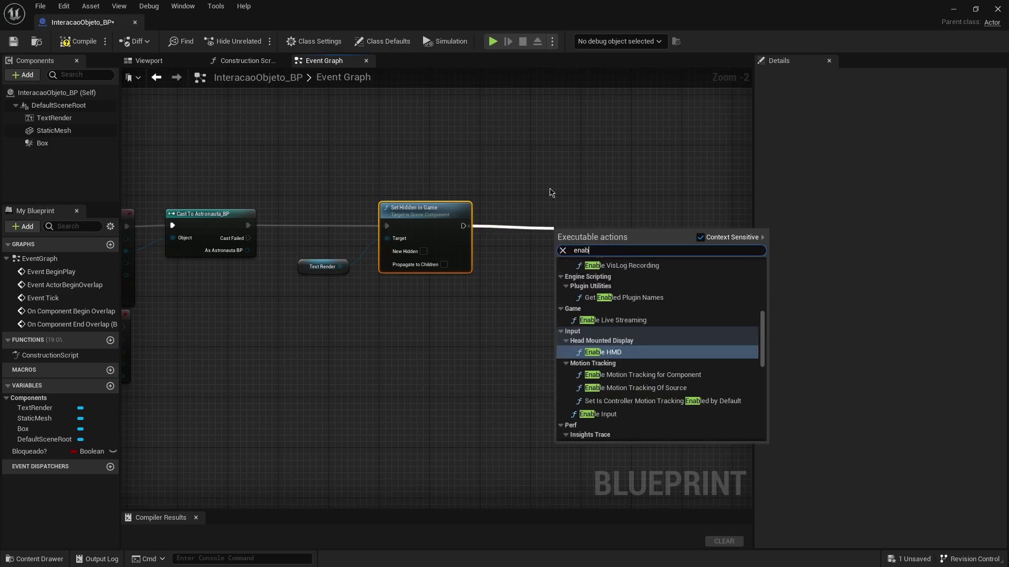
key("Down")
key("Down")
key("Down")
key("Return")
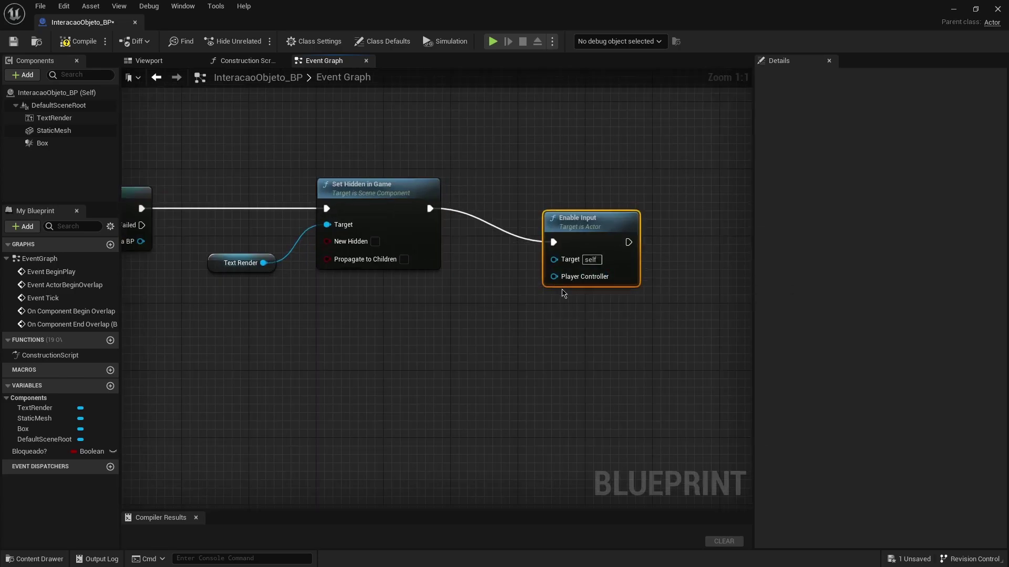
Feed Get Player Controller into Enable Input's Player Controller pin
left_click_drag(554, 276, 518, 322)
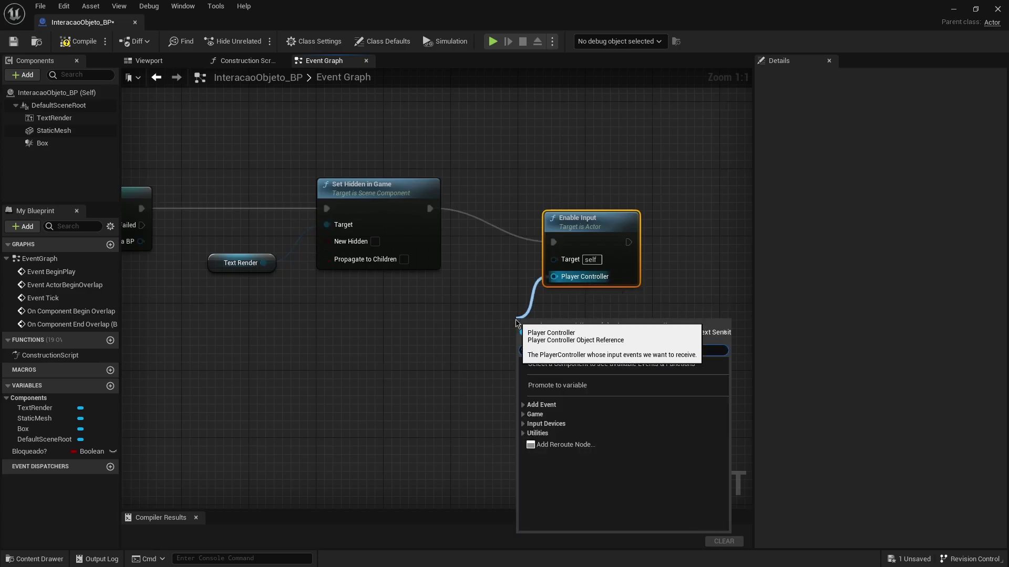
type("get playe")
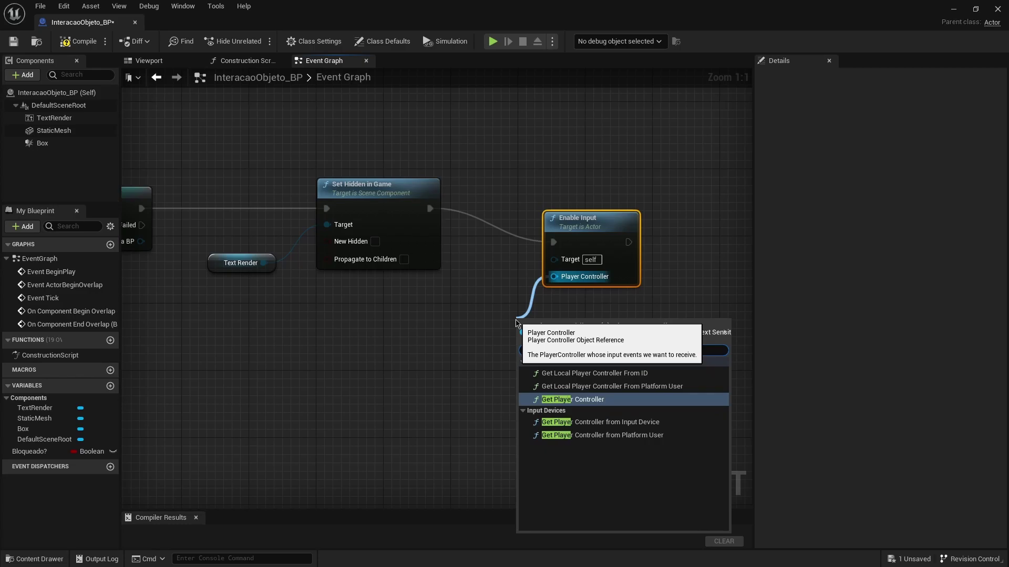
left_click(571, 401)
scroll(609, 197, "down", 2)
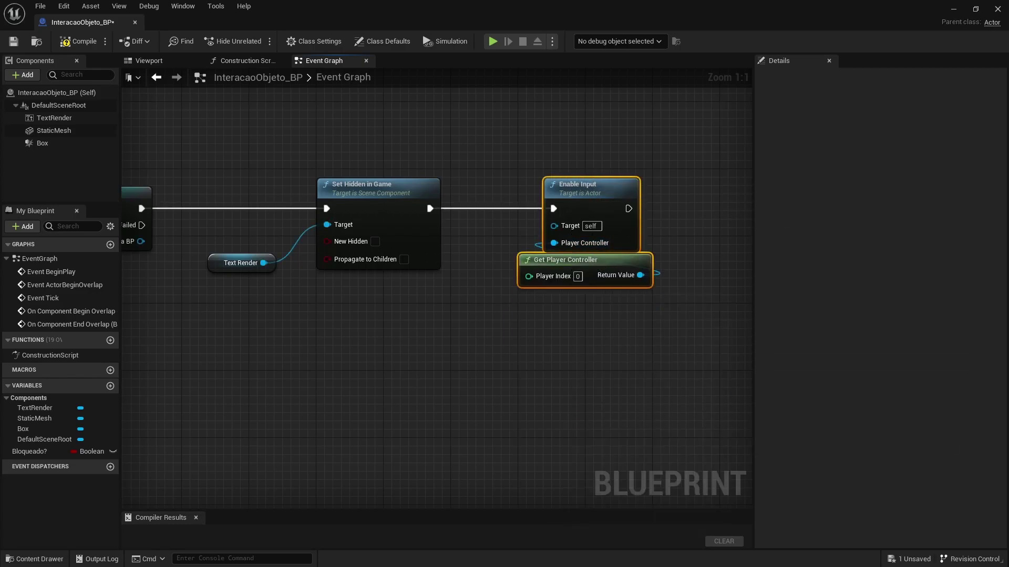
right_click_drag(643, 196, 823, 176)
scroll(250, 205, "down", 2)
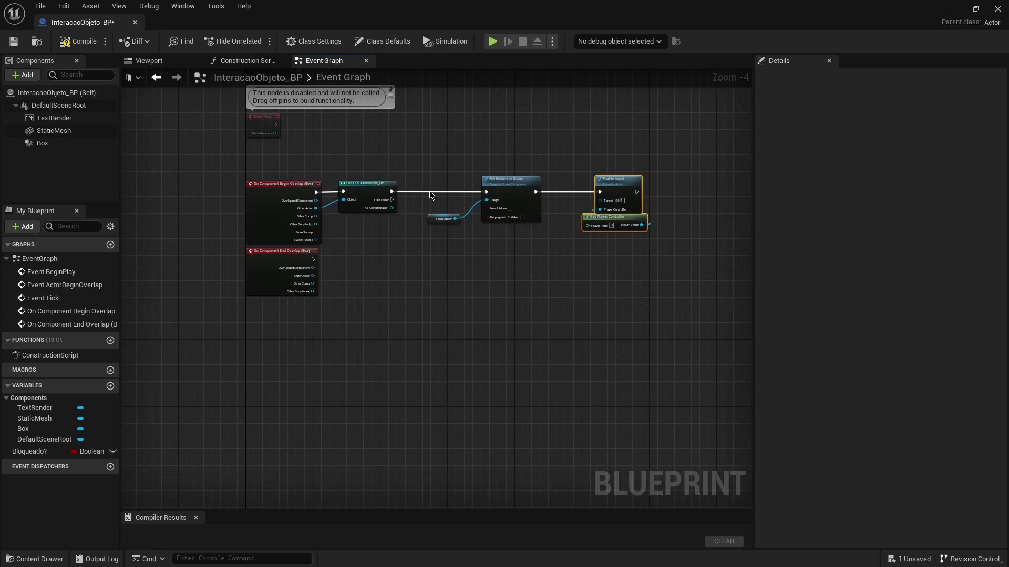
scroll(430, 195, "up", 1)
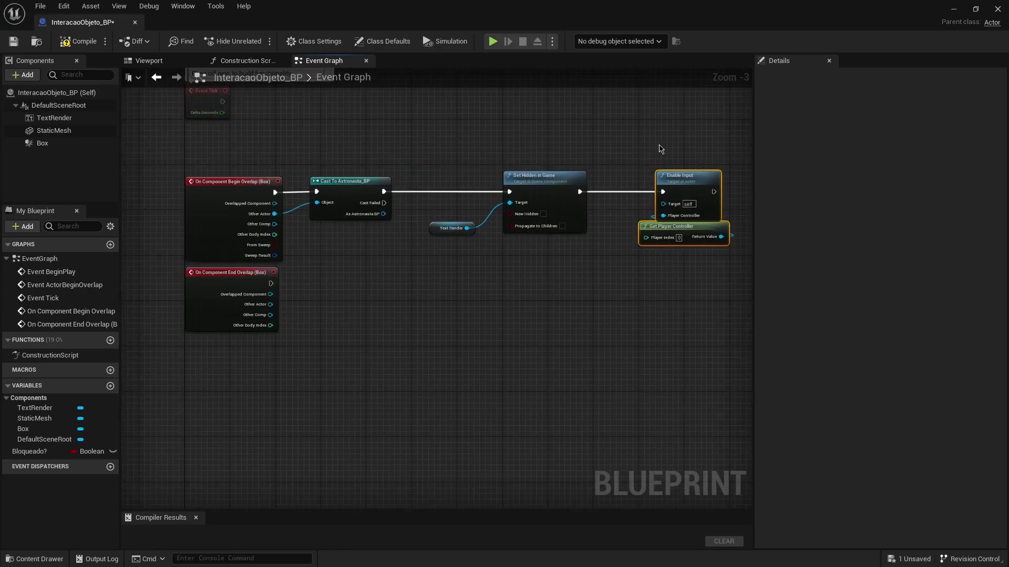
Duplicate the overlap chain for End Overlap, wiring its Other Actor and toggling New Hidden
mouse_move(685, 148)
left_mouse_down()
mouse_move(354, 247)
mouse_move(522, 275)
left_mouse_up()
key("ctrl+c")
key("ctrl+v")
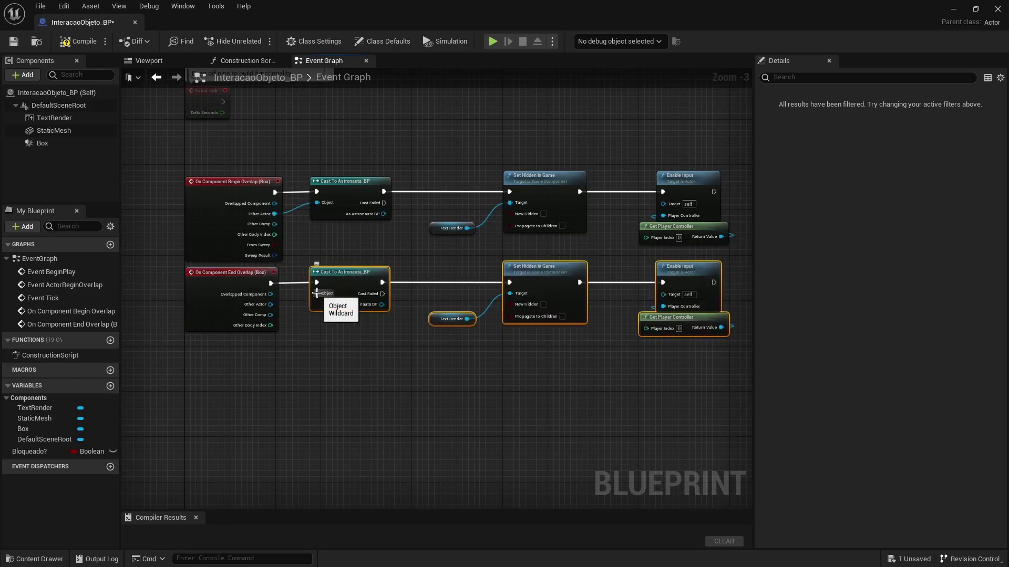
left_click_drag(316, 294, 271, 305)
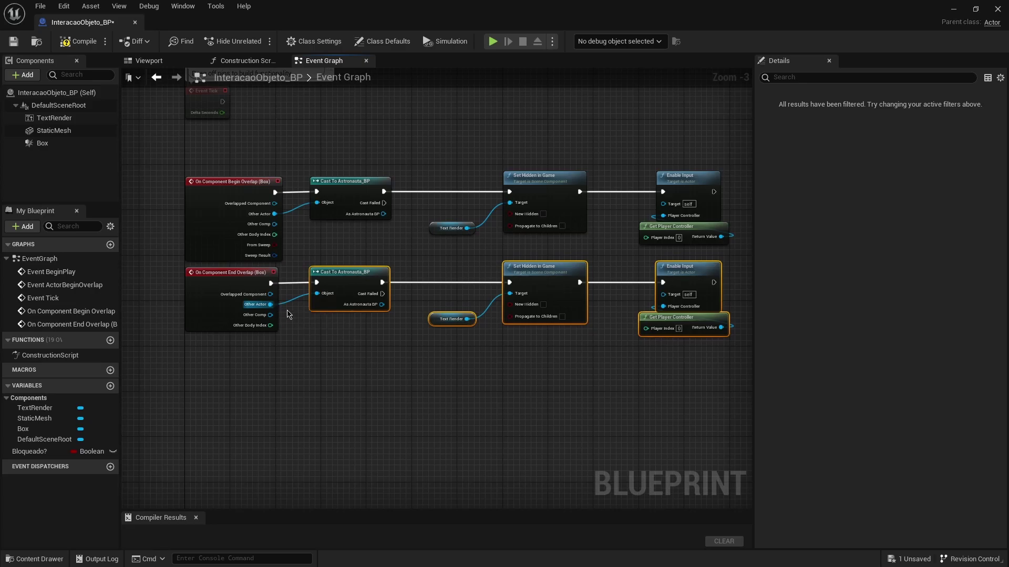
left_click(543, 305)
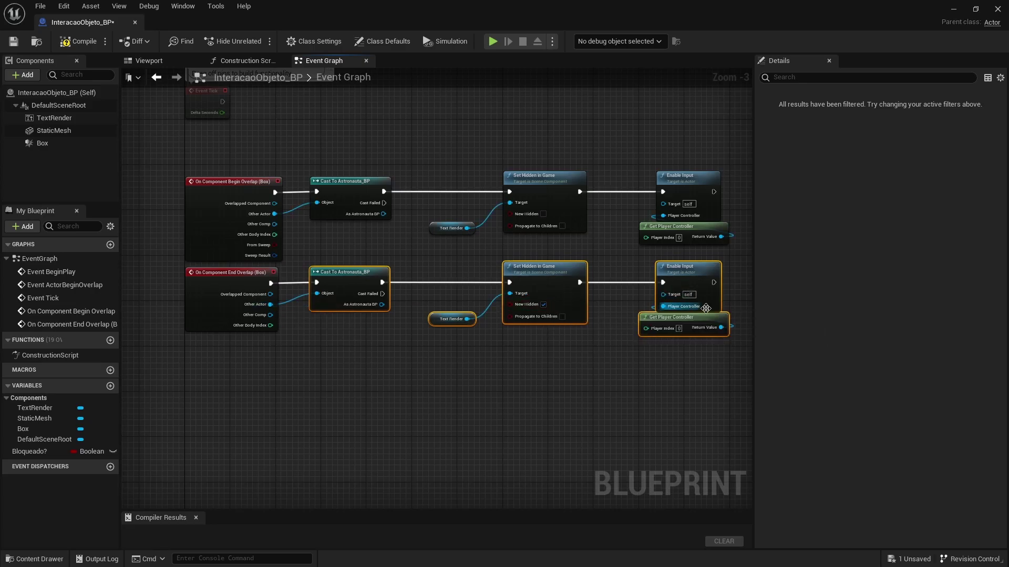
scroll(706, 309, "up", 2)
scroll(637, 273, "up", 1)
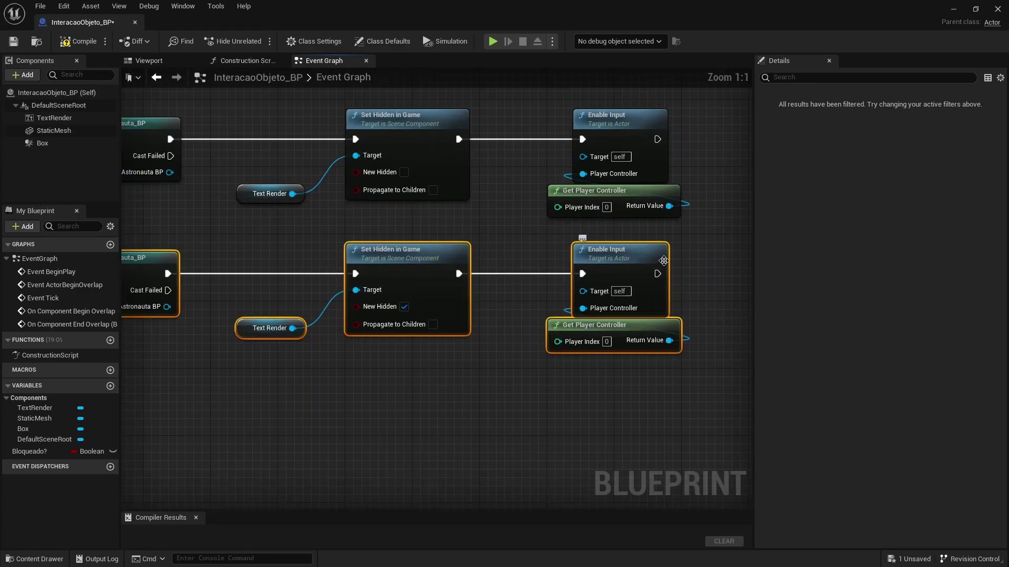
scroll(663, 261, "down", 1)
Replace the copied Enable Input with Disable Input fed by Get Player Controller
left_click(649, 253)
key("Delete")
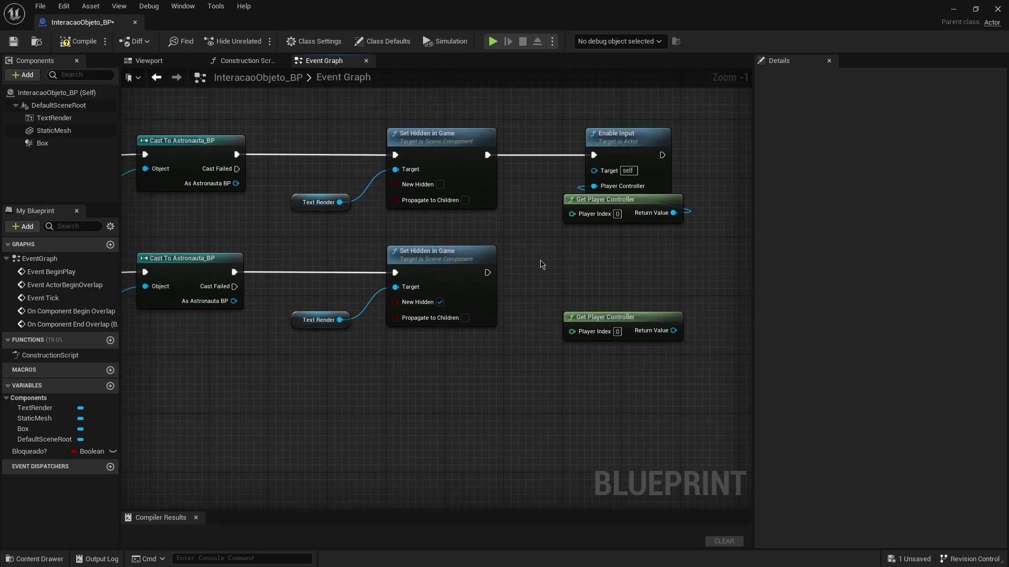
mouse_move(487, 272)
left_mouse_down()
mouse_move(597, 272)
mouse_move(614, 256)
left_mouse_up()
type("Disa")
key("Return")
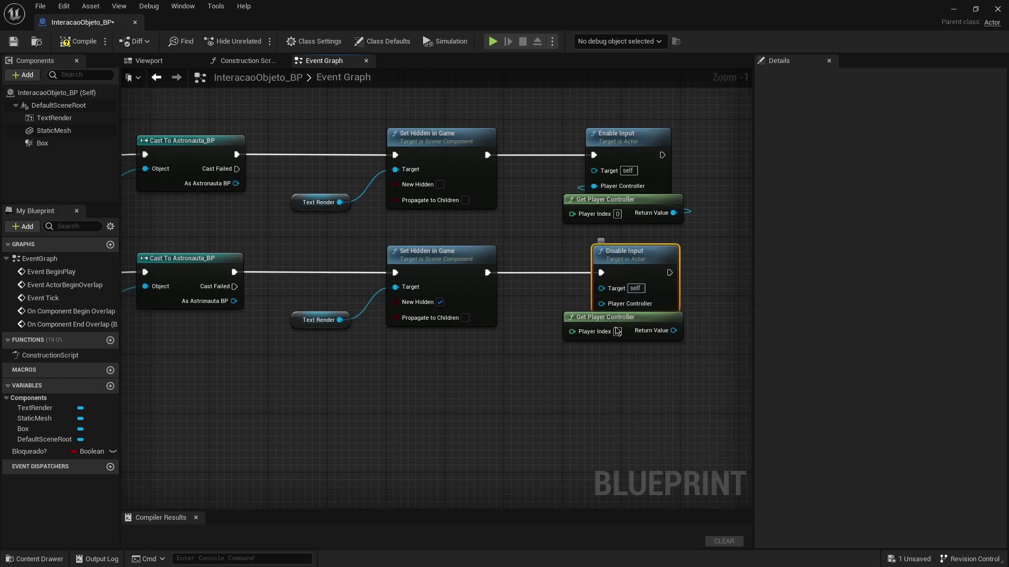
mouse_move(601, 303)
left_mouse_down()
mouse_move(541, 324)
mouse_move(575, 336)
left_mouse_up()
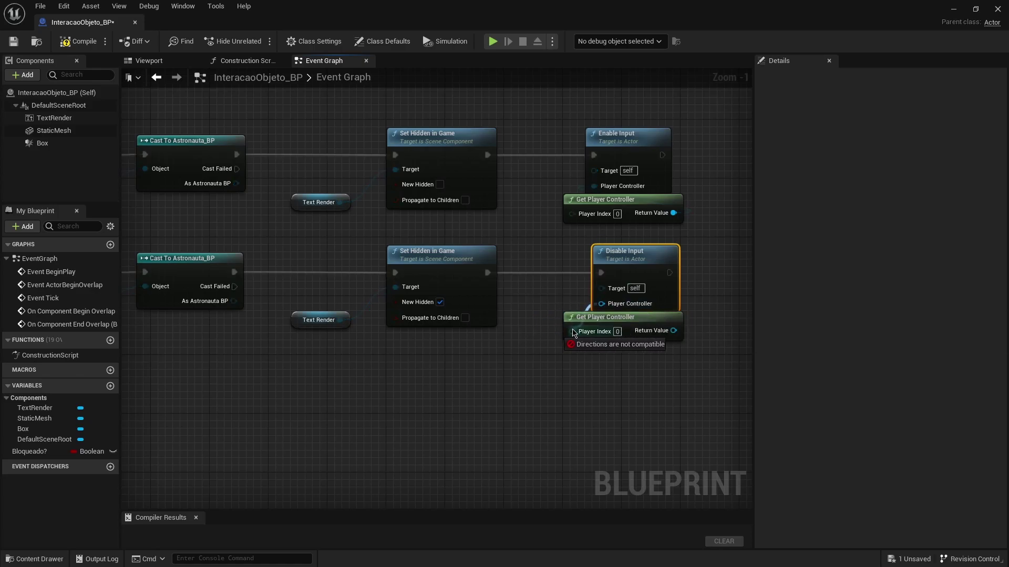
left_click_drag(575, 336, 673, 330)
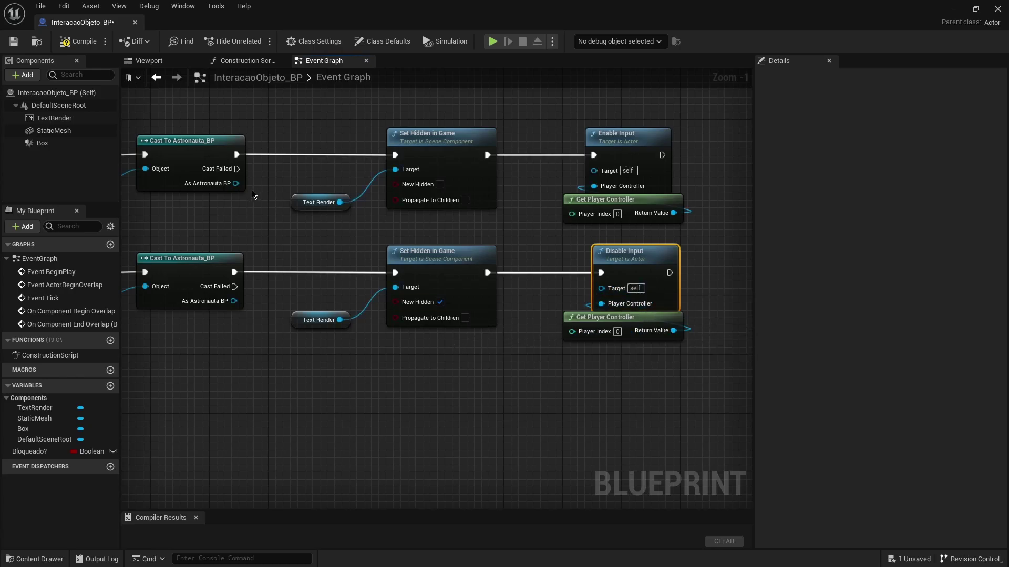
left_click(66, 119)
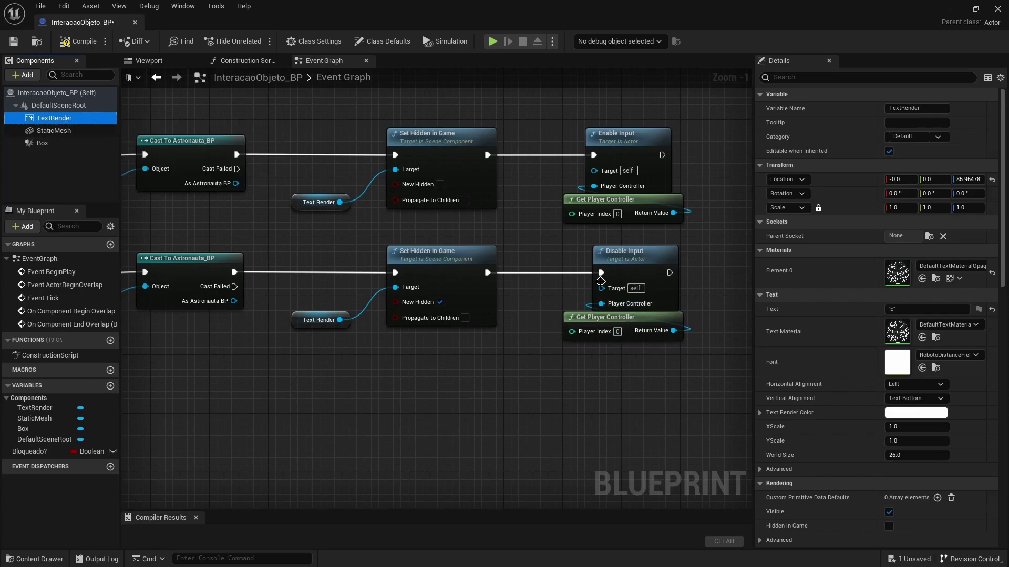
Tick Hidden in Game on the TextRender by default and compile InteracaoObjeto_BP
left_click(807, 78)
type("h")
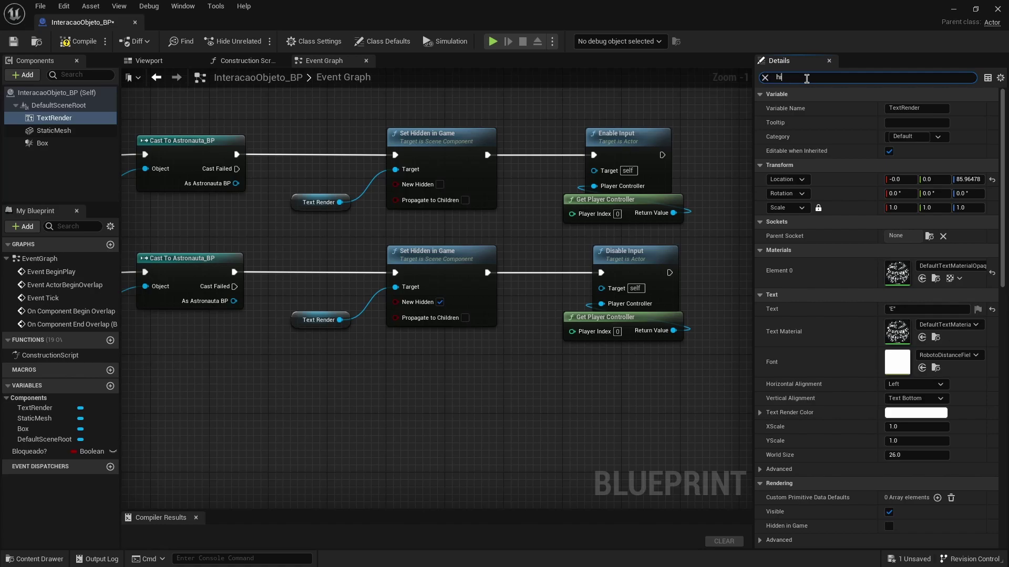
type("dde")
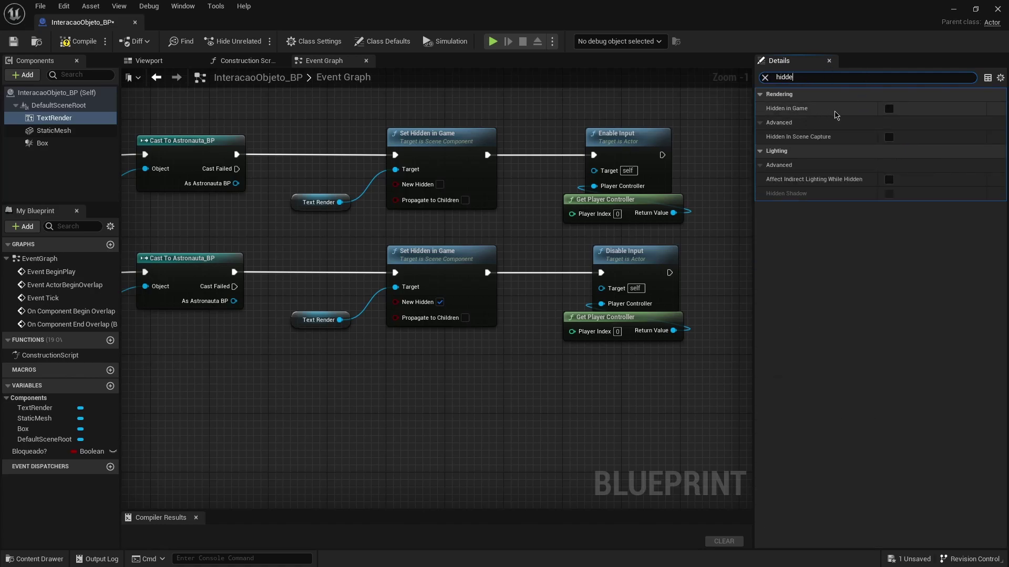
left_click(889, 109)
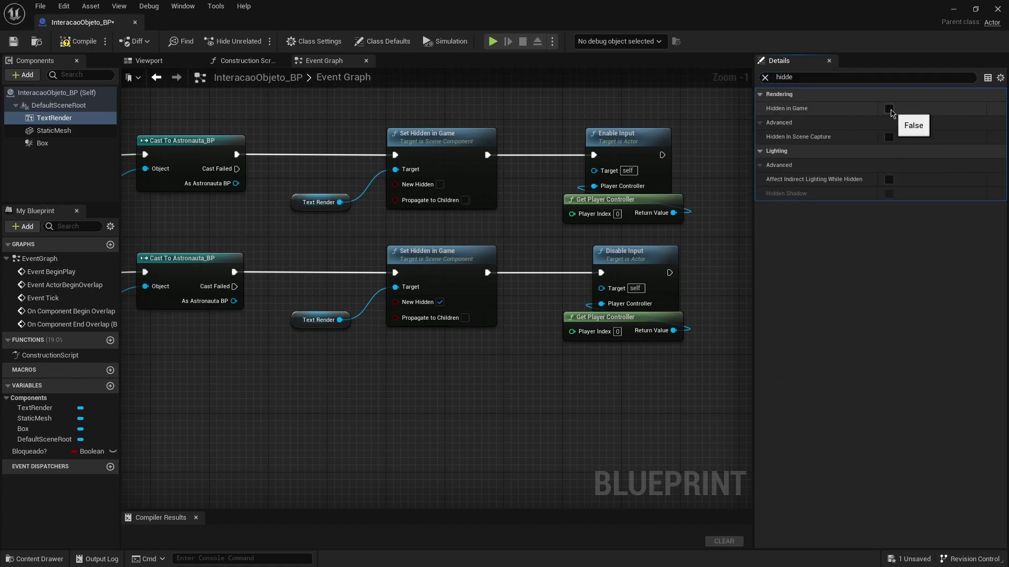
left_click(82, 43)
left_click(13, 41)
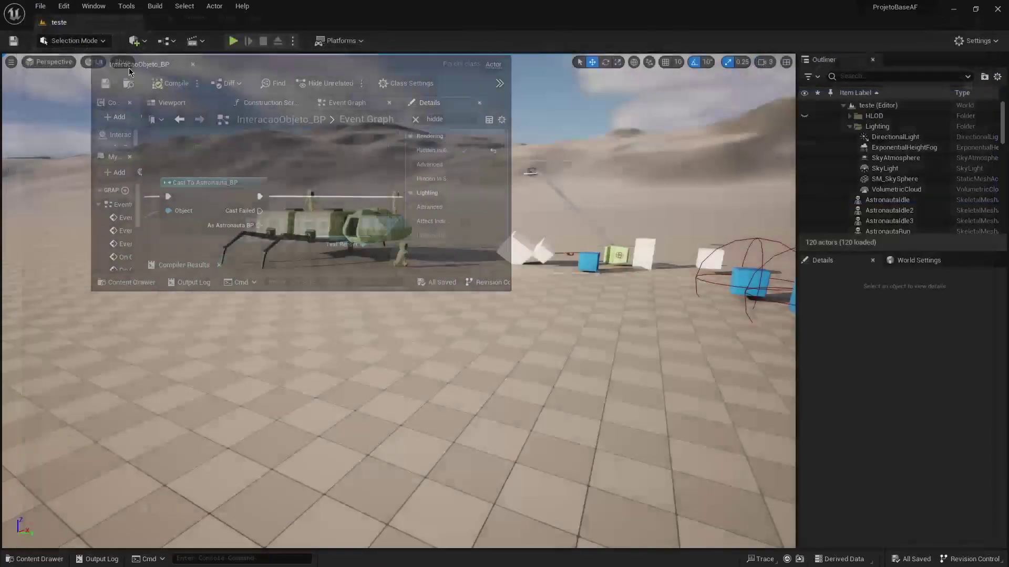
Place an InteracaoObjeto_BP actor in the teste level from the Content Drawer
left_click_drag(78, 22, 182, 27)
left_click(59, 22)
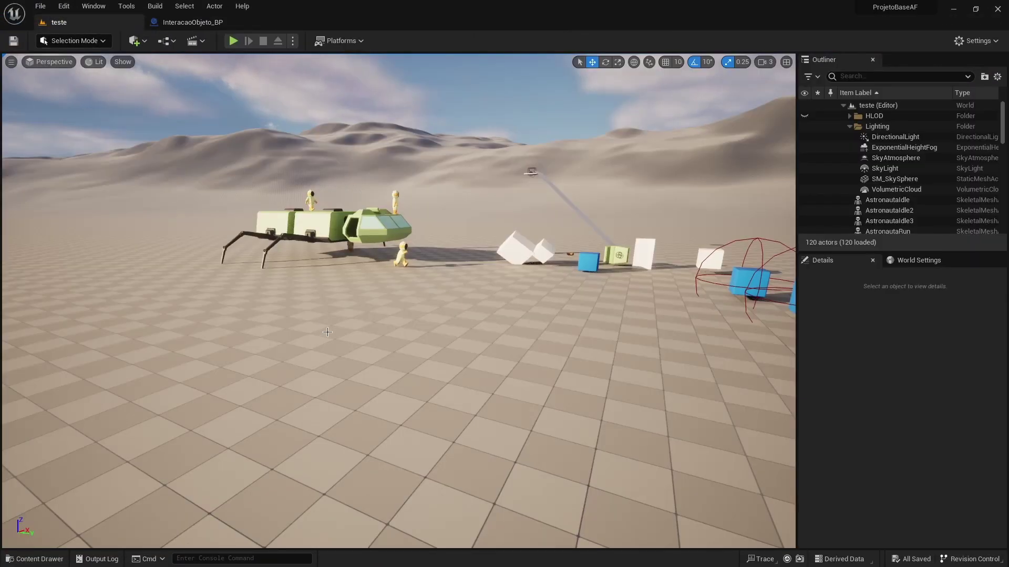
key("ctrl+space")
left_click_drag(243, 412, 337, 378)
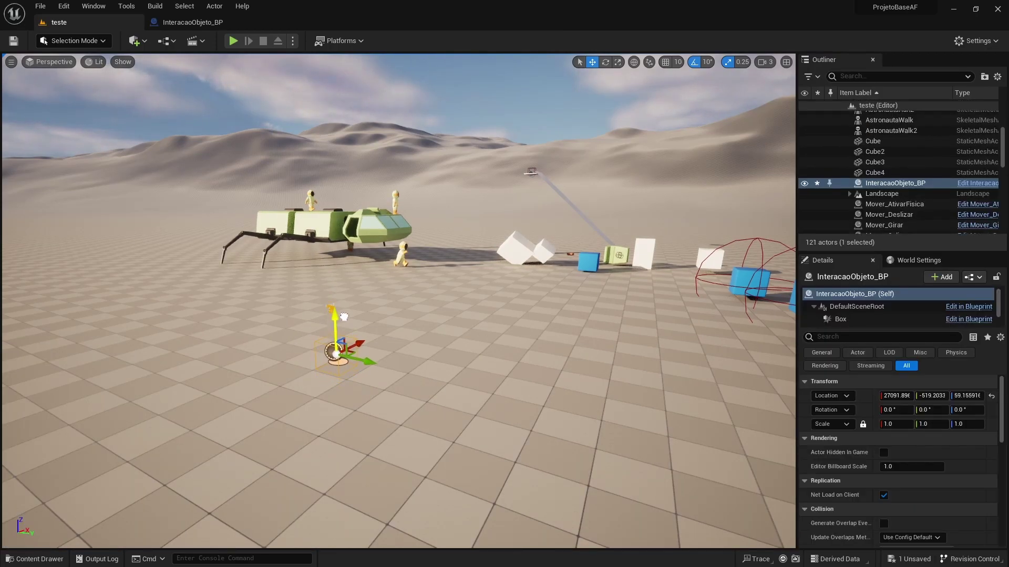
left_click_drag(337, 368, 337, 347)
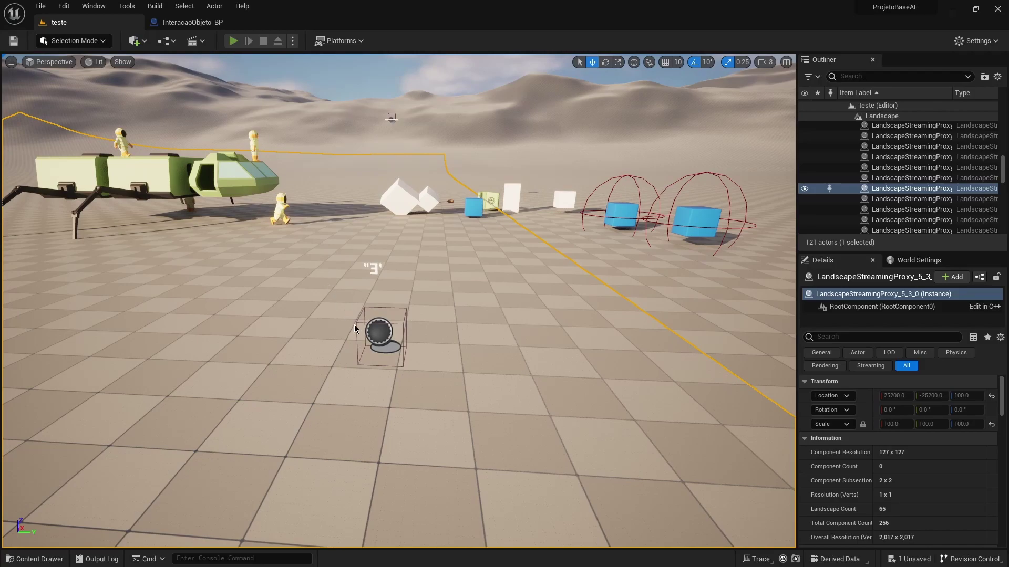
Play the level, walk the character around the object to check the "E" prompt, then stop
key("alt+p")
key("w")
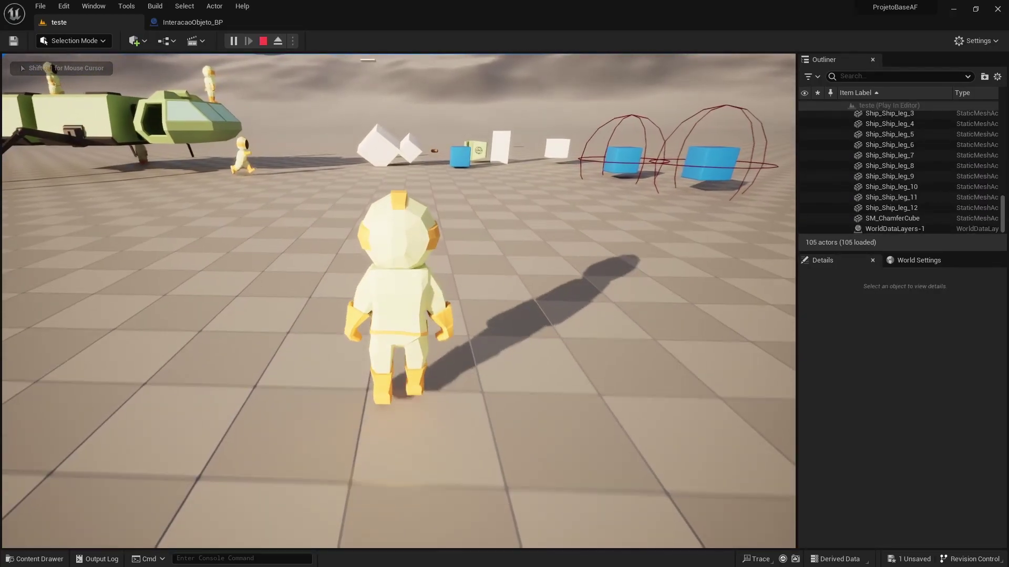
key("d")
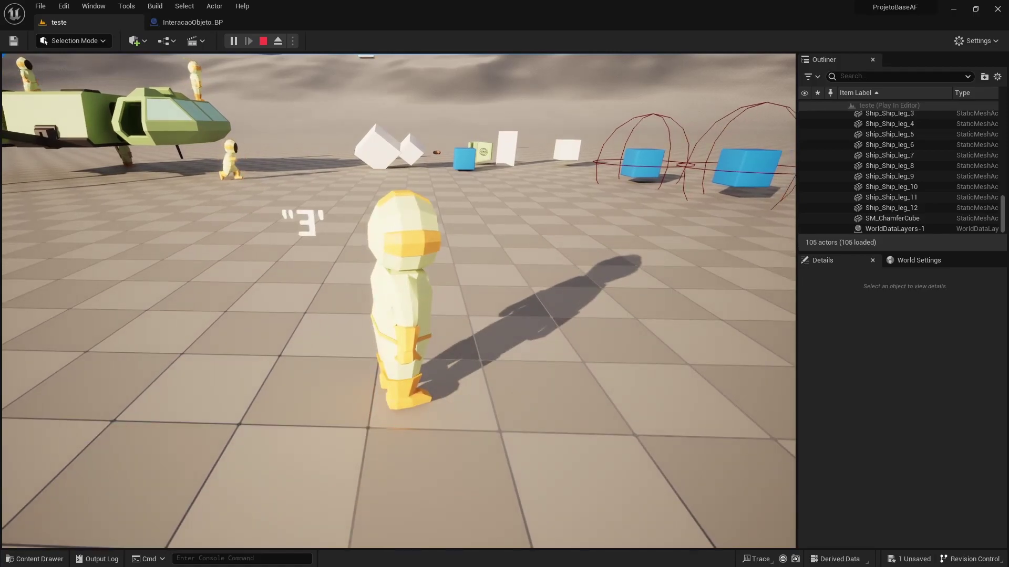
key("s")
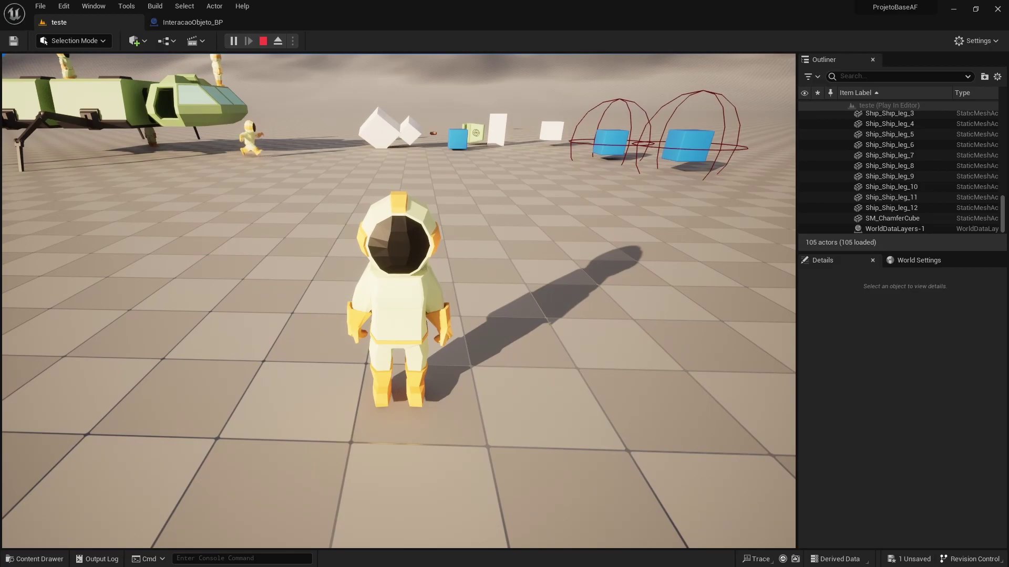
key("w")
key("a")
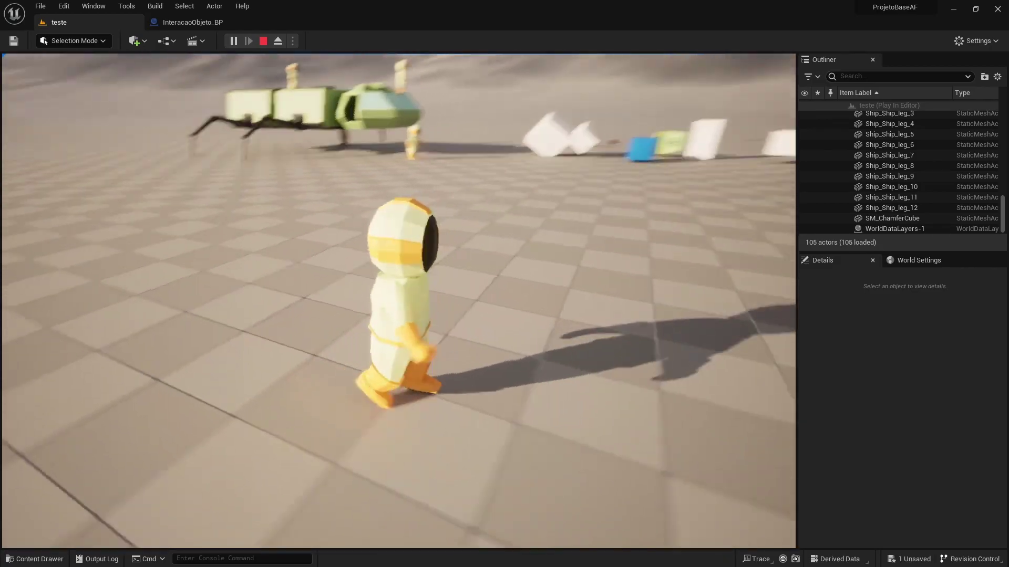
key("s")
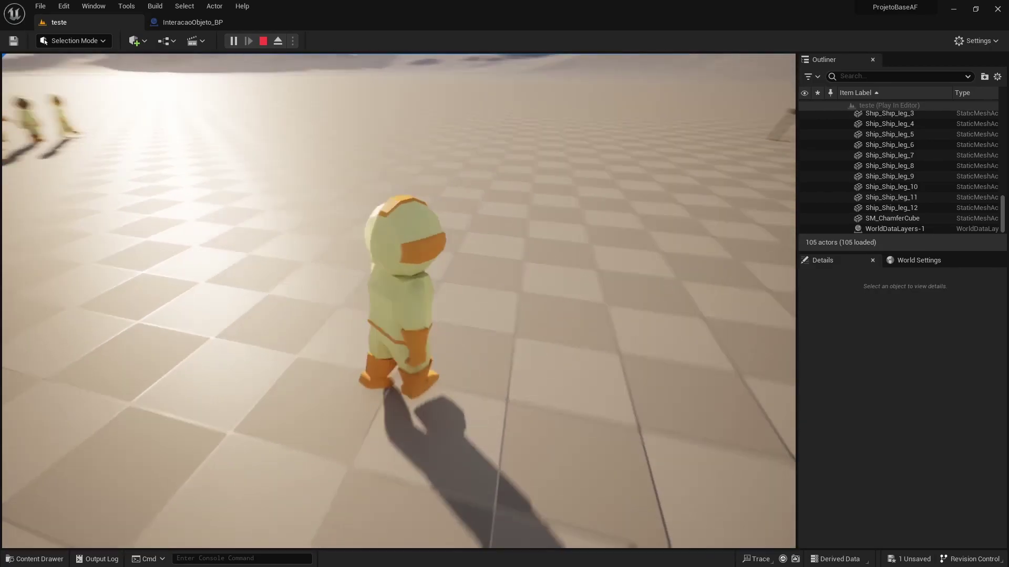
key("d")
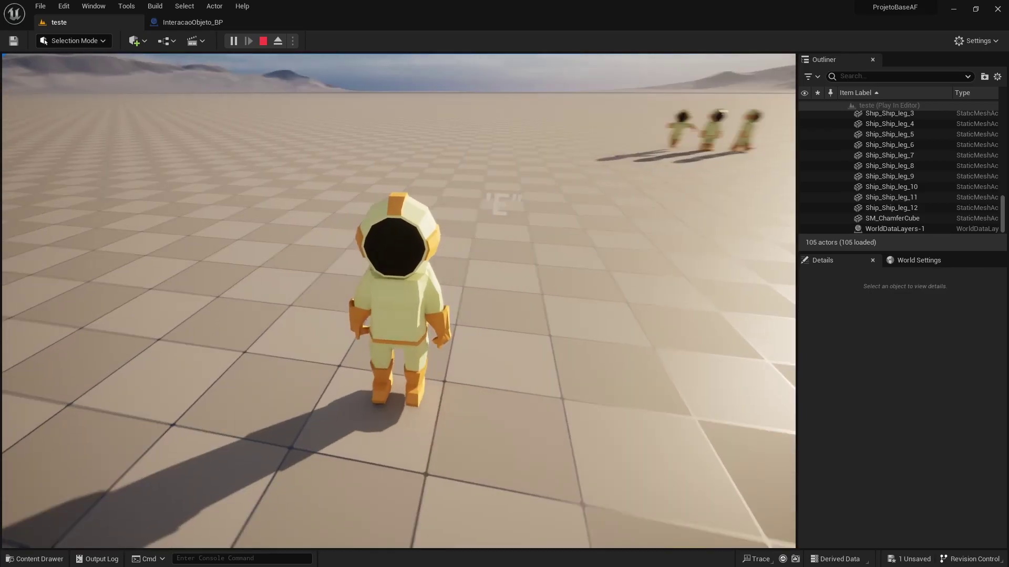
key("Escape")
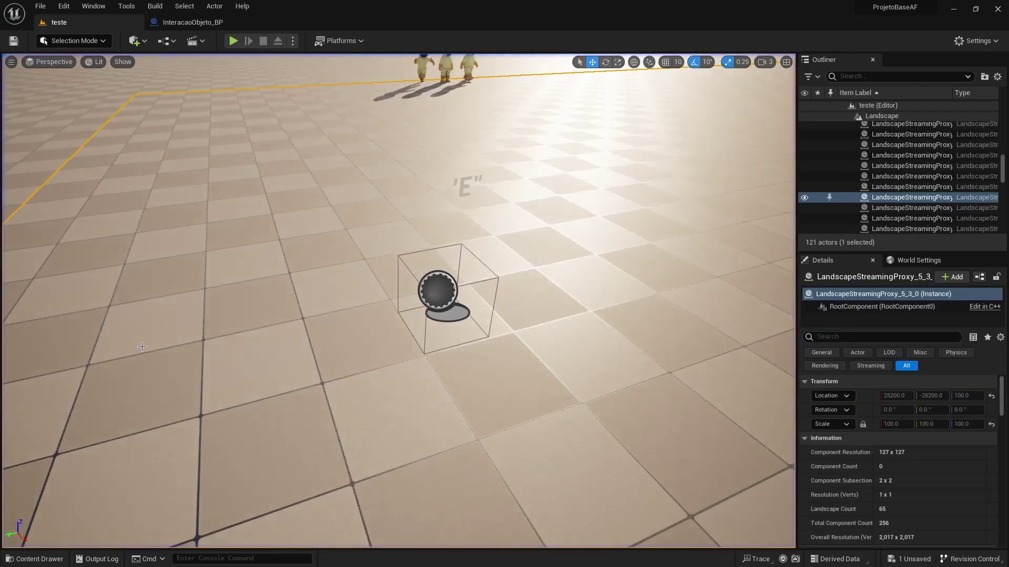
Drag a Text Render reference into InteracaoObjeto_BP's graph and add a Set World Rotation node
left_click(188, 22)
scroll(255, 302, "down", 3)
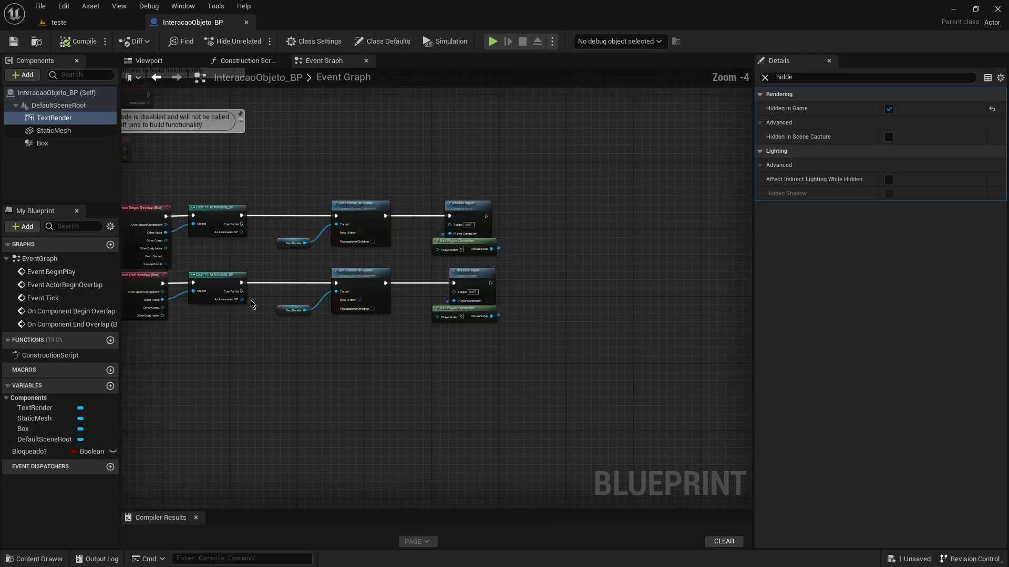
right_click_drag(506, 236, 405, 236)
scroll(399, 251, "down", 1)
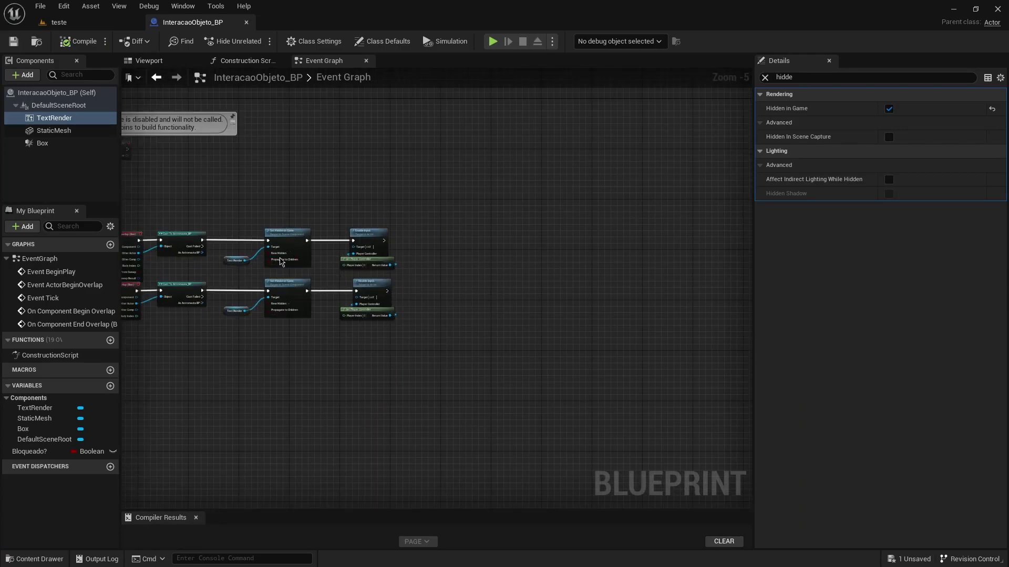
scroll(256, 257, "up", 2)
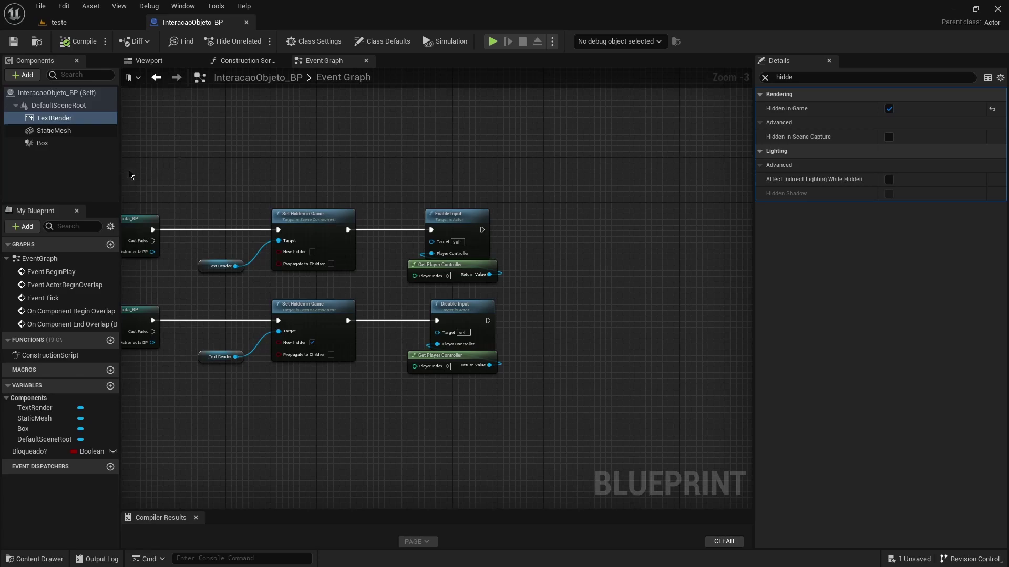
mouse_move(53, 118)
left_mouse_down()
mouse_move(587, 263)
mouse_move(657, 257)
left_mouse_up()
type("set world r")
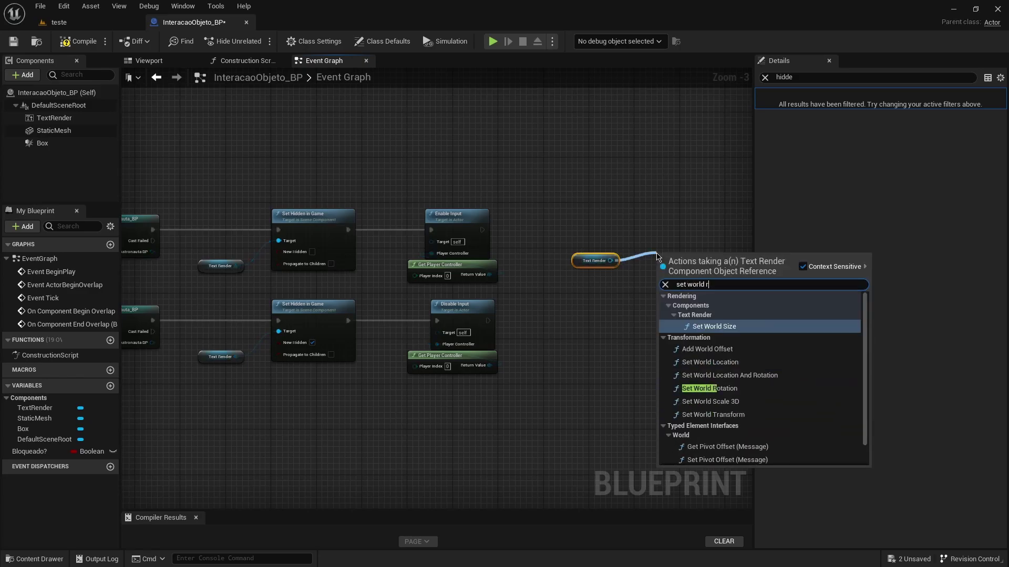
type("o")
key("Return")
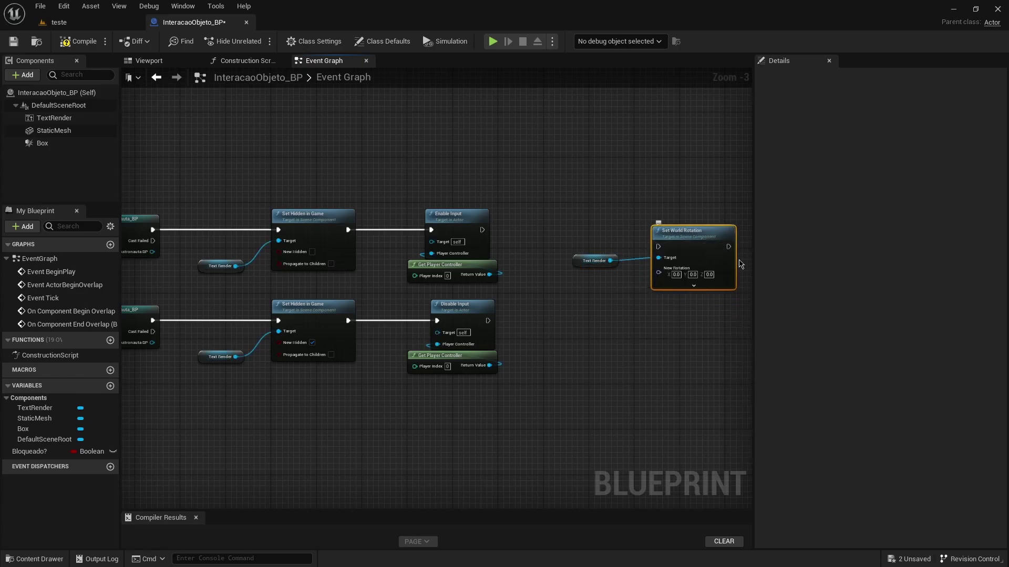
Wire Set World Rotation after Enable Input and move it with Text Render up and right
scroll(740, 264, "up", 1)
right_click_drag(591, 292, 503, 313)
scroll(503, 313, "up", 1)
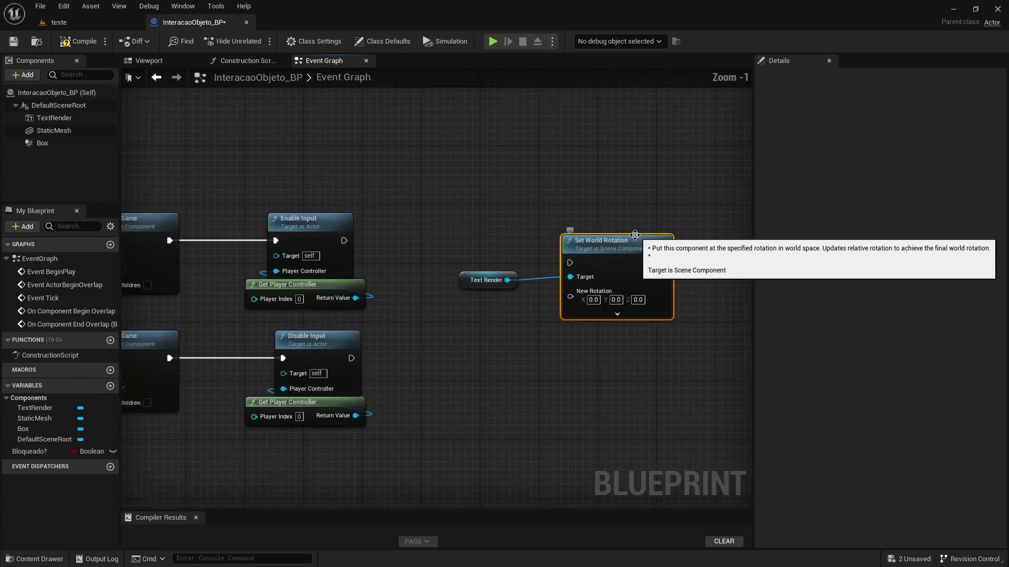
left_click_drag(344, 241, 569, 263)
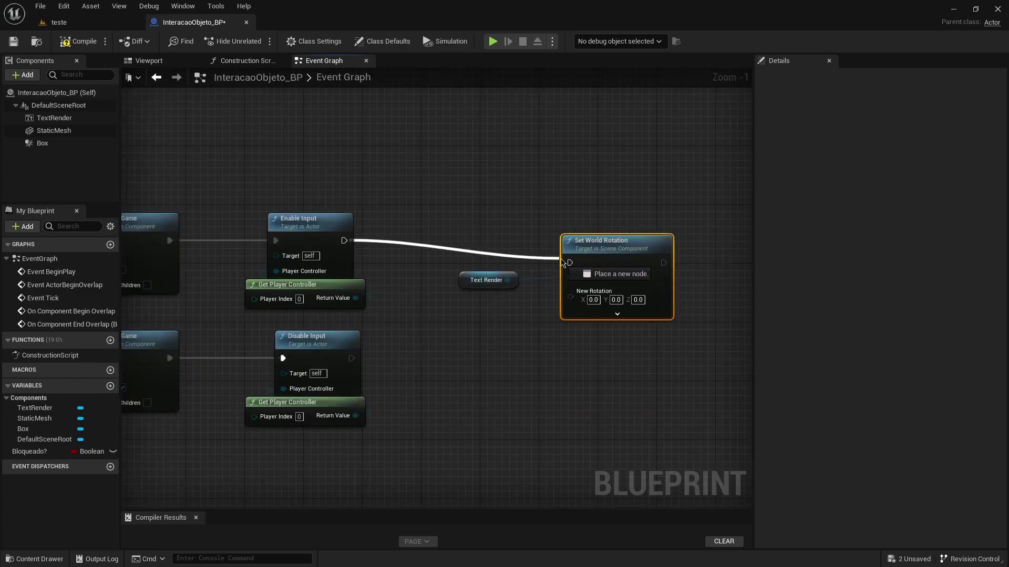
left_click_drag(621, 202, 503, 295)
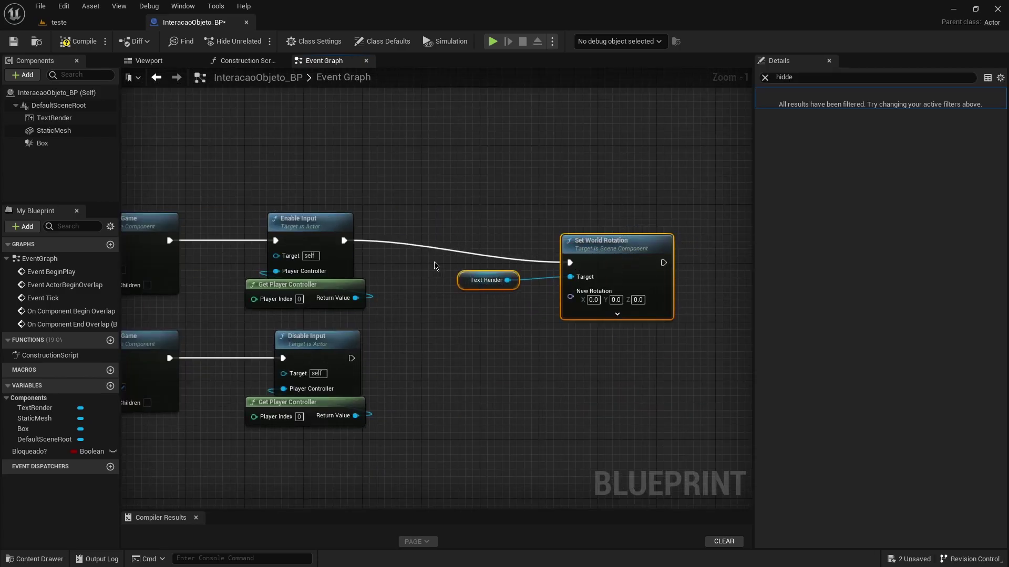
scroll(436, 267, "down", 3)
scroll(435, 276, "up", 4)
left_click_drag(435, 275, 657, 187)
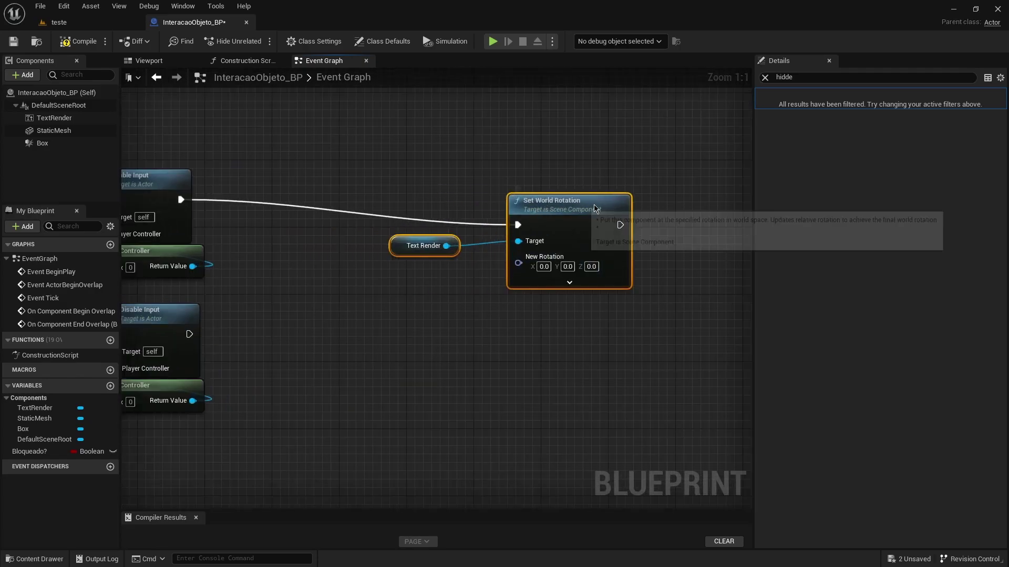
scroll(656, 187, "down", 4)
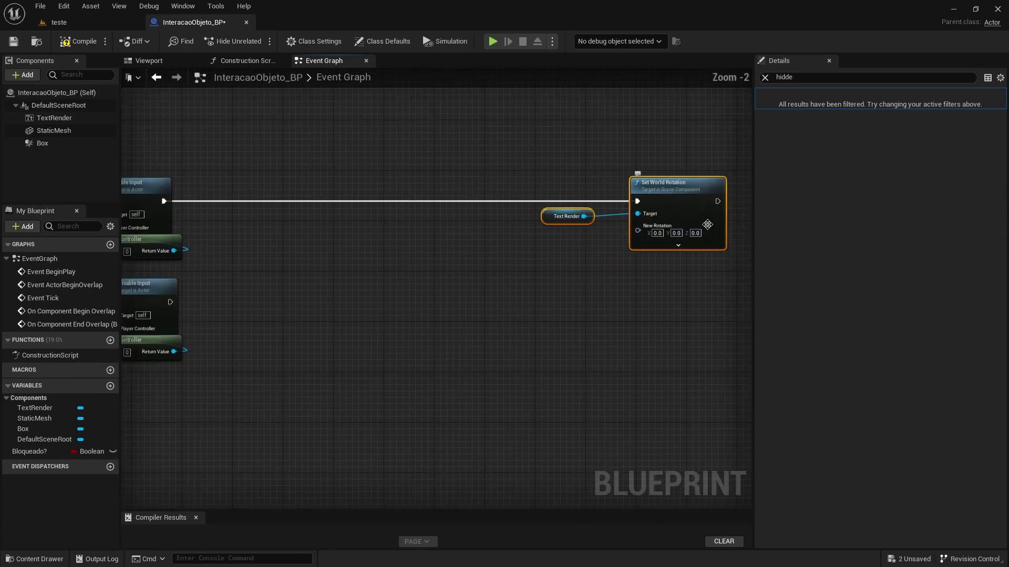
scroll(562, 230, "up", 2)
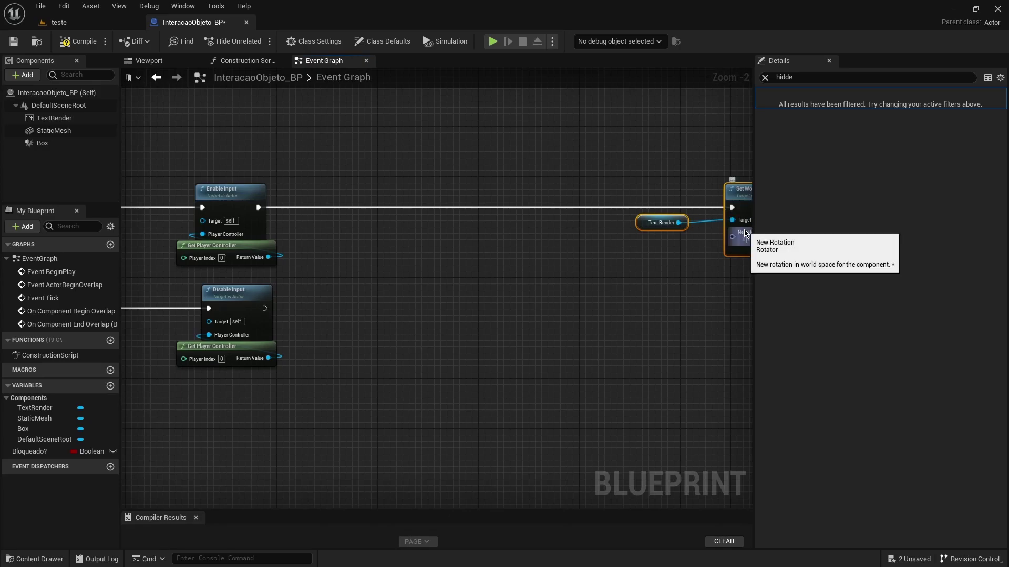
Paste a second Text Render reference and add a Get World Location node from it
left_click(655, 226)
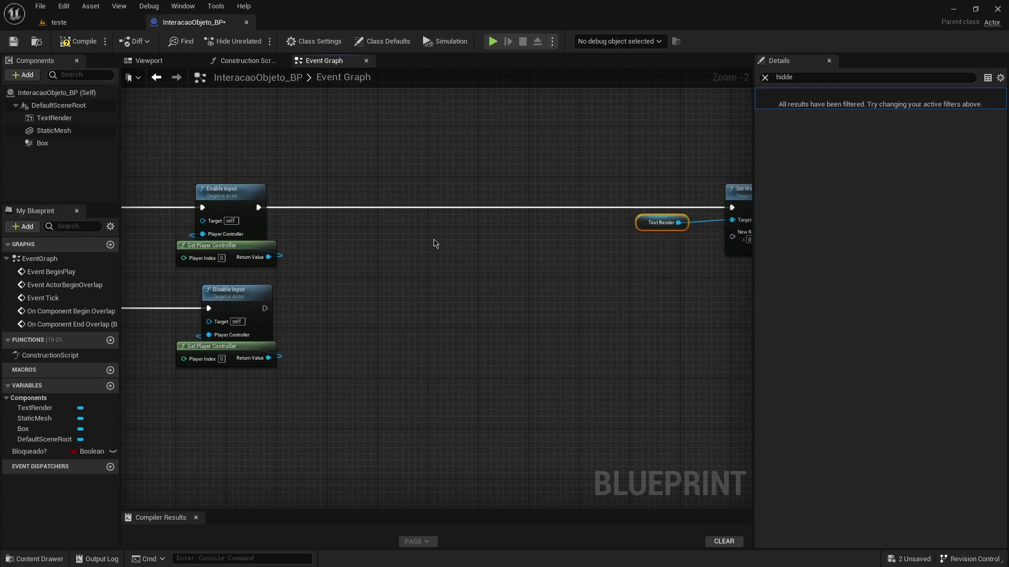
key("ctrl+v")
left_click_drag(457, 248, 498, 248)
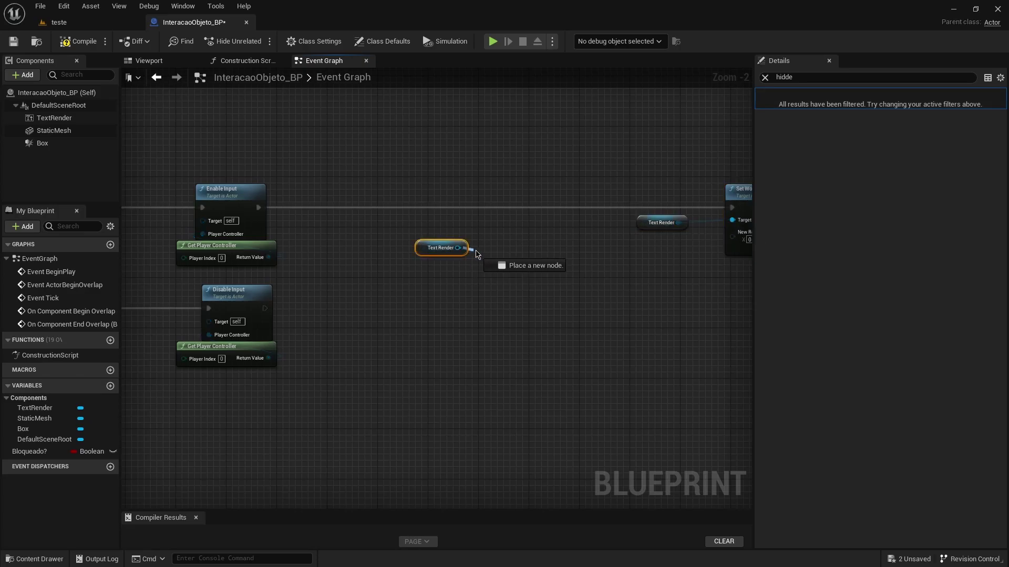
type("get worl")
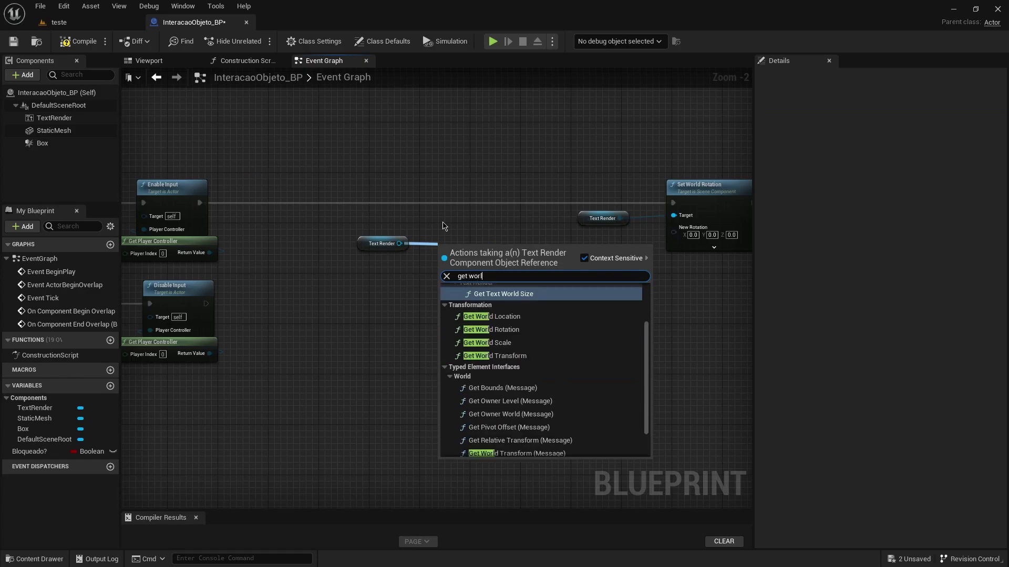
left_click(500, 316)
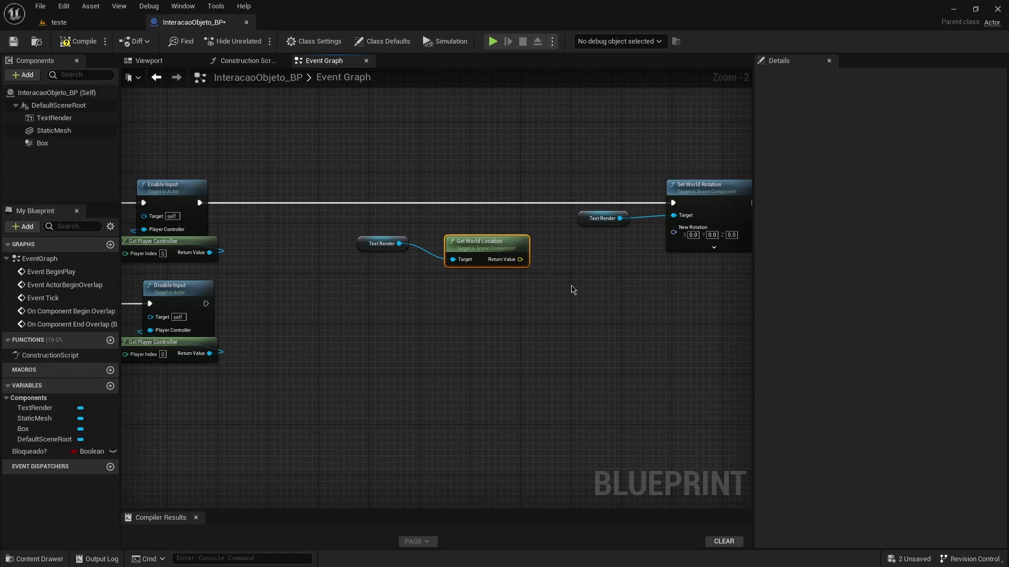
scroll(612, 289, "down", 4)
scroll(612, 288, "down", 1)
scroll(420, 255, "up", 1)
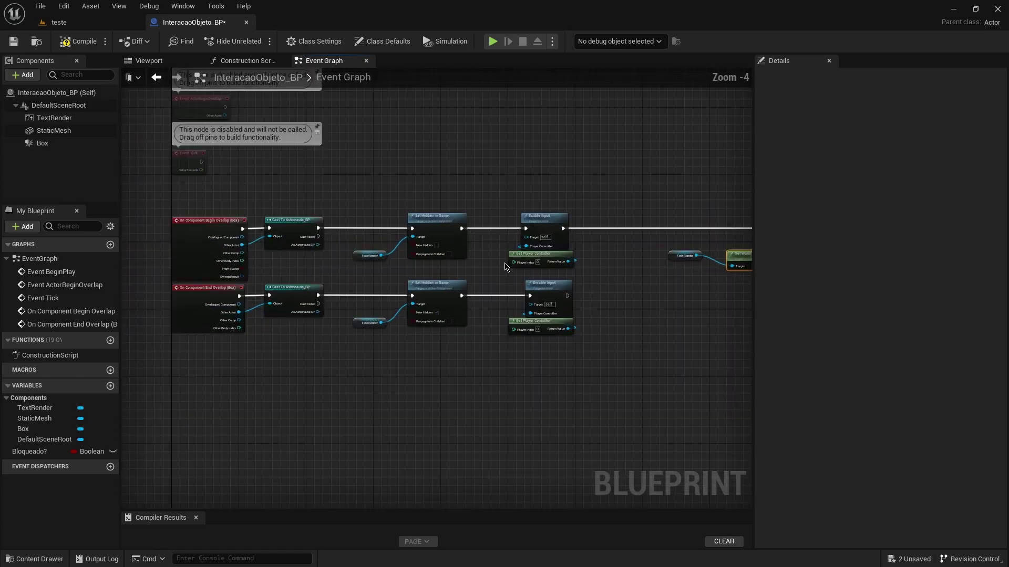
scroll(421, 255, "up", 1)
scroll(421, 255, "up", 3)
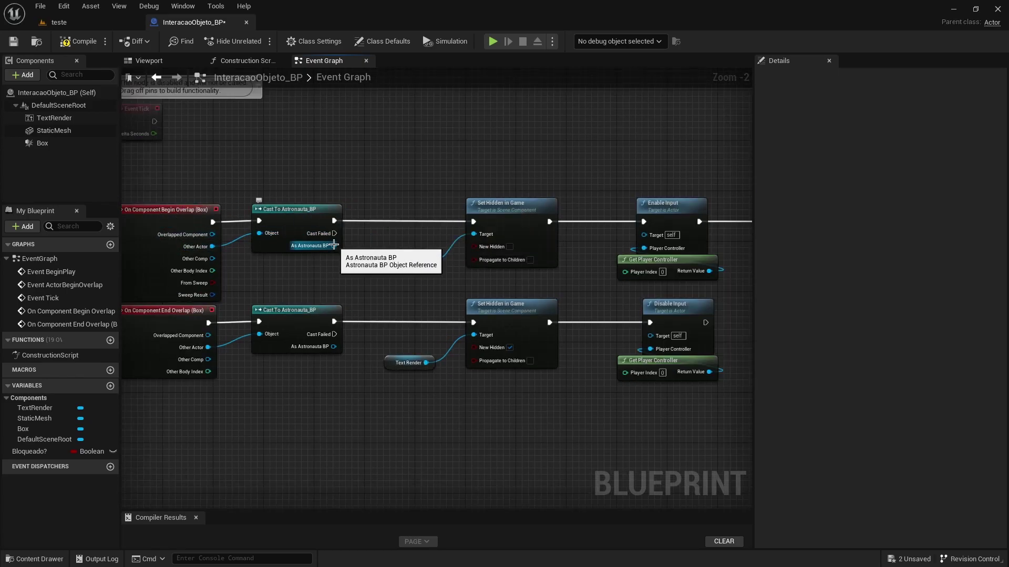
Add a Get World Location node for the astronaut's Camera from the astronaut cast
left_click_drag(334, 246, 794, 315)
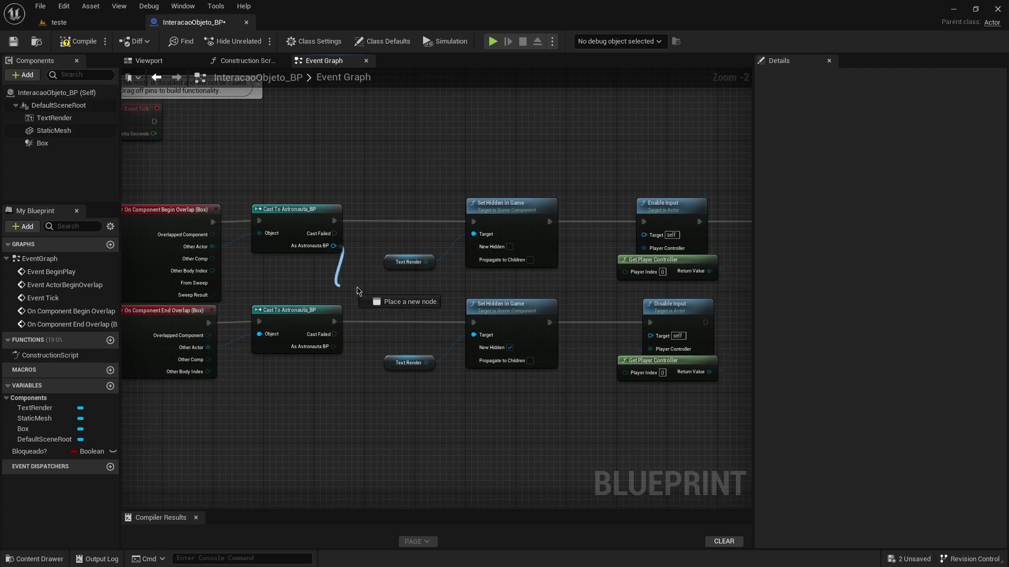
left_click_drag(794, 314, 489, 300)
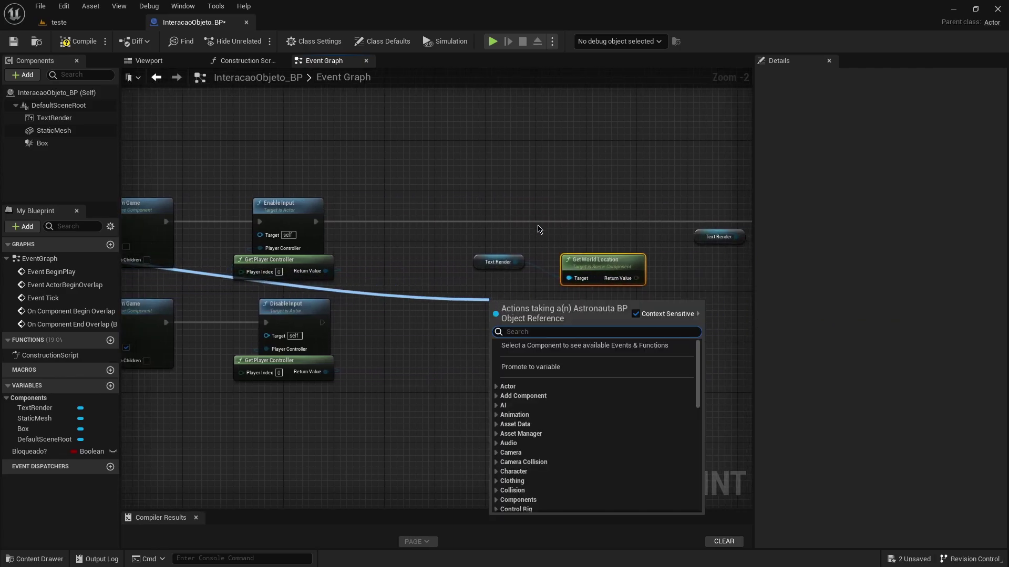
type("world locat")
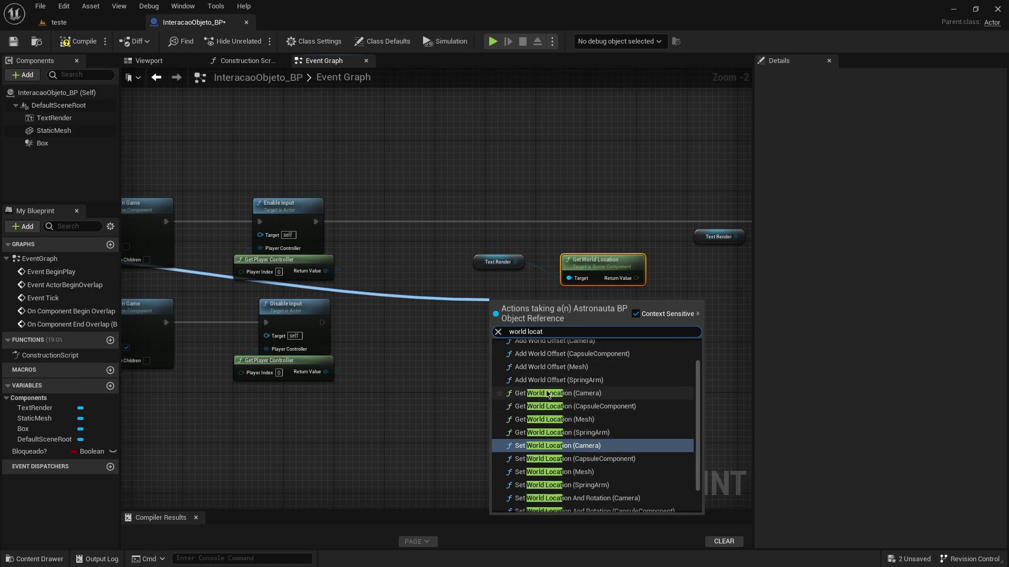
left_click(573, 393)
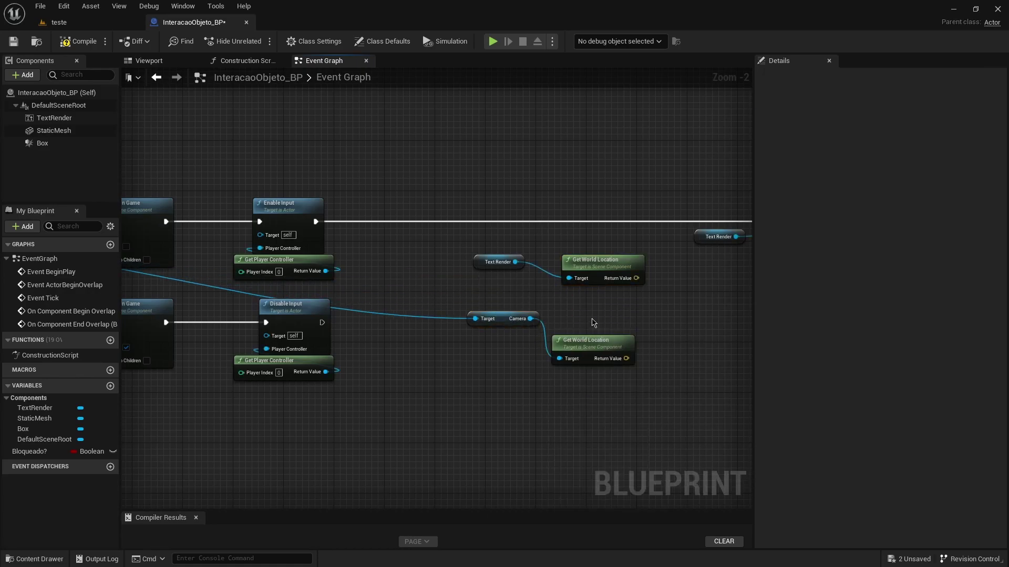
left_click_drag(592, 336, 610, 308)
scroll(618, 318, "down", 2)
scroll(619, 318, "up", 3)
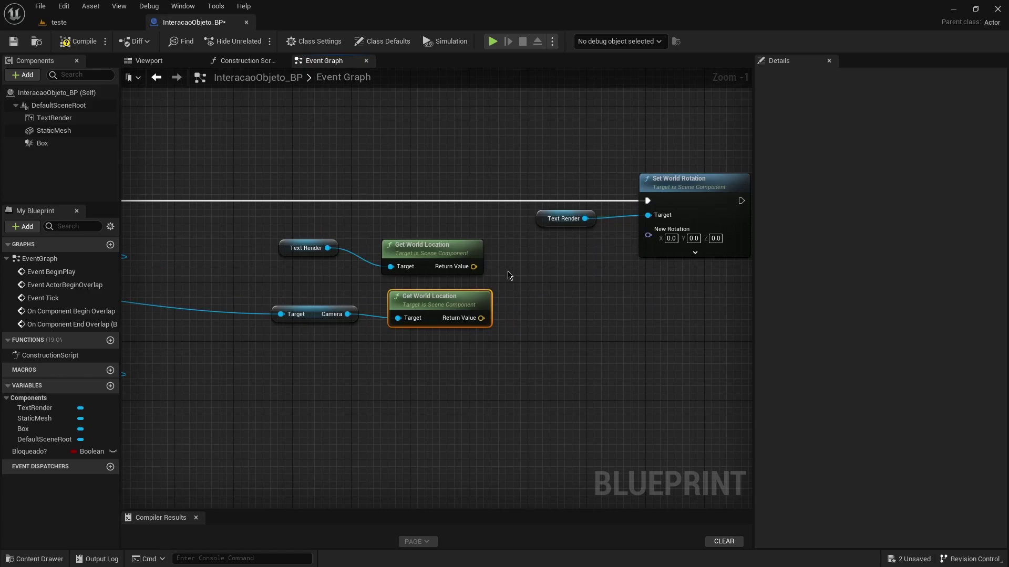
Add Find Look at Rotation from the text location to the camera location, feeding New Rotation
left_click_drag(473, 266, 512, 284)
type("find loo")
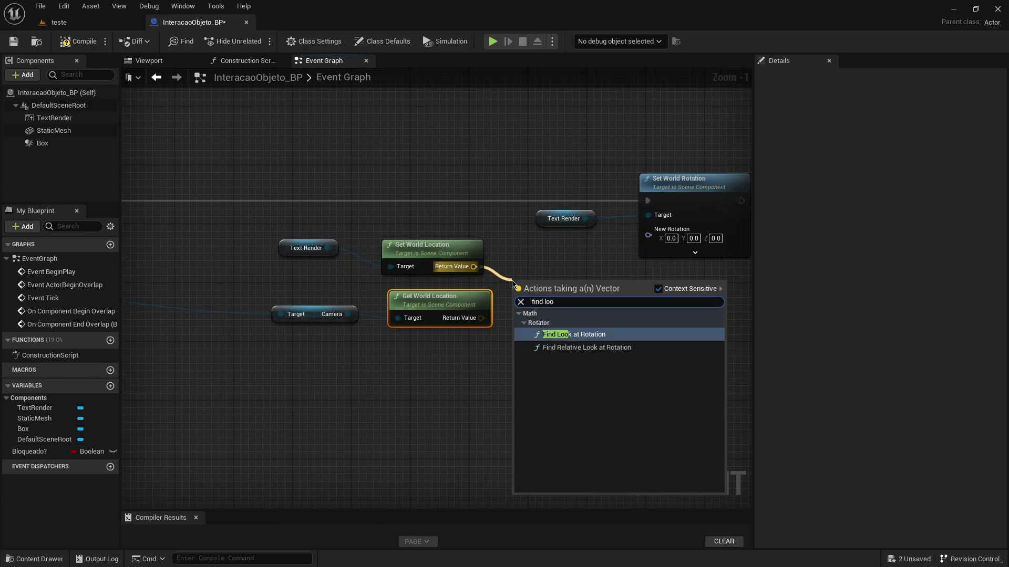
key("Return")
scroll(551, 305, "up", 1)
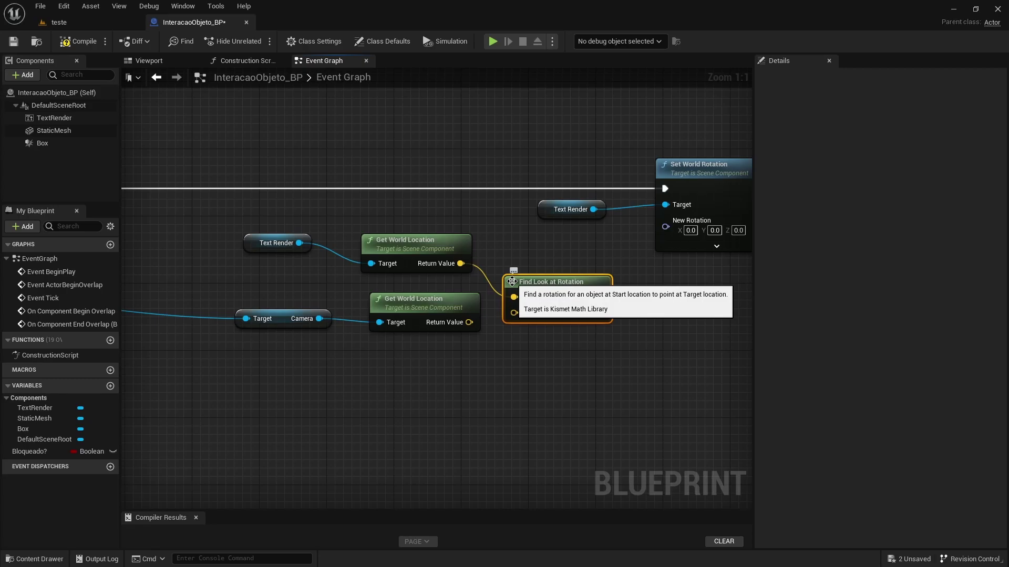
left_click_drag(469, 322, 514, 313)
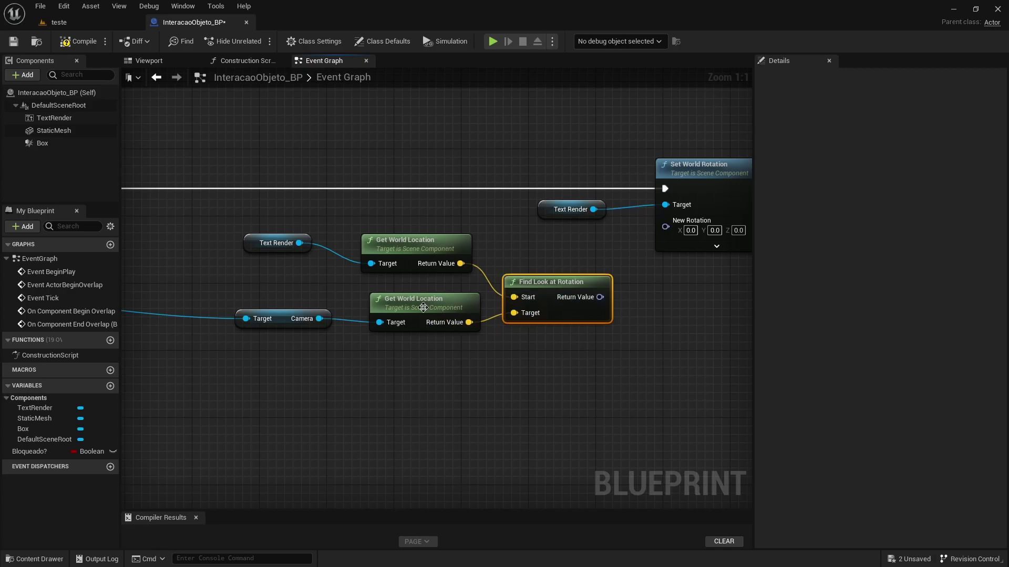
left_click_drag(599, 297, 667, 229)
scroll(619, 297, "down", 1)
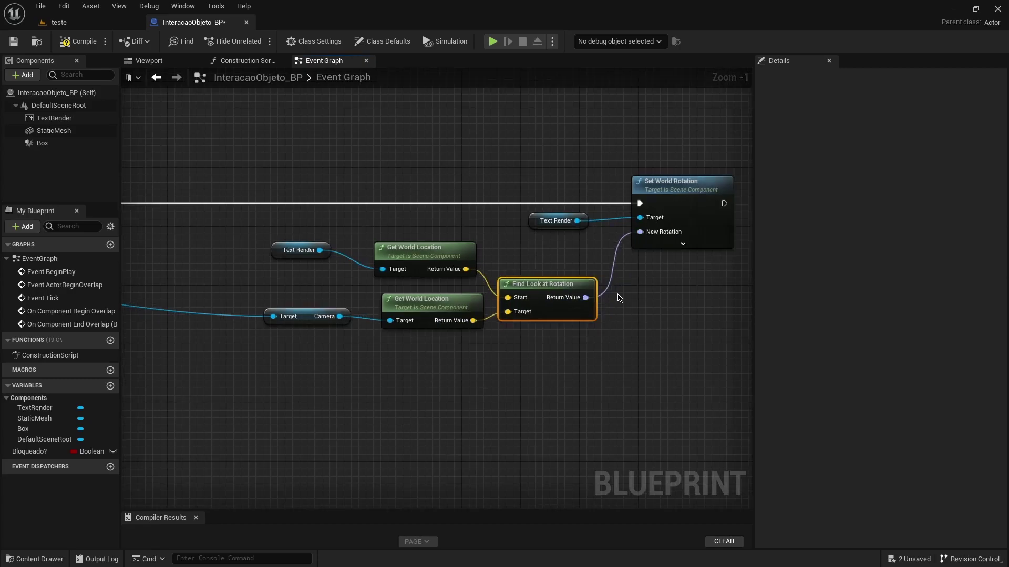
Compile, then play-test walking toward the blue cubes until the E prompt appears, and stop
left_click(79, 41)
key("alt+p")
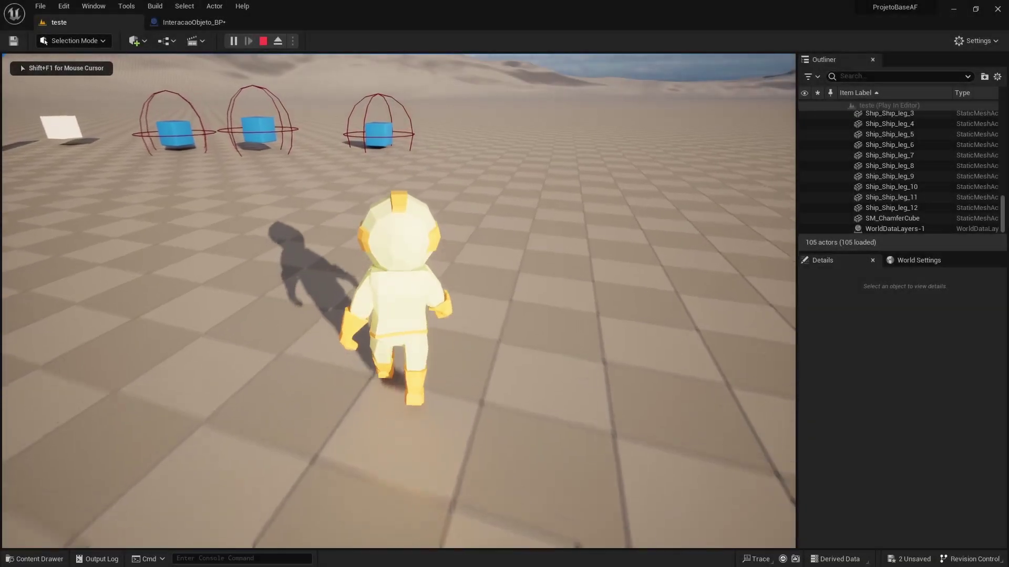
key("w")
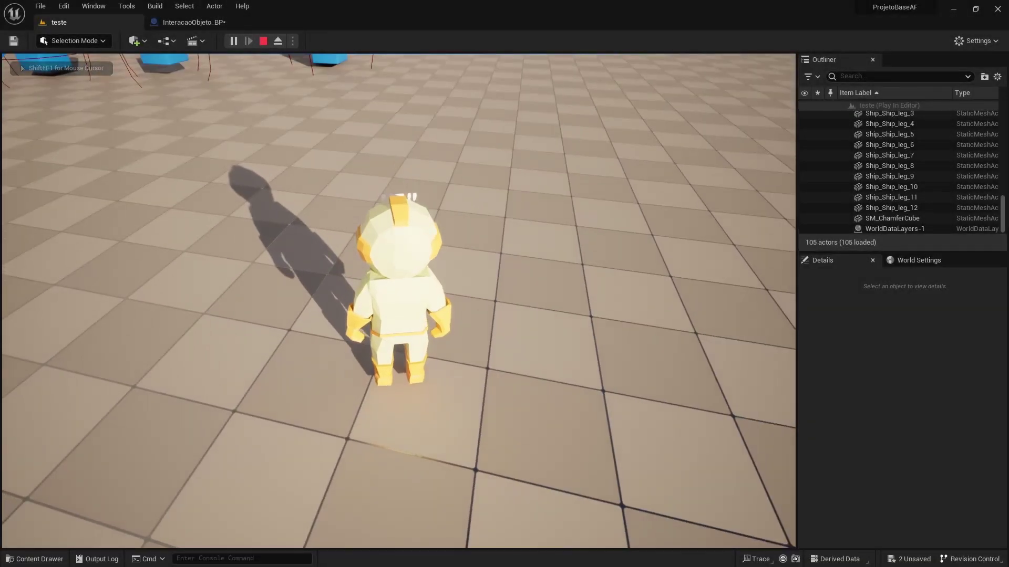
key("w")
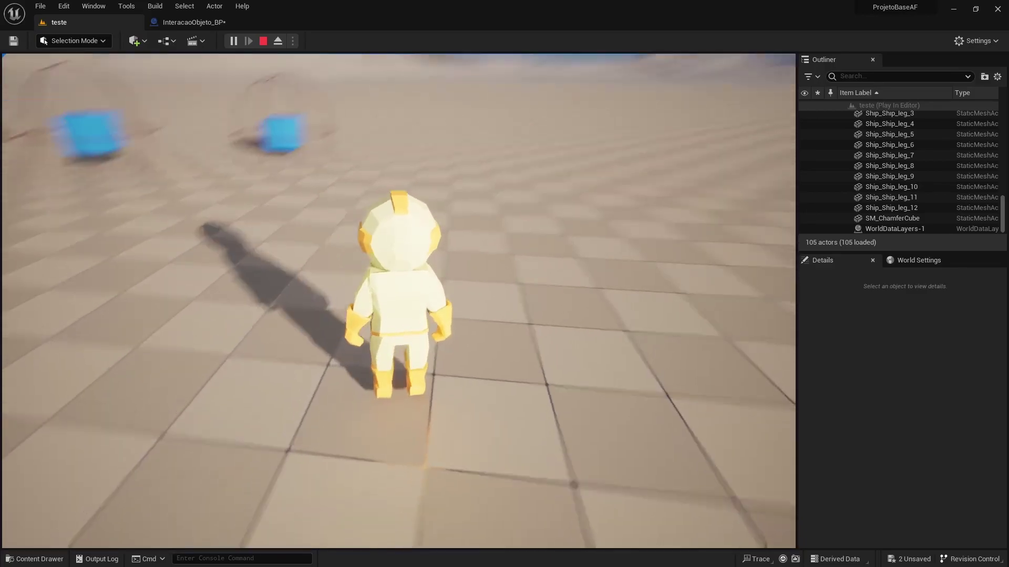
key("a")
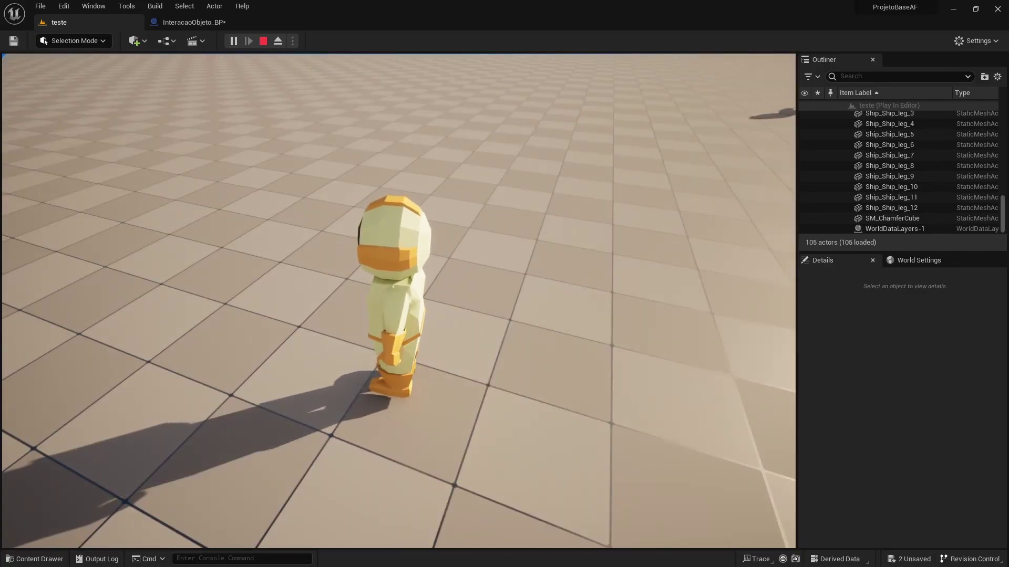
key("w")
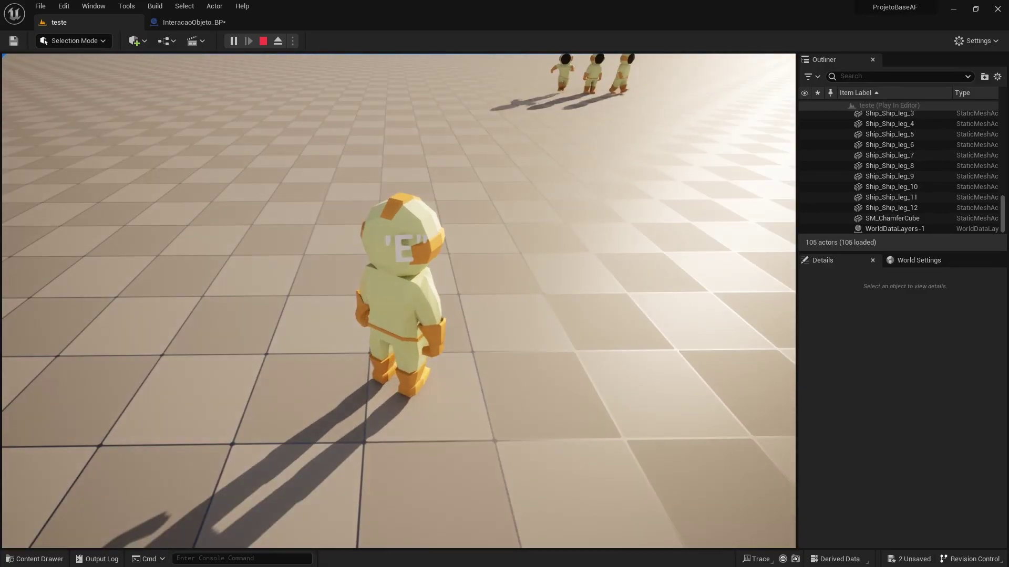
key("w")
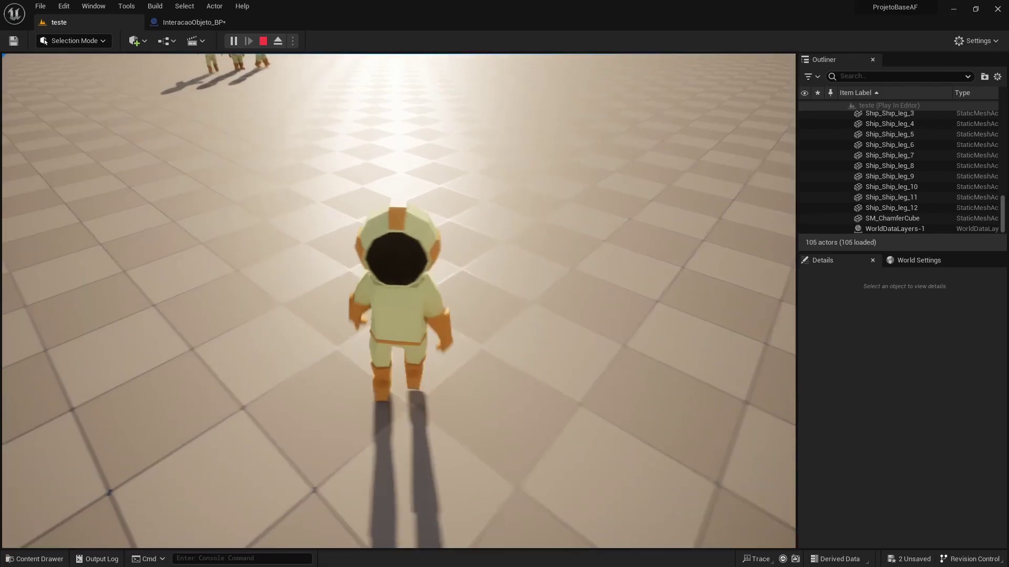
key("w")
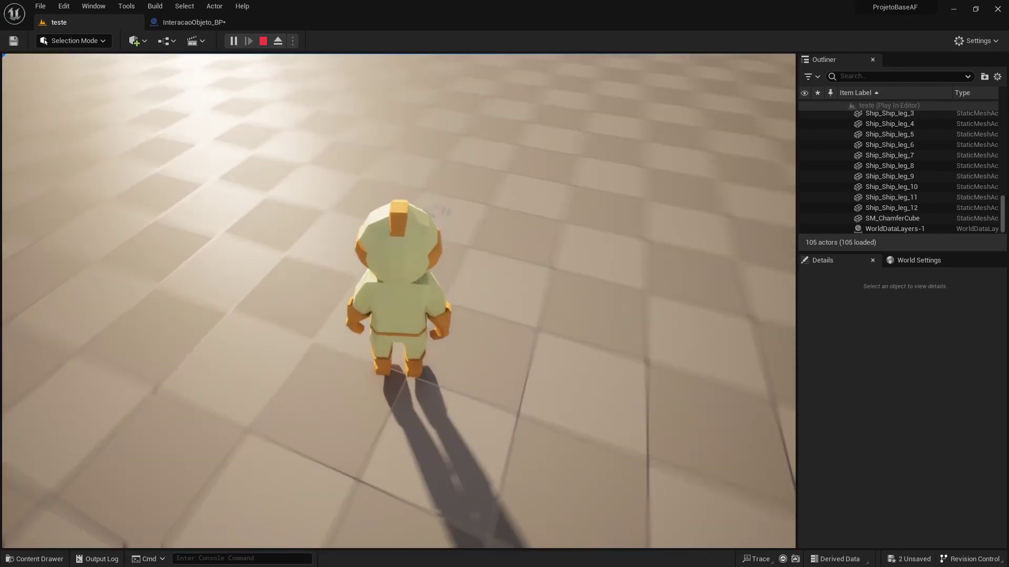
key("Escape")
left_click(537, 303)
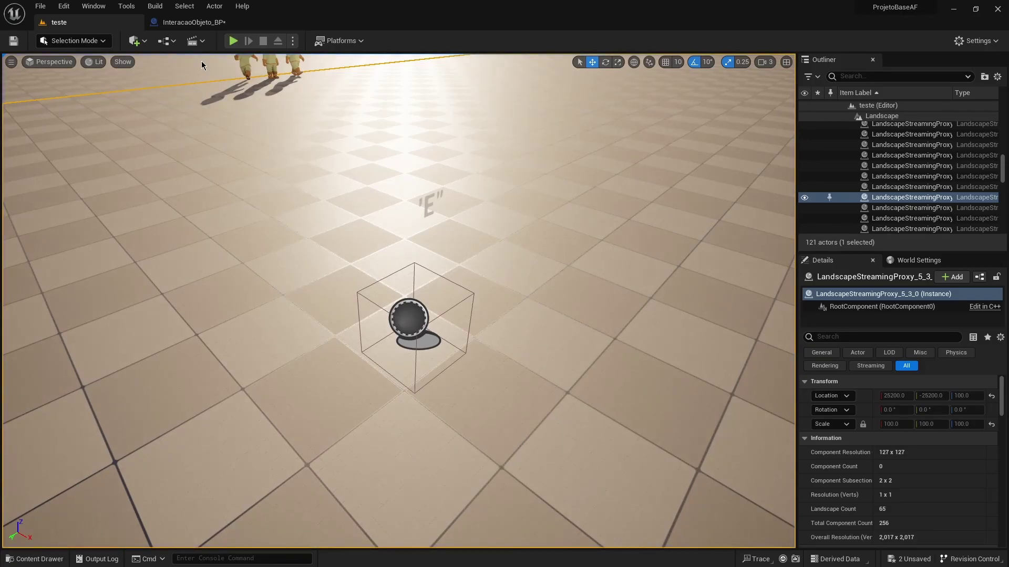
left_click(191, 22)
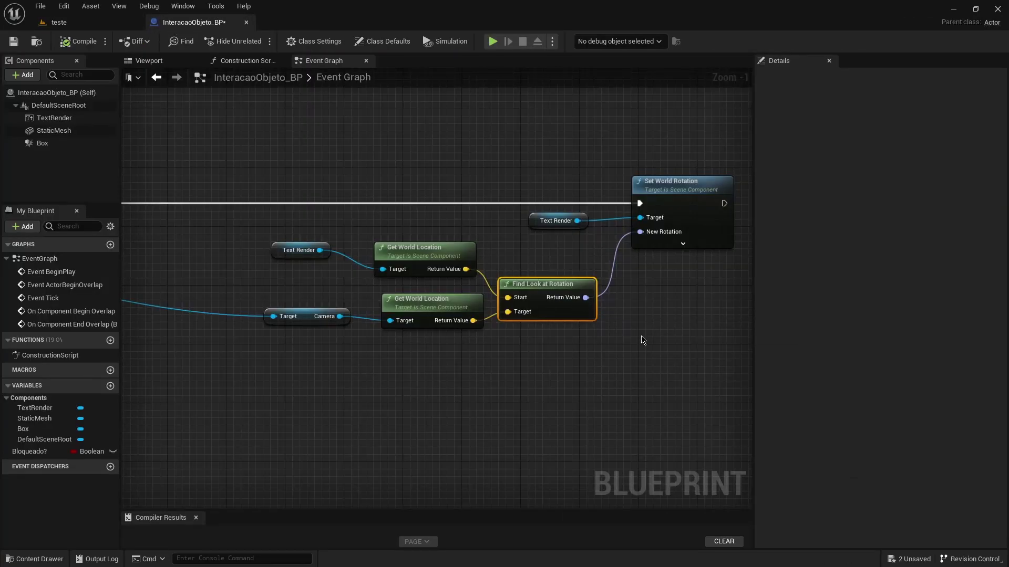
Delete the three disabled event nodes and add an E keyboard event
scroll(469, 242, "down", 4)
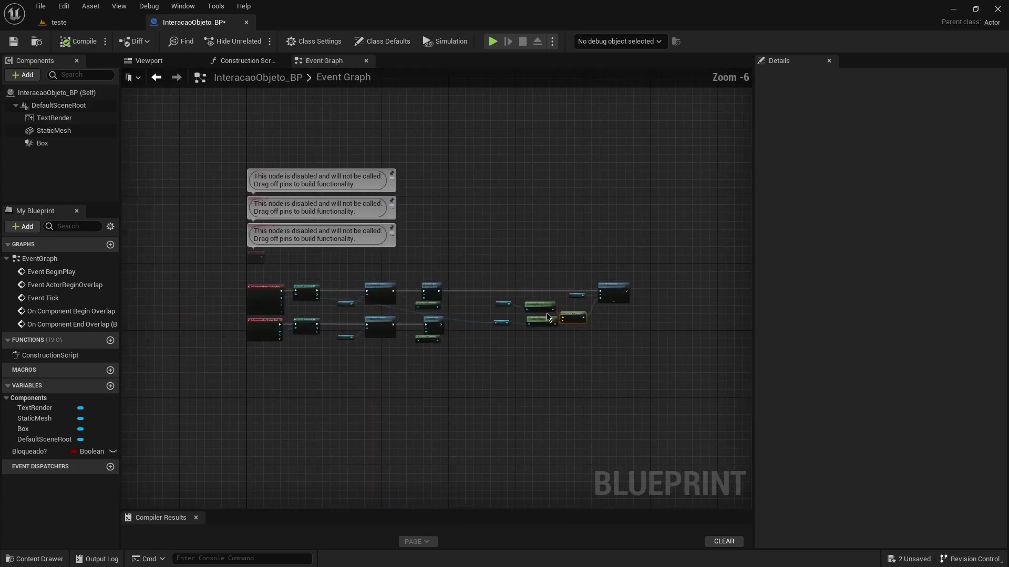
scroll(322, 207, "up", 2)
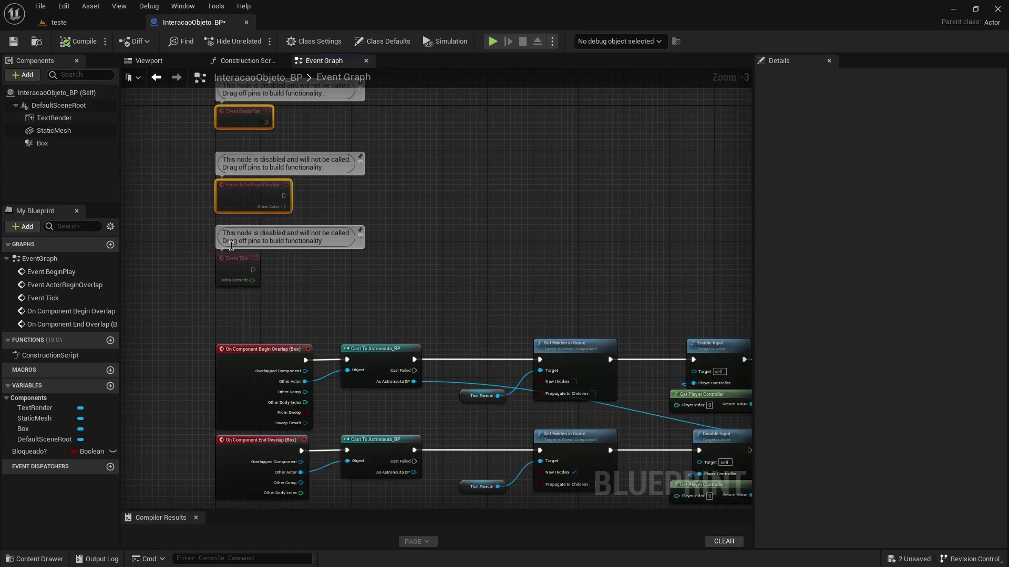
left_click_drag(331, 124, 226, 252)
key("Delete")
scroll(225, 245, "up", 1)
right_click(225, 246)
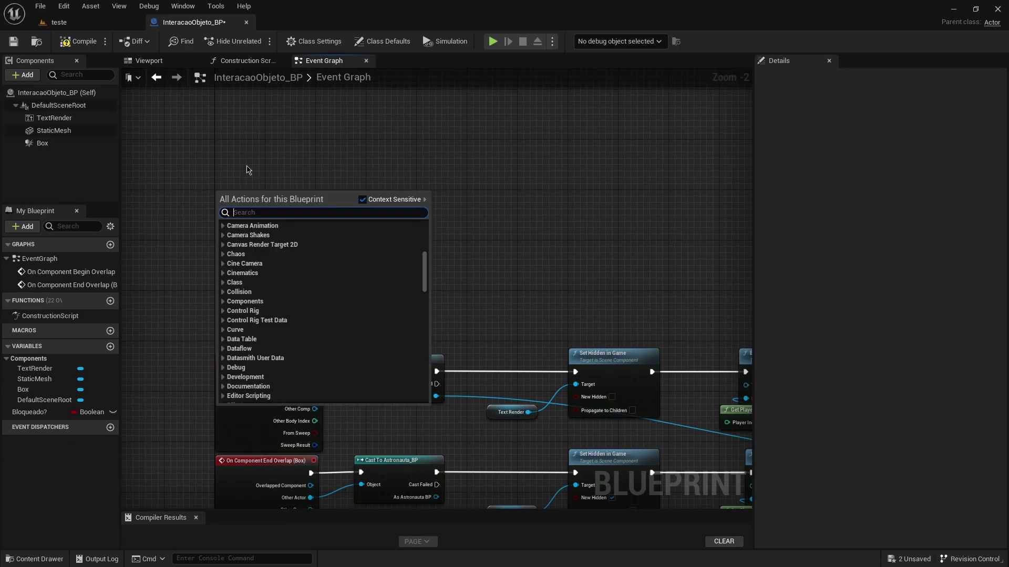
type("keyboa")
scroll(282, 355, "down", 5)
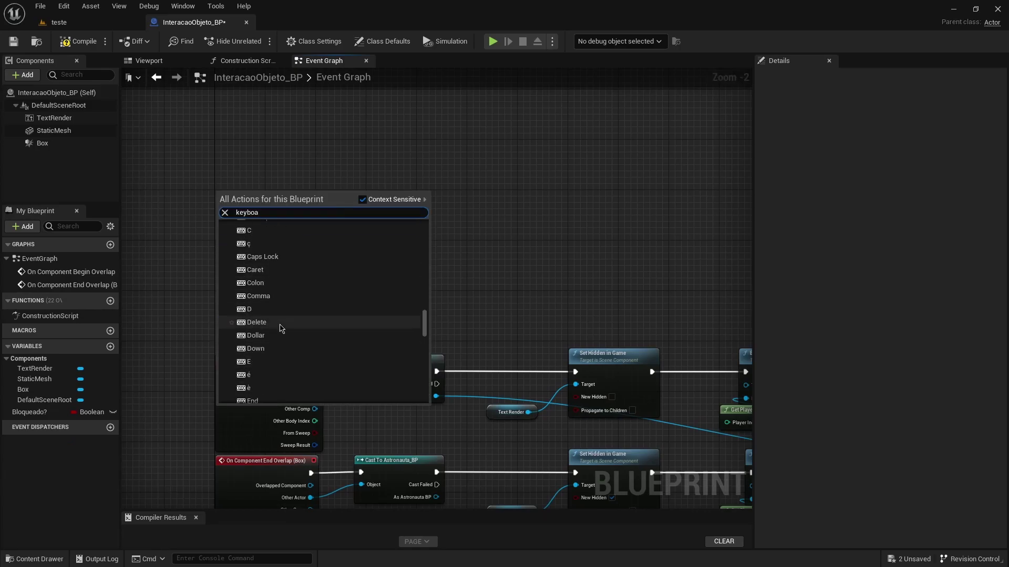
left_click(283, 344)
Add a Branch conditioned on Get Bloqueado? and run it from E Pressed
left_click_drag(29, 425, 295, 225)
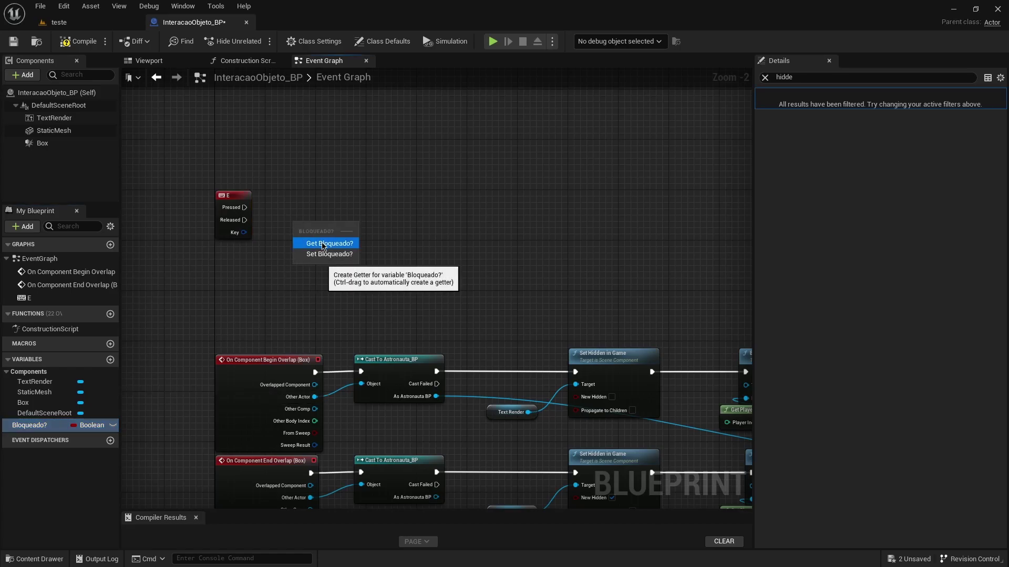
left_click(323, 244)
left_click_drag(339, 223, 368, 209)
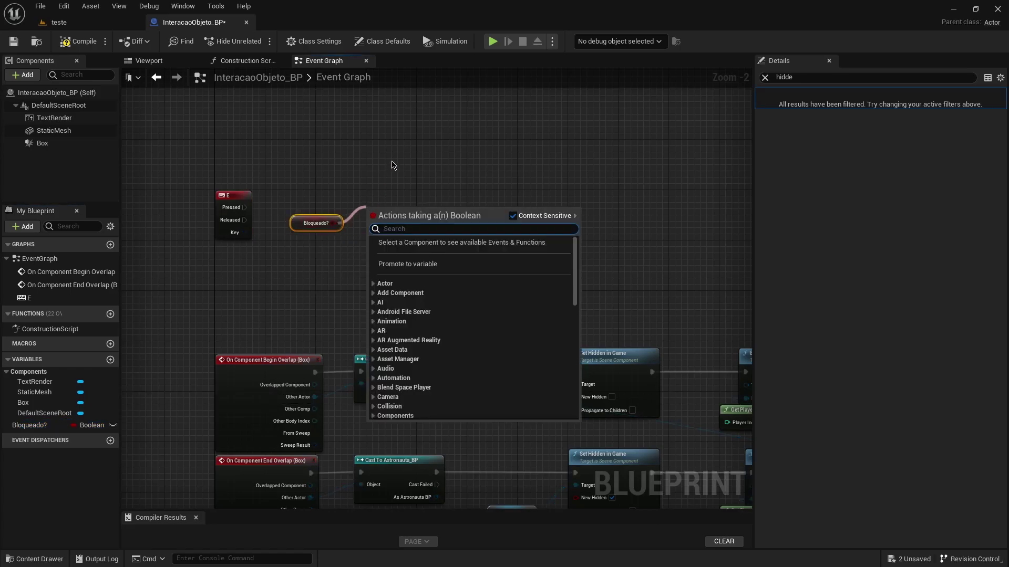
type("branch")
key("Return")
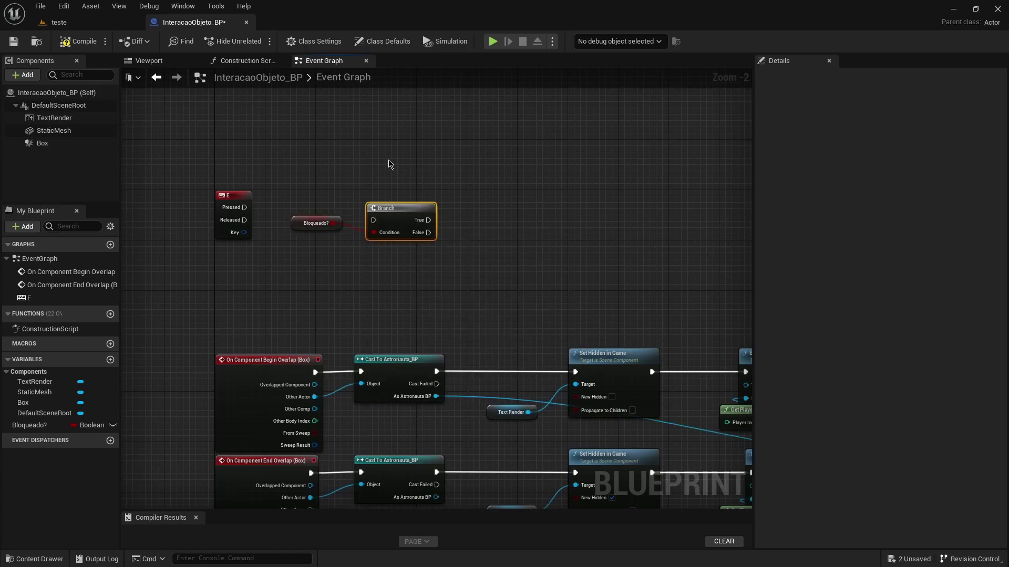
left_click_drag(244, 207, 373, 207)
scroll(310, 231, "up", 2)
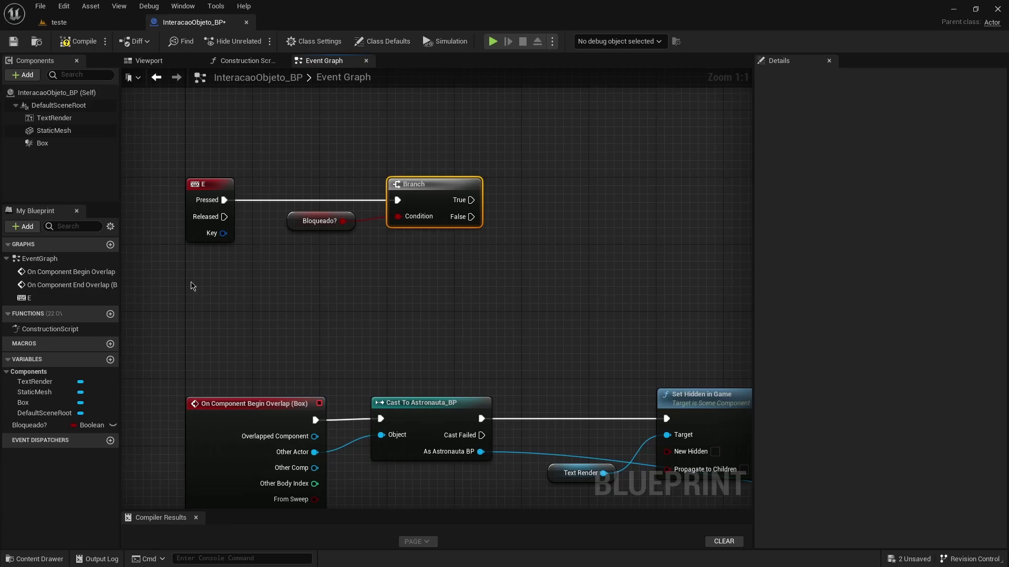
Add a custom event named Ativar
right_click(192, 287)
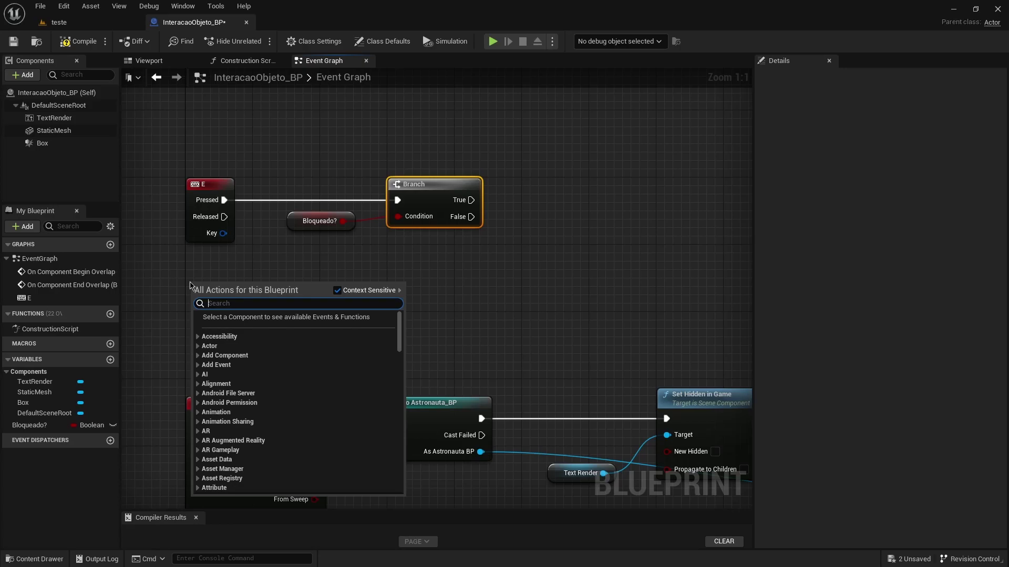
type("custom")
key("Return")
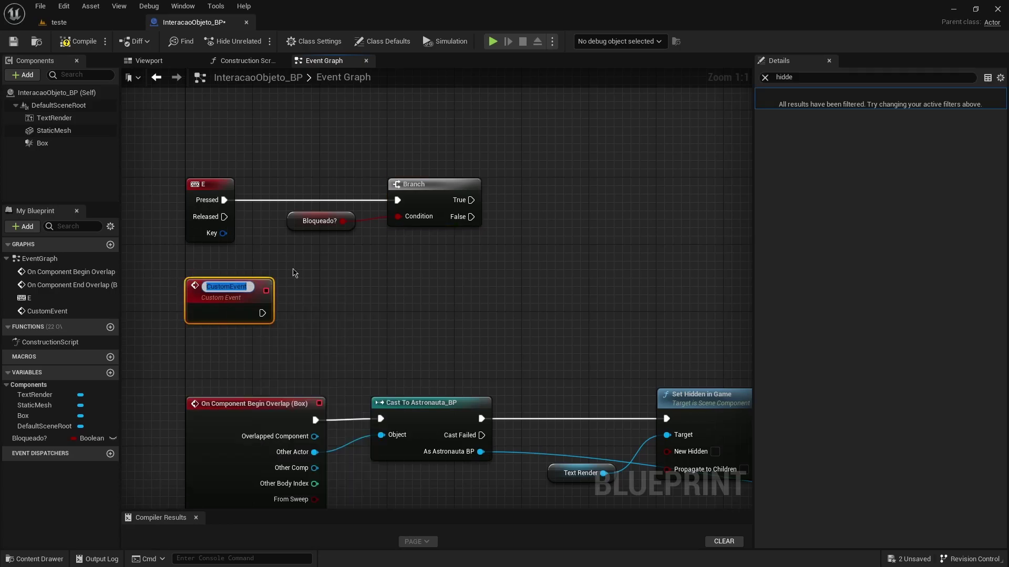
type("Ativar")
key("Return")
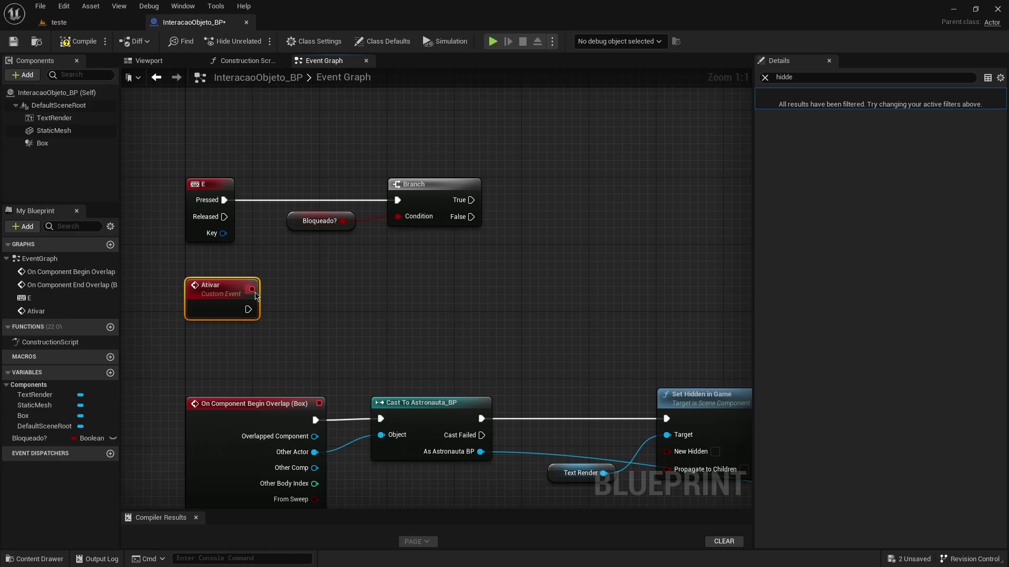
double_click(222, 284)
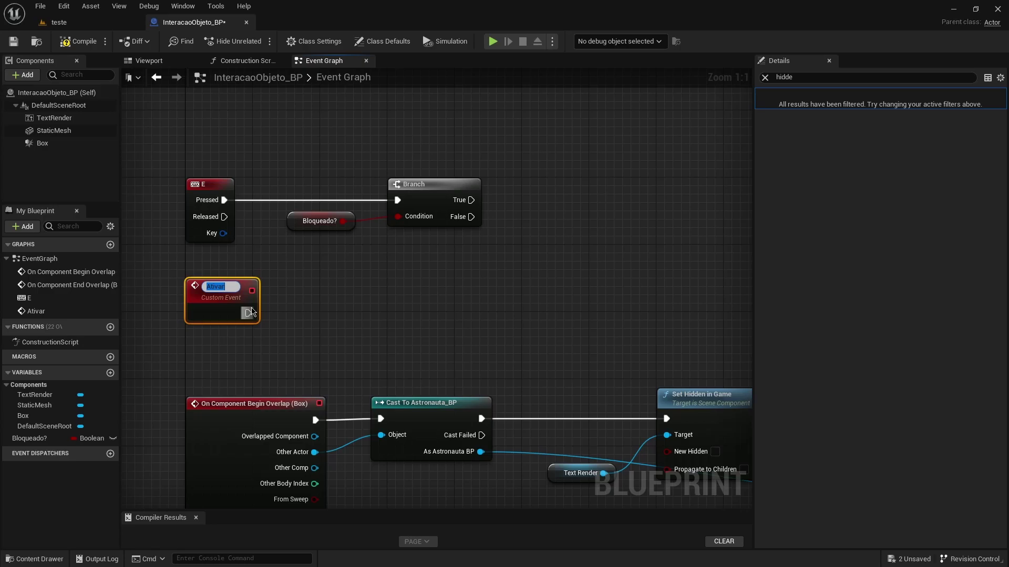
Call Ativar from the Branch's False output
left_click_drag(249, 312, 329, 292)
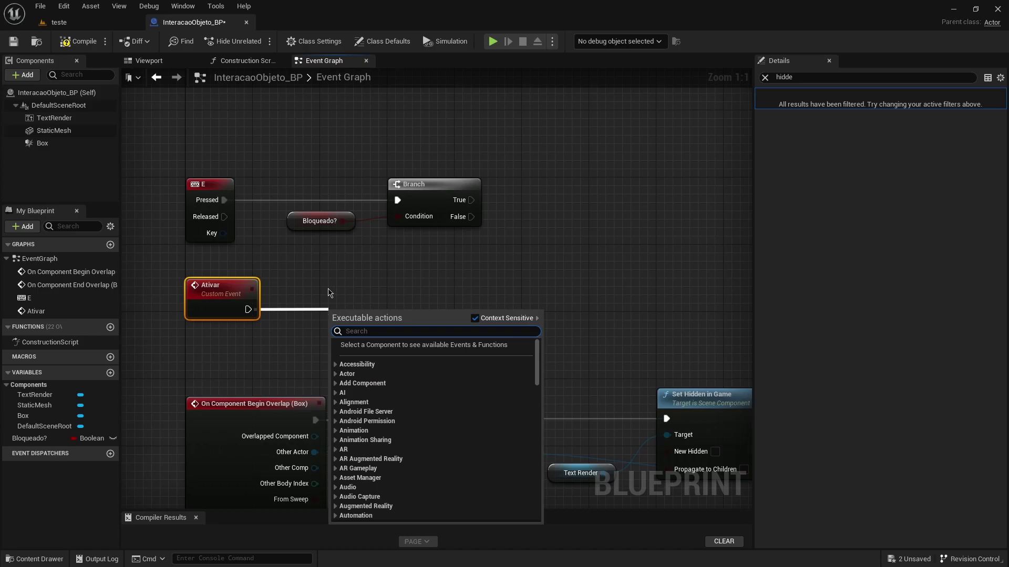
scroll(329, 292, "down", 7)
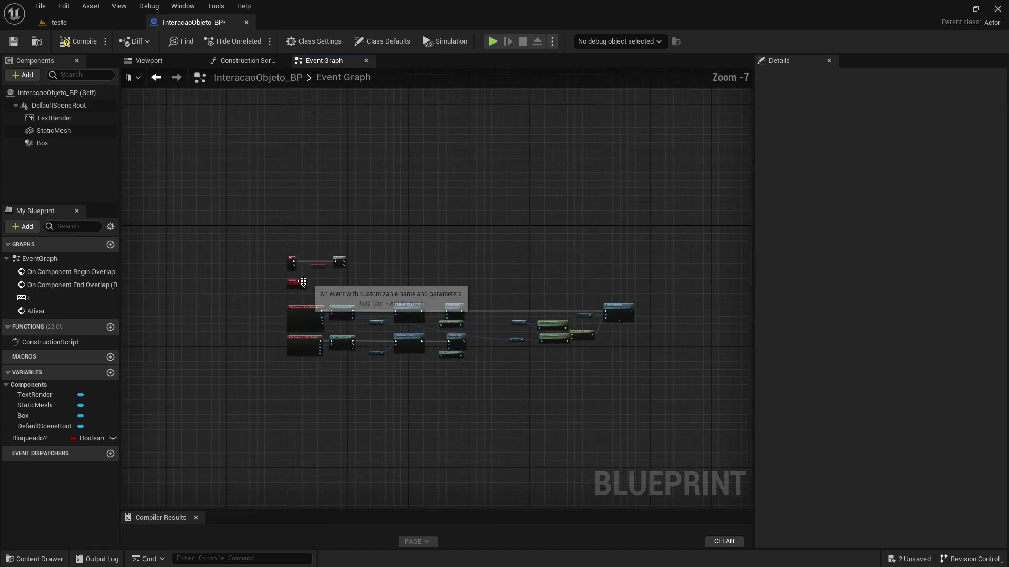
scroll(457, 350, "up", 3)
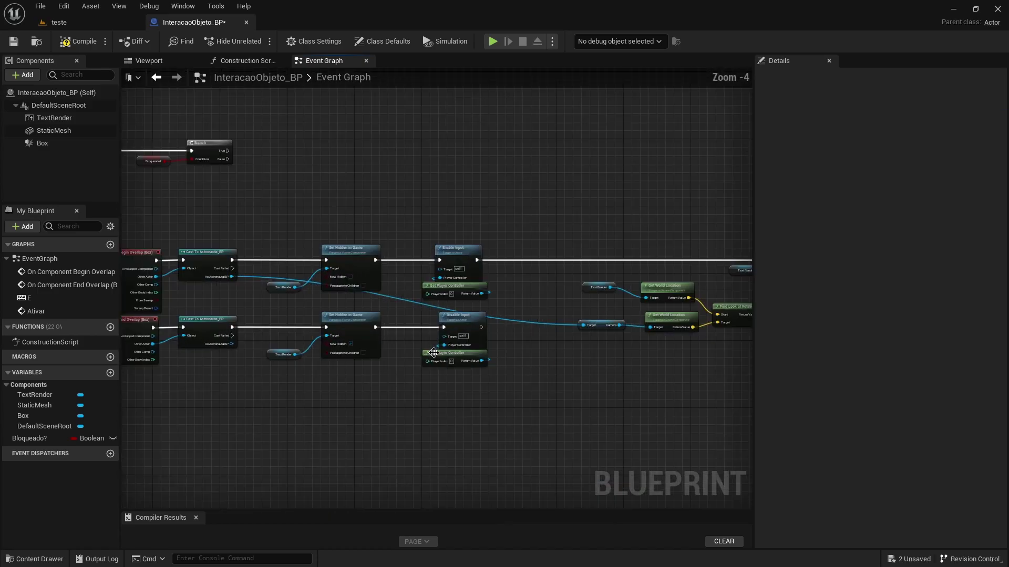
scroll(564, 399, "down", 2)
scroll(322, 257, "up", 5)
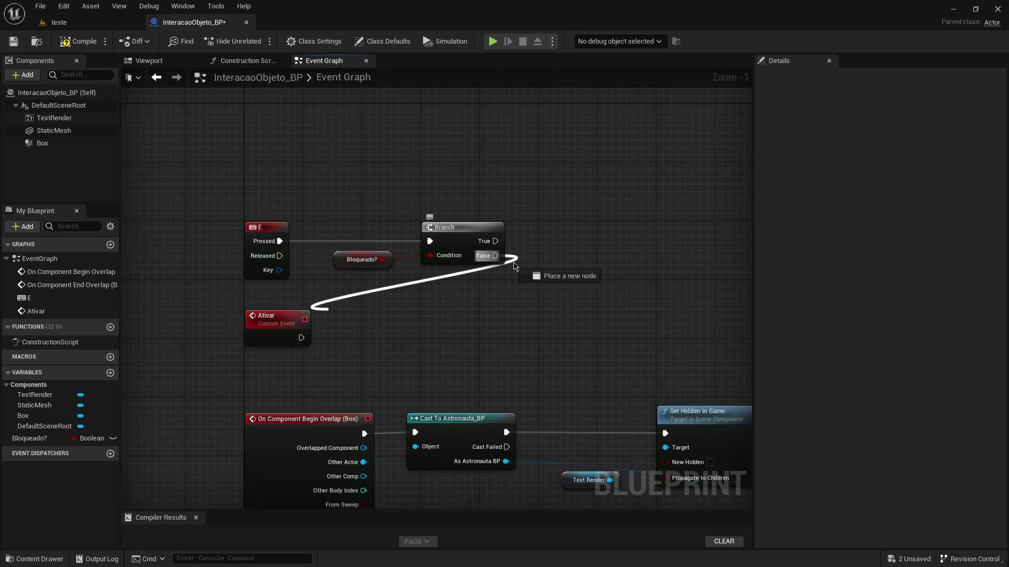
left_click_drag(495, 256, 523, 266)
type("ati")
left_click(580, 391)
scroll(302, 351, "up", 1)
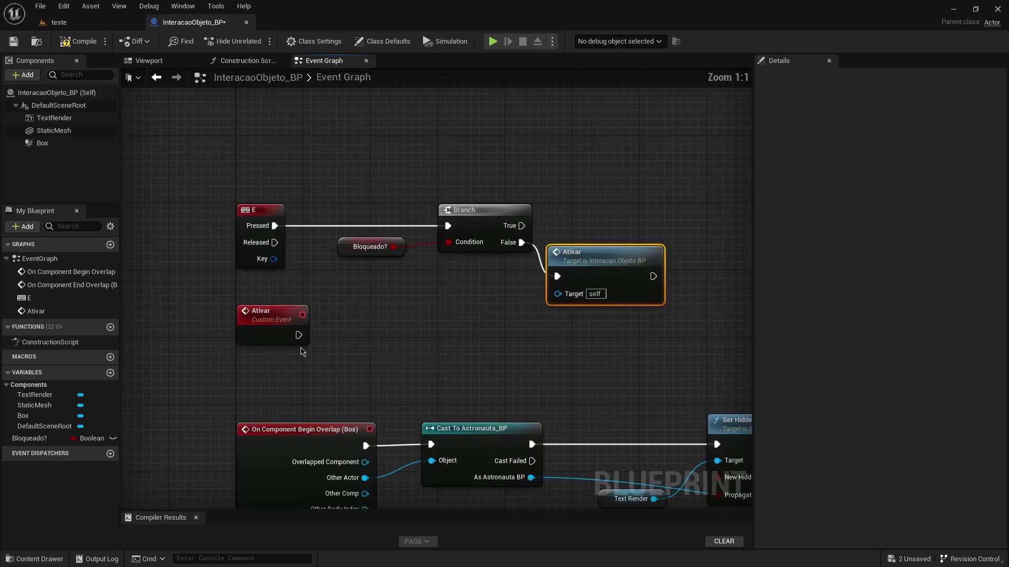
left_click_drag(298, 335, 347, 337)
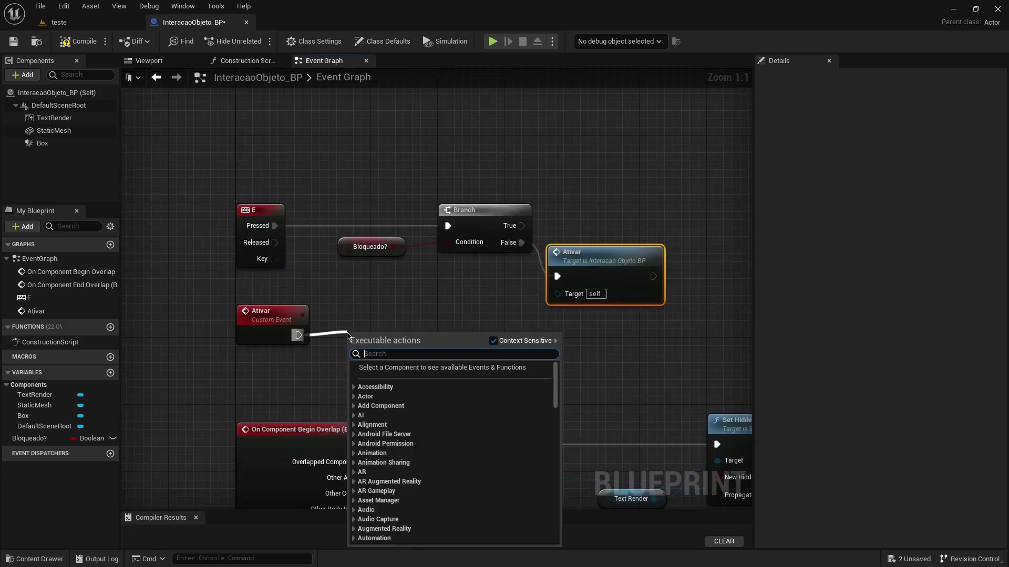
Add a Print node after Ativar, then play-test the teste level, pressing E to print Hello
type("print")
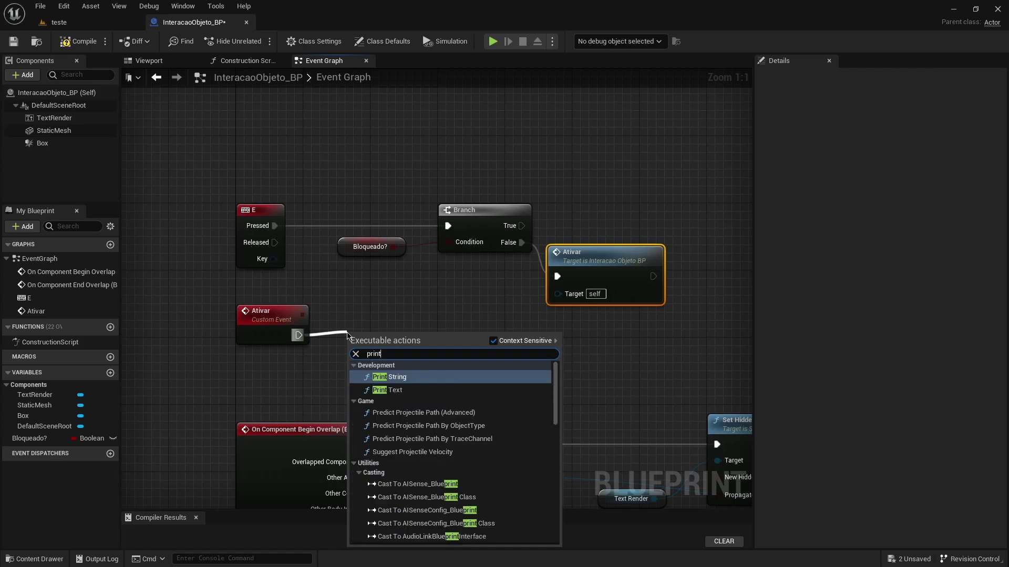
key("Return")
left_click(59, 22)
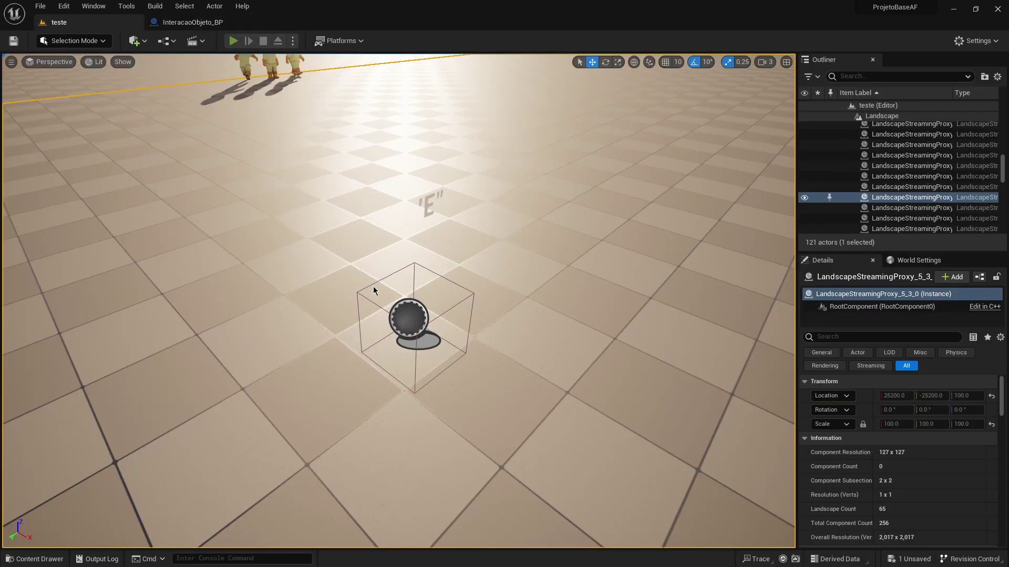
key("alt+p")
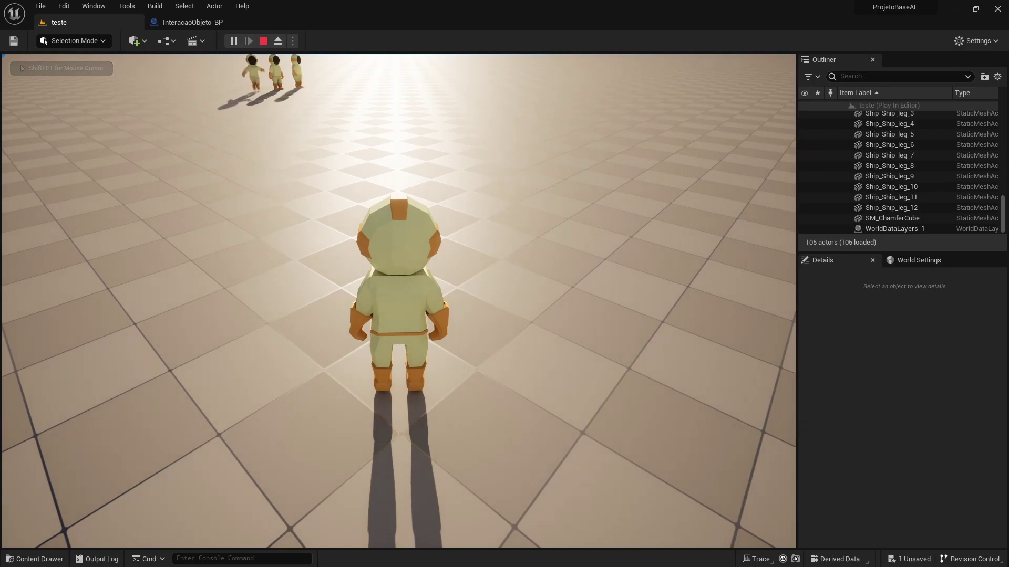
key("w")
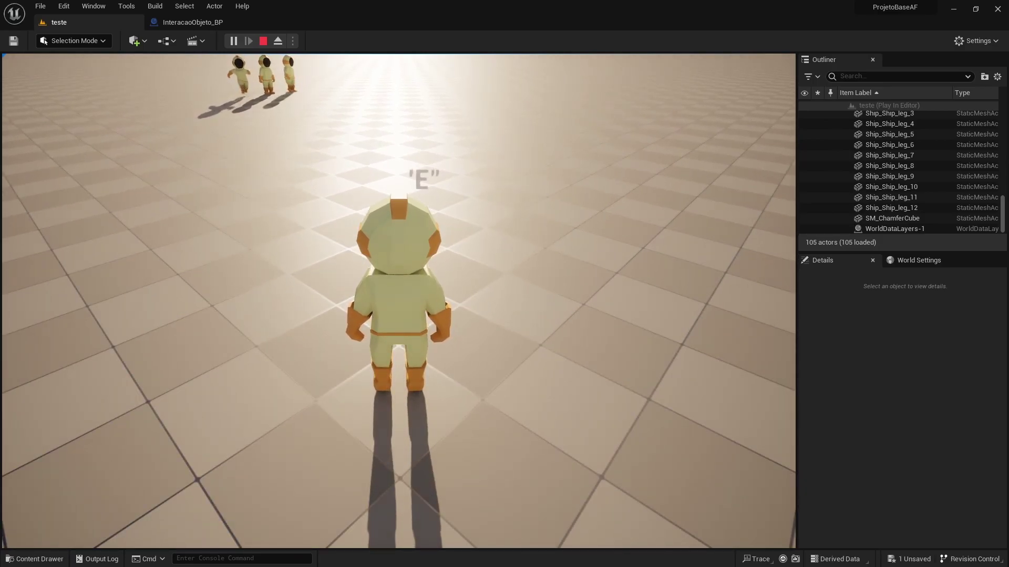
key("e")
key("e")
key("e")
key("e")
key("e")
key("e")
key("e")
key("e")
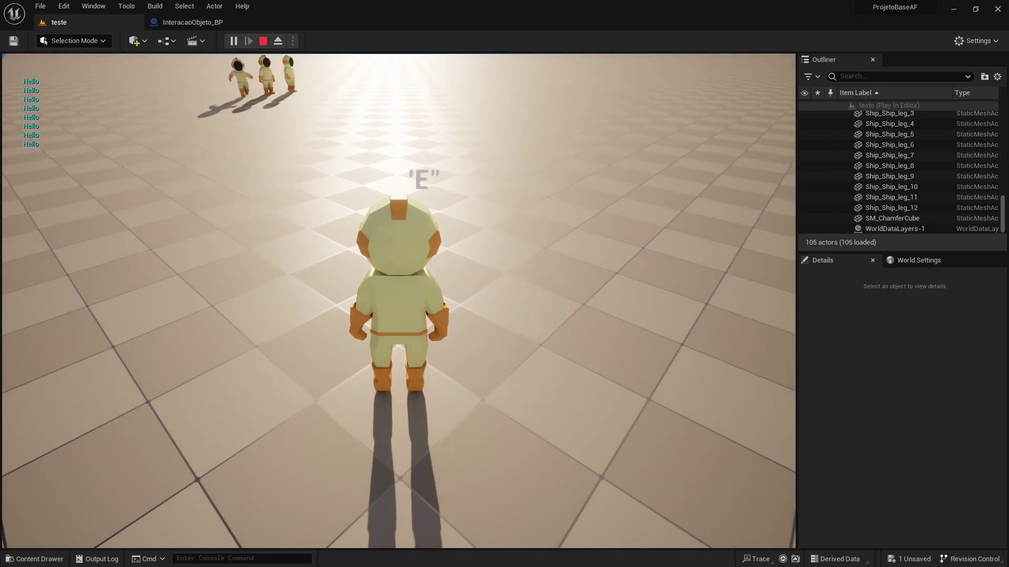
key("Escape")
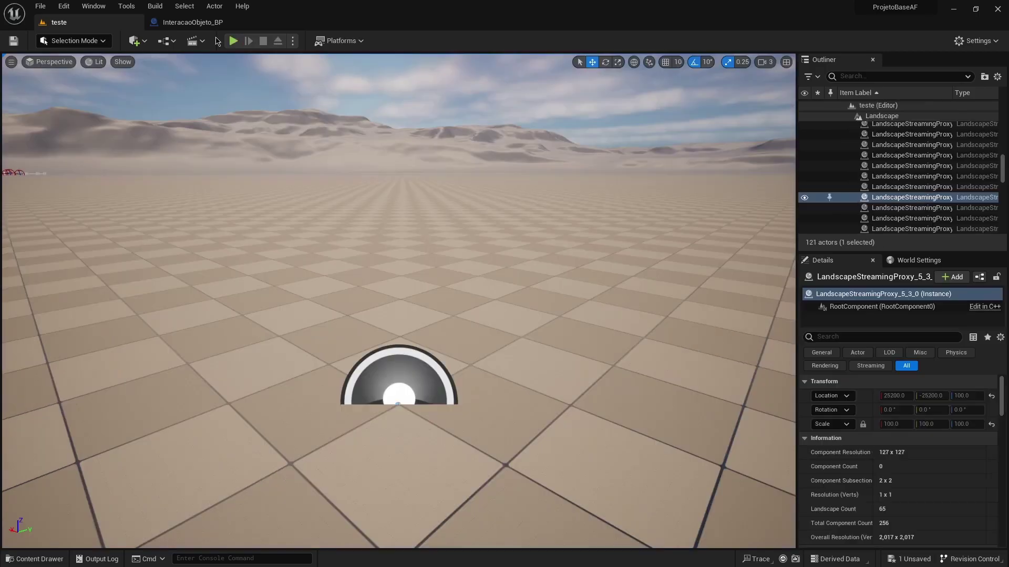
left_click(193, 22)
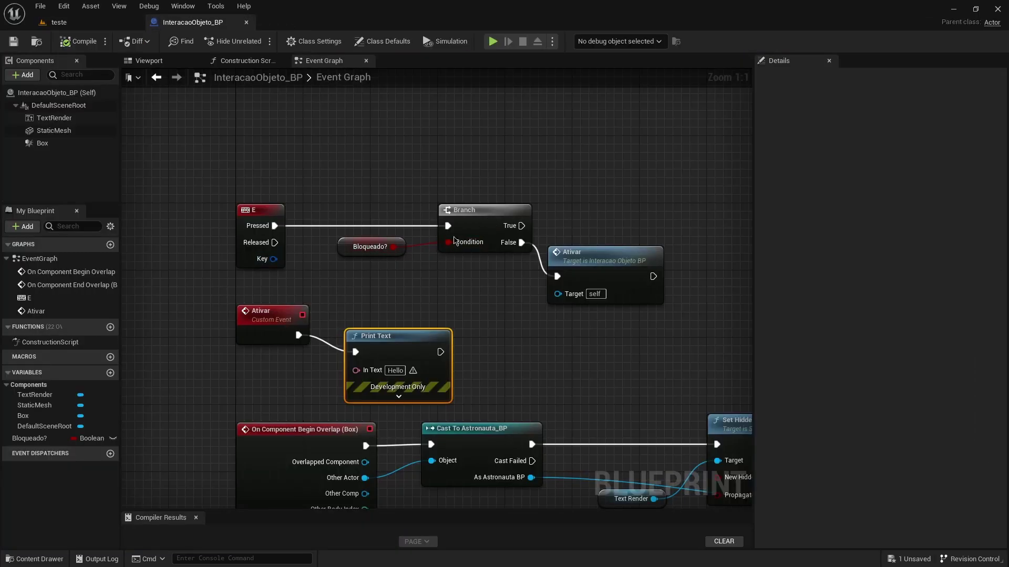
Duplicate InteracaoObjeto_BP, rename the copy InteracaoChave_BP, and open it
scroll(403, 201, "down", 2)
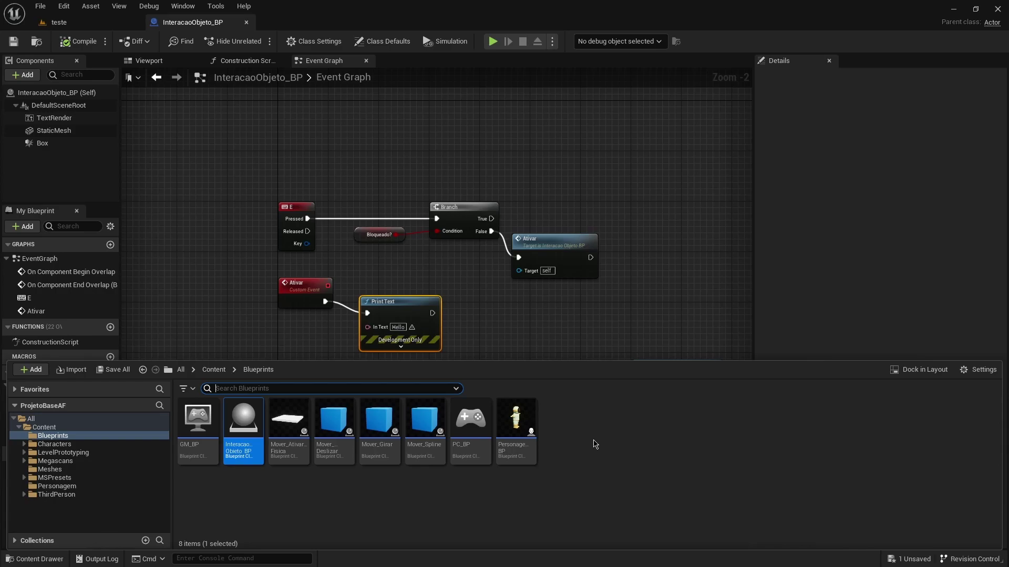
right_click(239, 447)
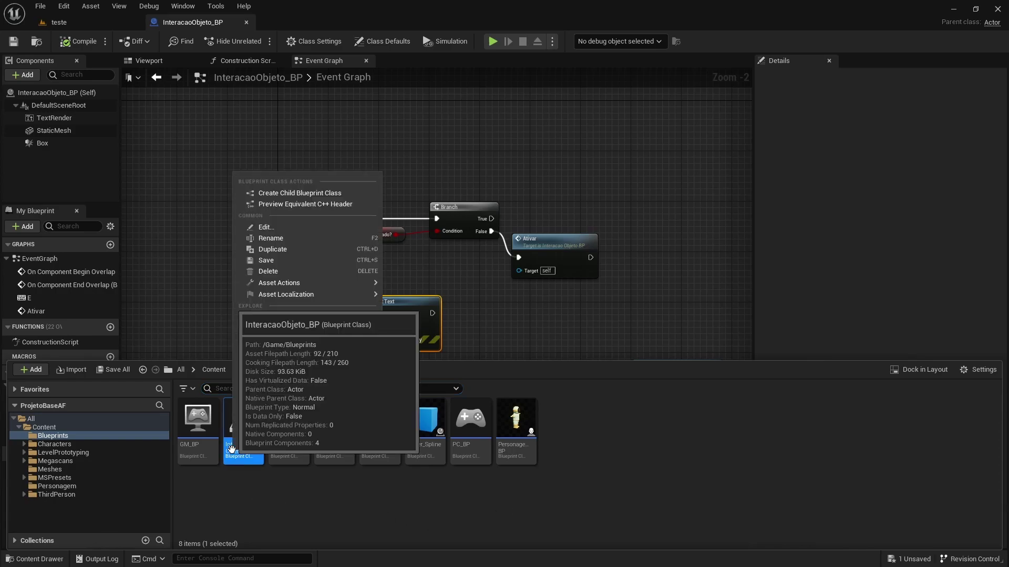
left_click(297, 250)
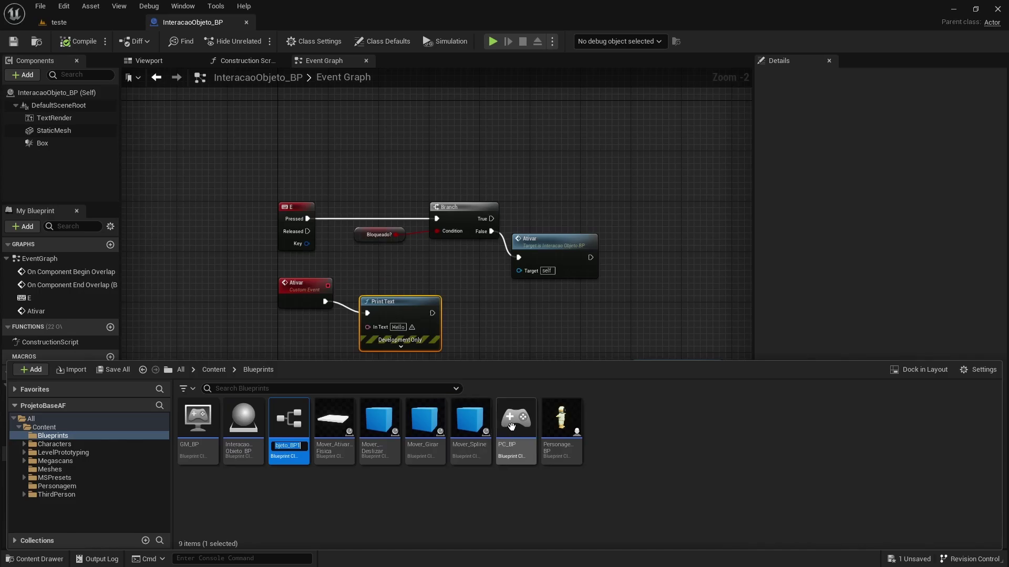
key("End")
key("BackSpace")
key("BackSpace")
key("BackSpace")
key("BackSpace")
key("shift+Left")
key("shift+Left")
key("shift+Left")
type("Chave_BP")
key("Return")
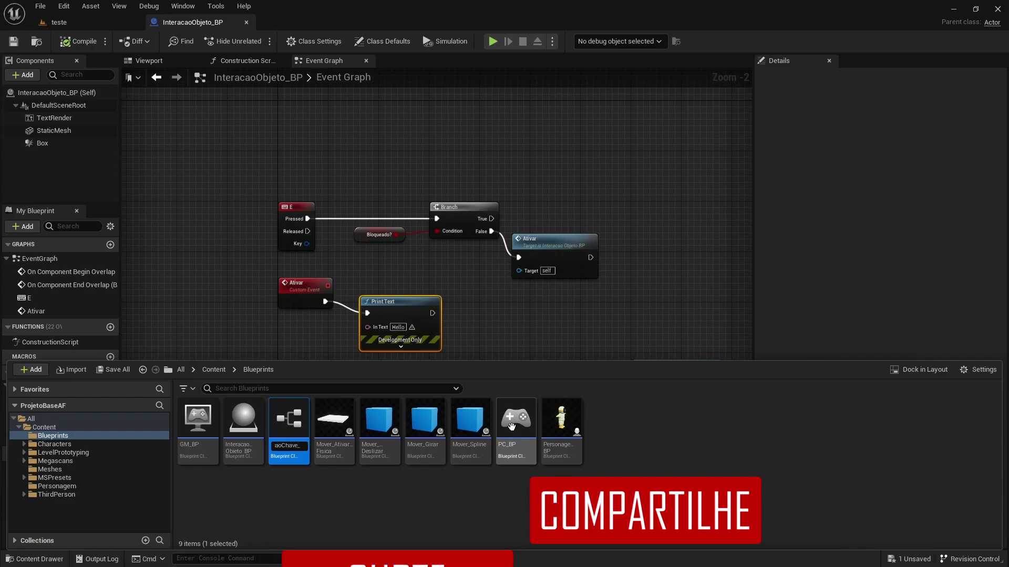
key("Return")
right_click_drag(514, 432, 614, 434)
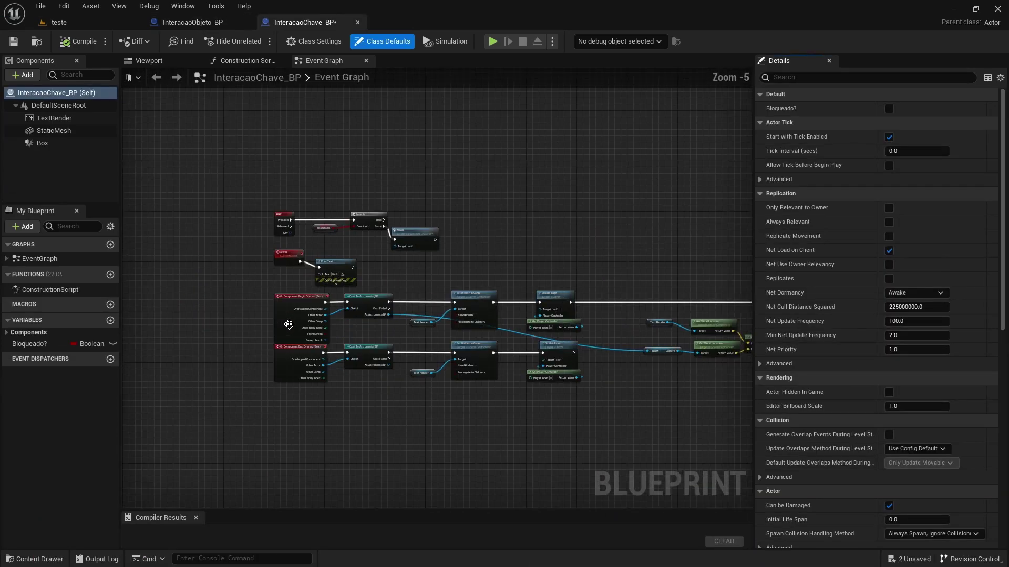
Delete the Branch, Ativar call and Print Text nodes, then the Ativar custom event
mouse_move(249, 287)
left_mouse_down()
mouse_move(376, 322)
mouse_move(581, 410)
mouse_move(544, 367)
mouse_move(318, 318)
mouse_move(350, 399)
left_mouse_up()
scroll(603, 423, "down", 1)
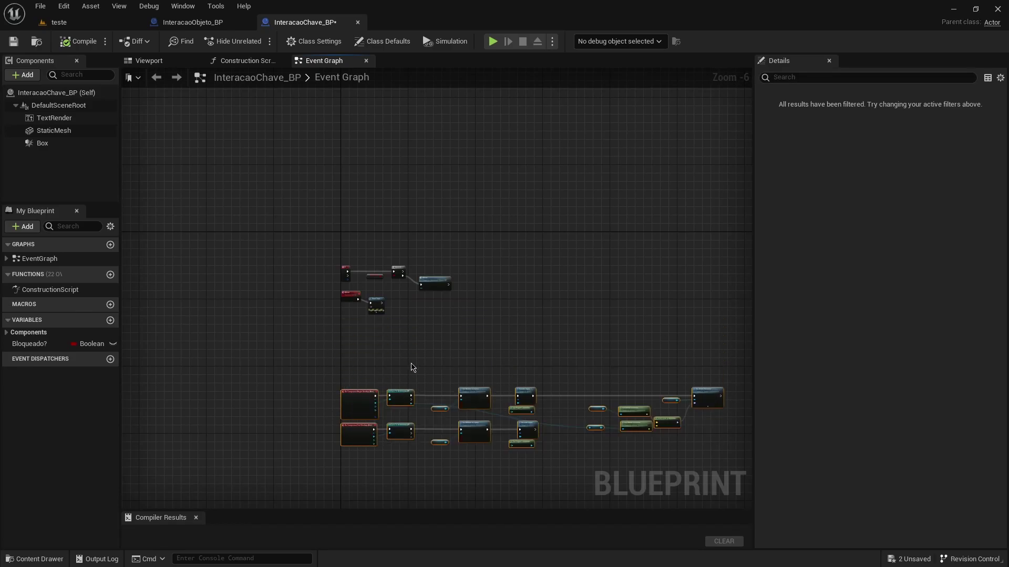
scroll(405, 363, "up", 3)
scroll(405, 358, "down", 2)
scroll(393, 255, "up", 3)
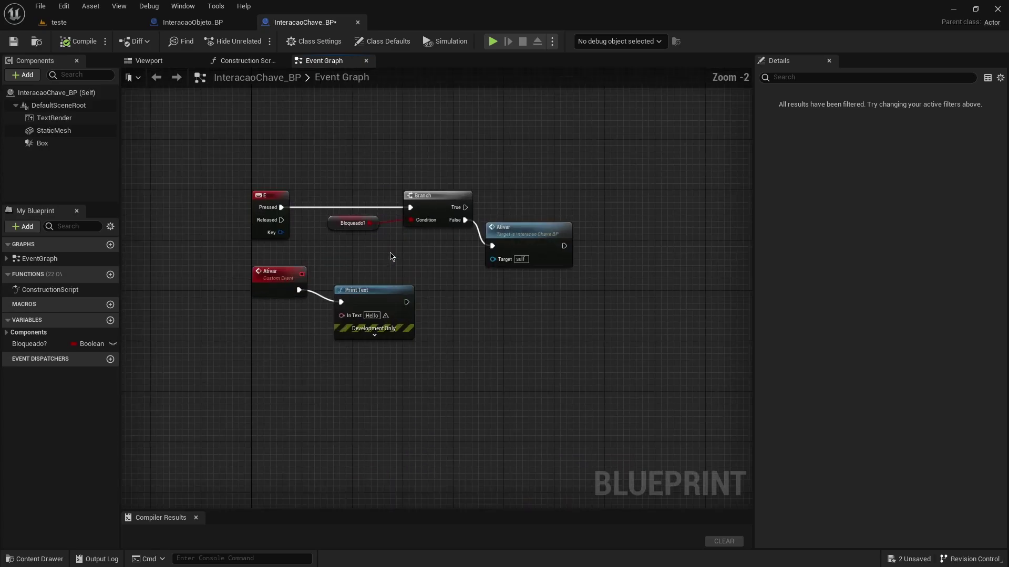
left_click_drag(615, 154, 338, 363)
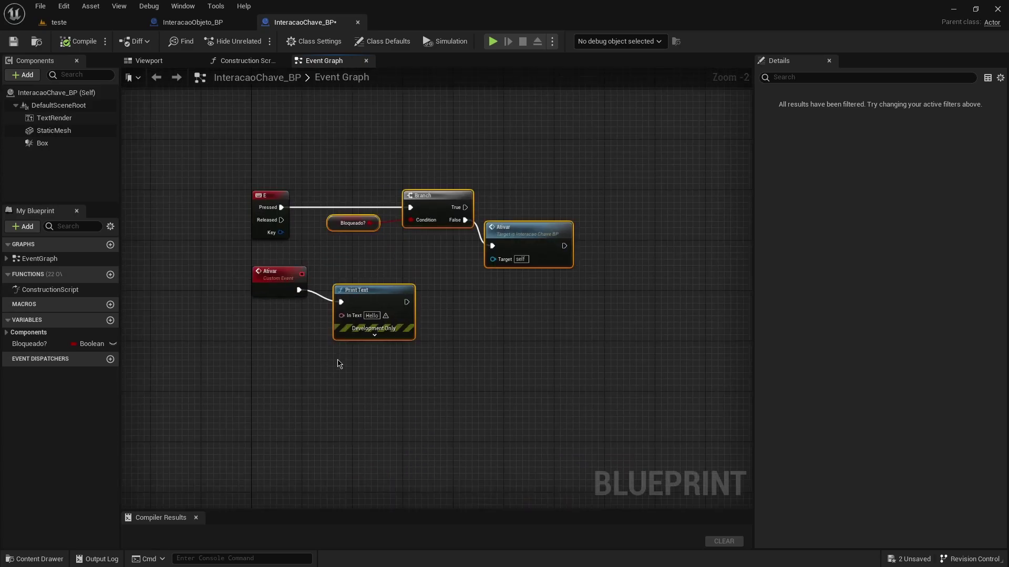
key("Delete")
left_click(274, 274)
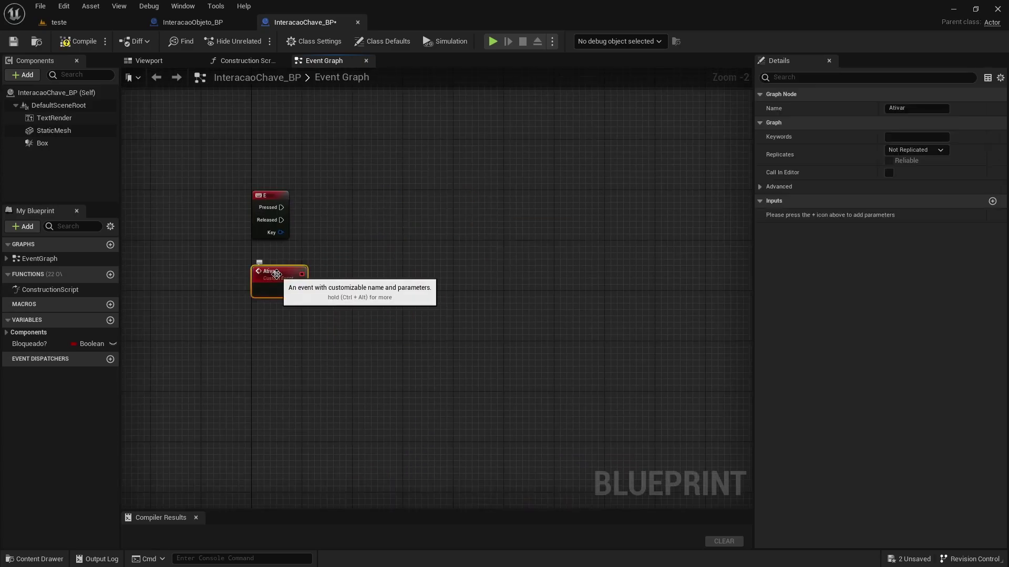
key("Delete")
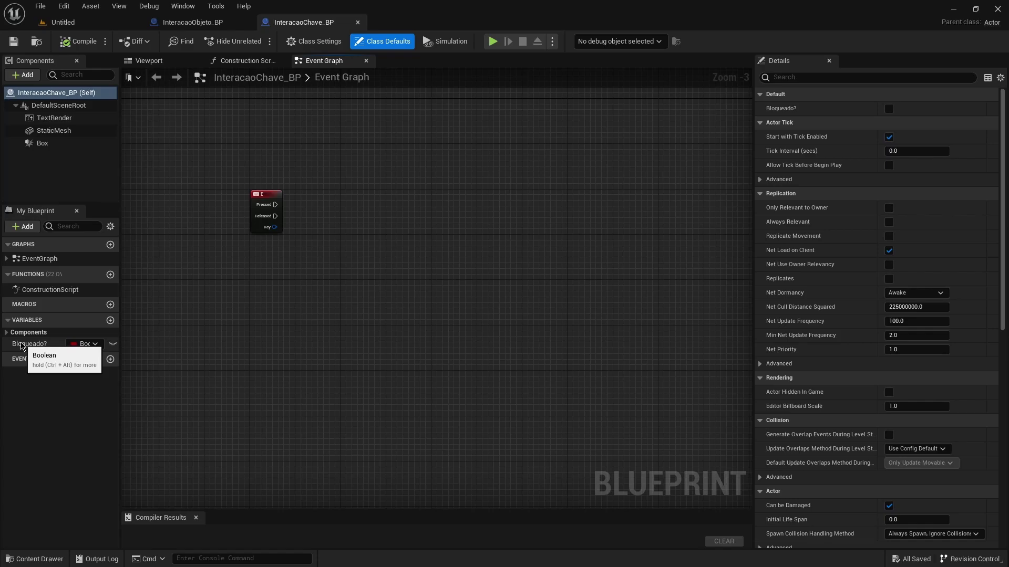
Rename Bloqueado? to TrueDesbloqueia_FalseAtiva and add a new Boolean variable
left_click(24, 345)
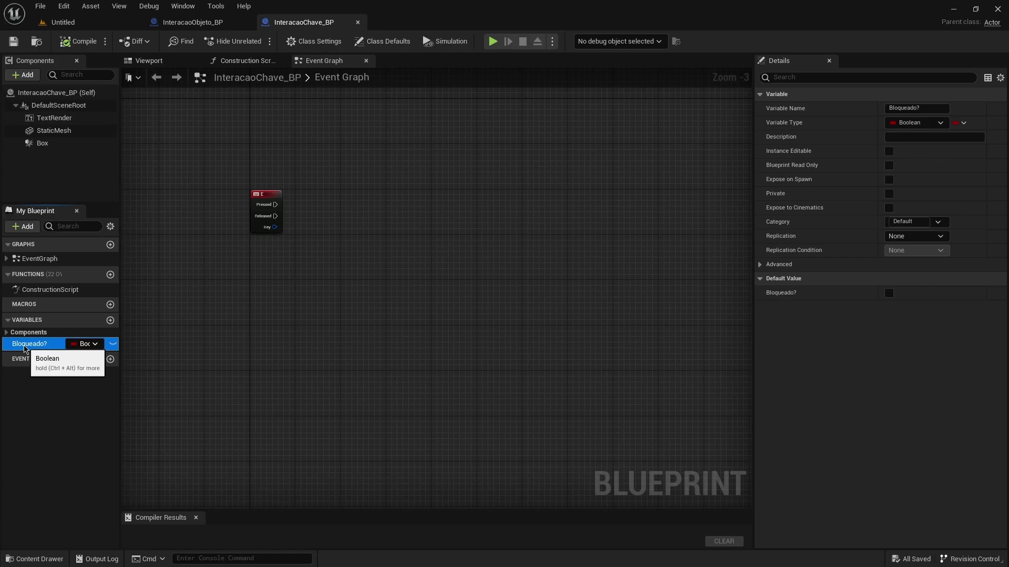
left_click(924, 109)
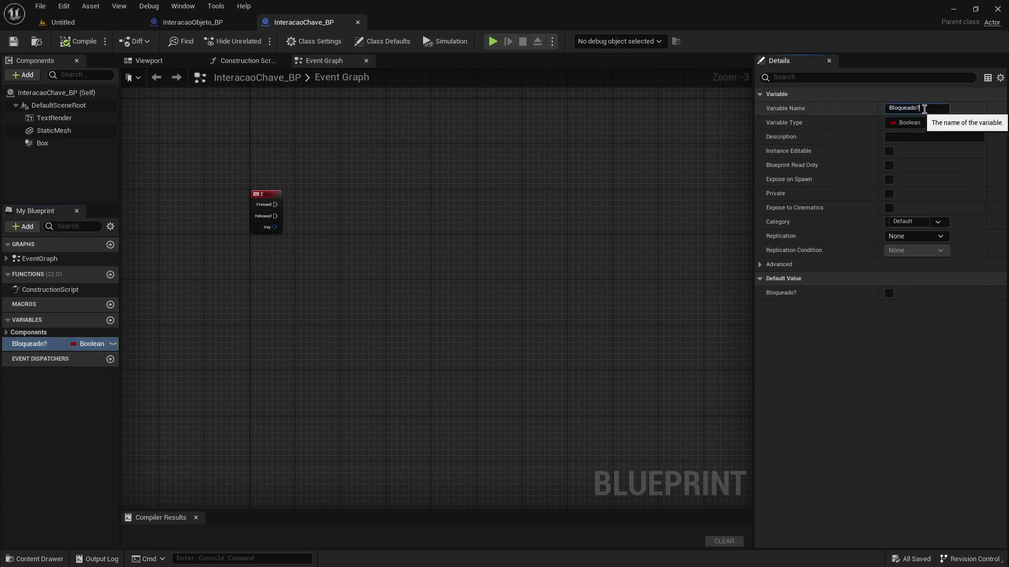
left_click_drag(924, 109, 877, 112)
type("TrueDesbloq")
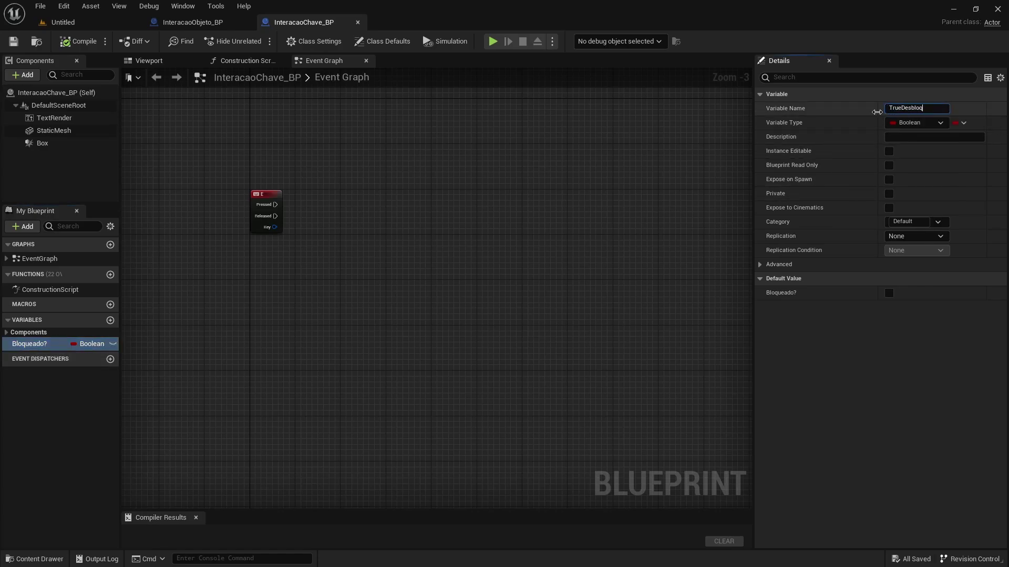
type("ueia_FalseAtiva")
key("Return")
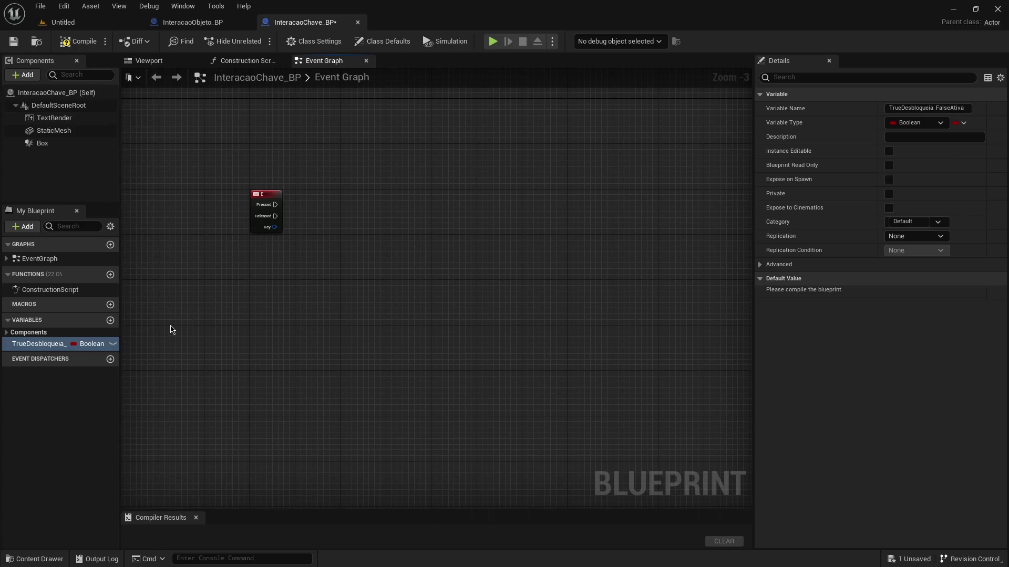
left_click(111, 320)
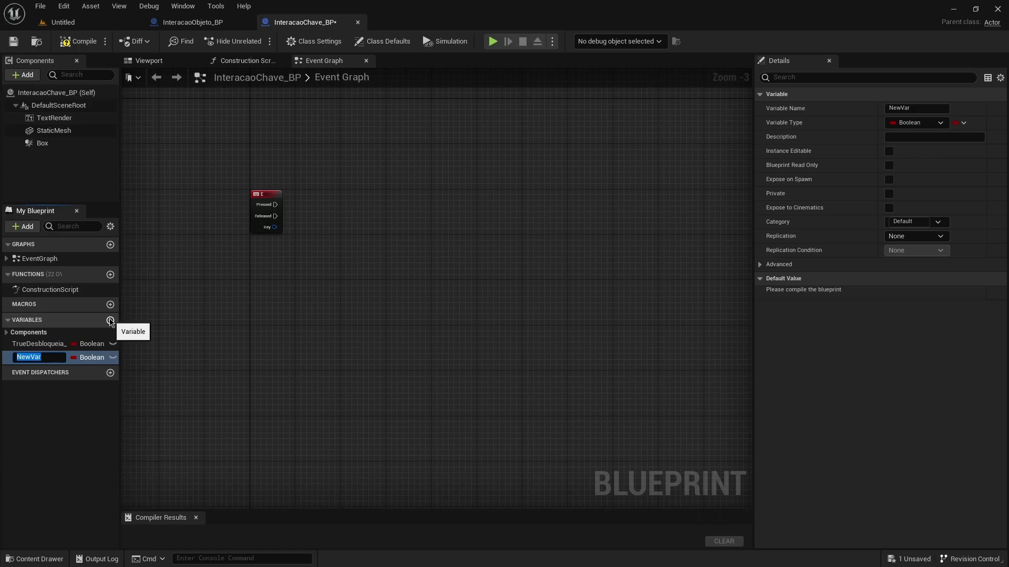
Make Objeto an Interacao Objeto BP object reference; set it and TrueDesbloqueia_FalseAtiva instance-editable
type("Objeto")
key("Return")
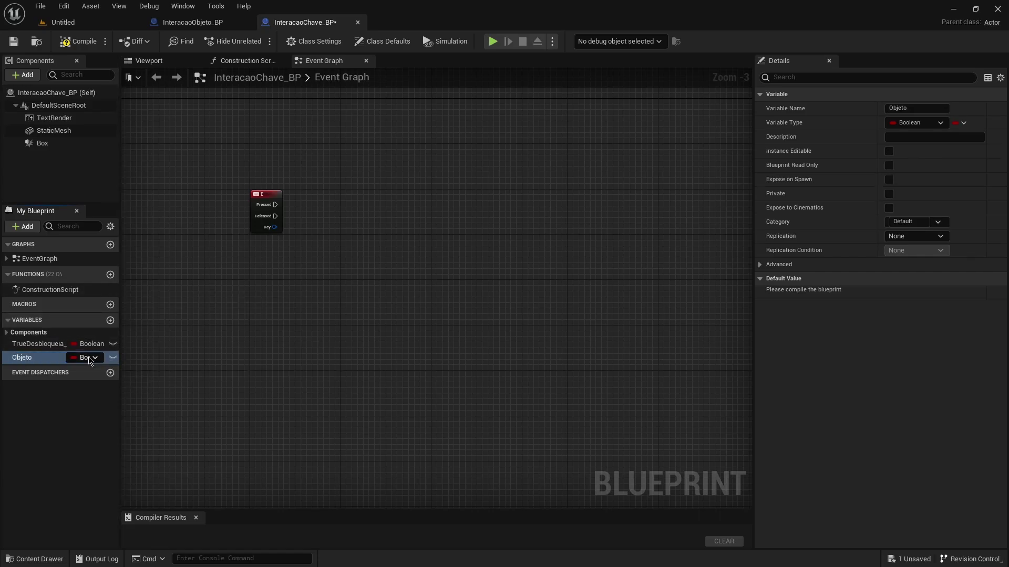
left_click(93, 361)
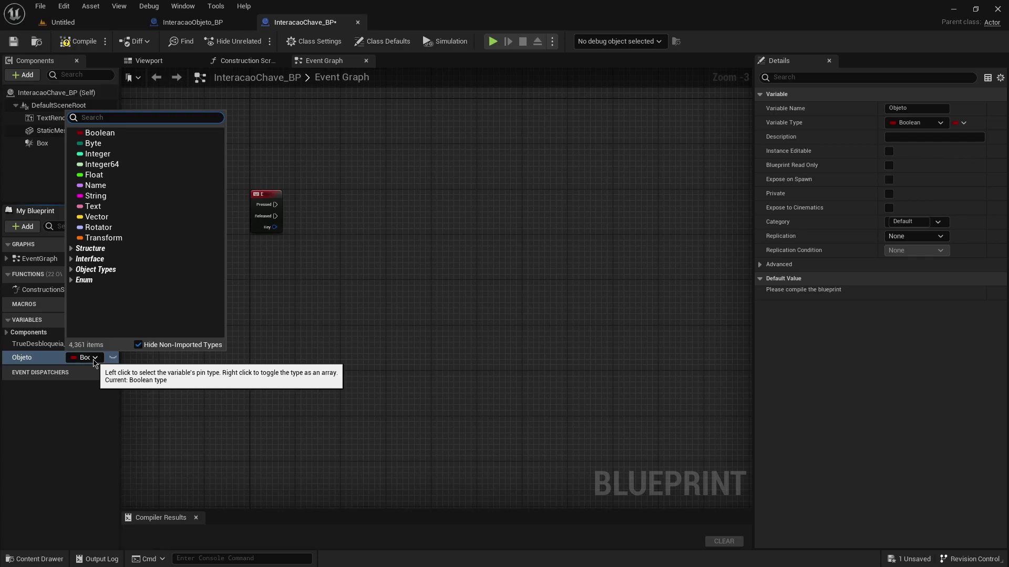
type("intera")
mouse_move(139, 272)
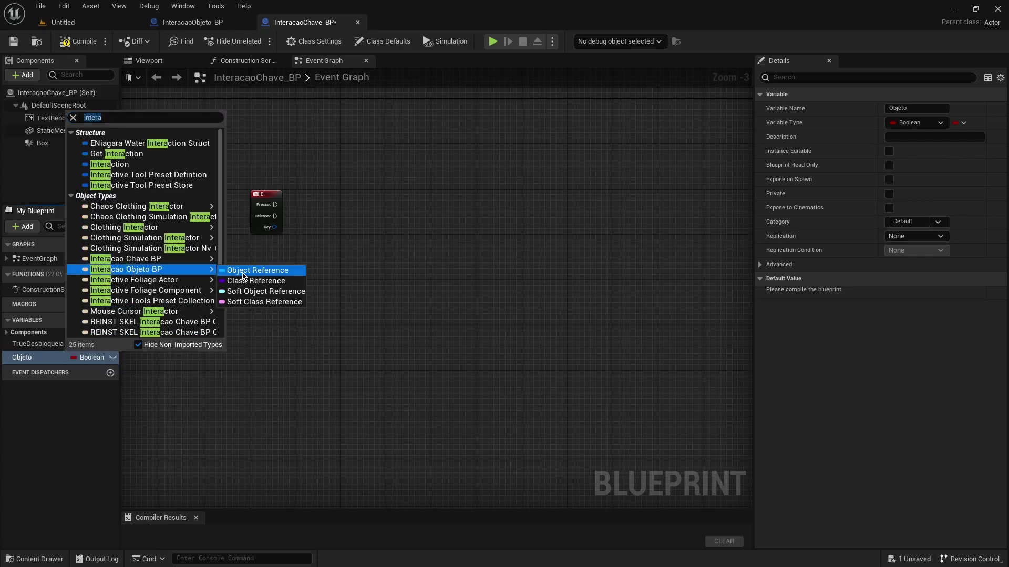
left_click(273, 270)
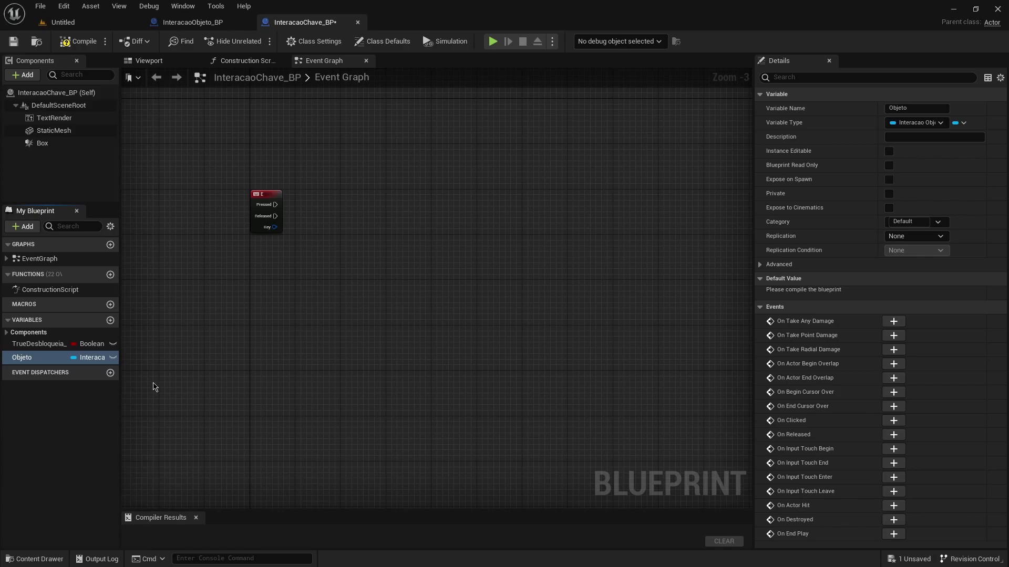
left_click(113, 357)
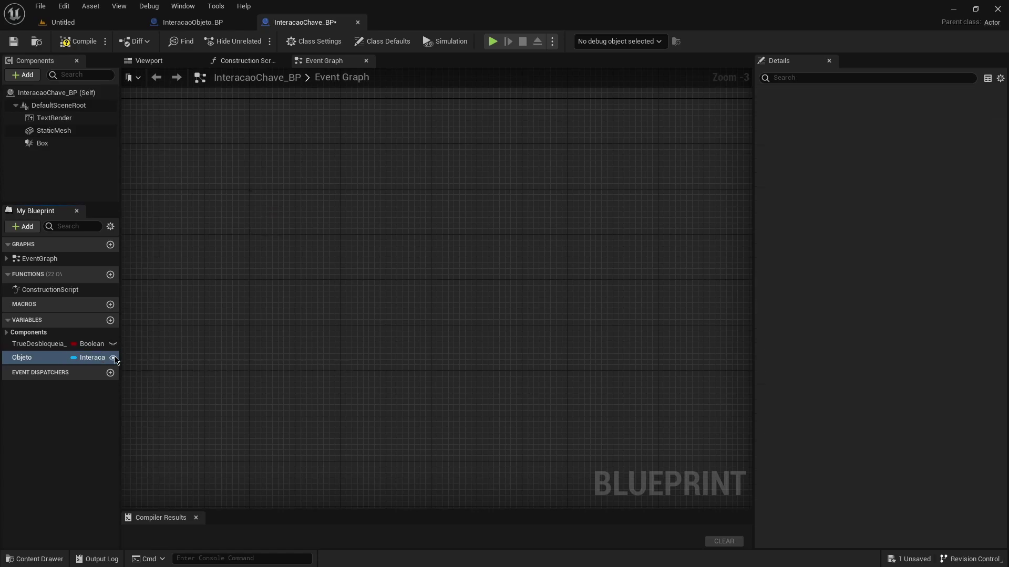
left_click(113, 344)
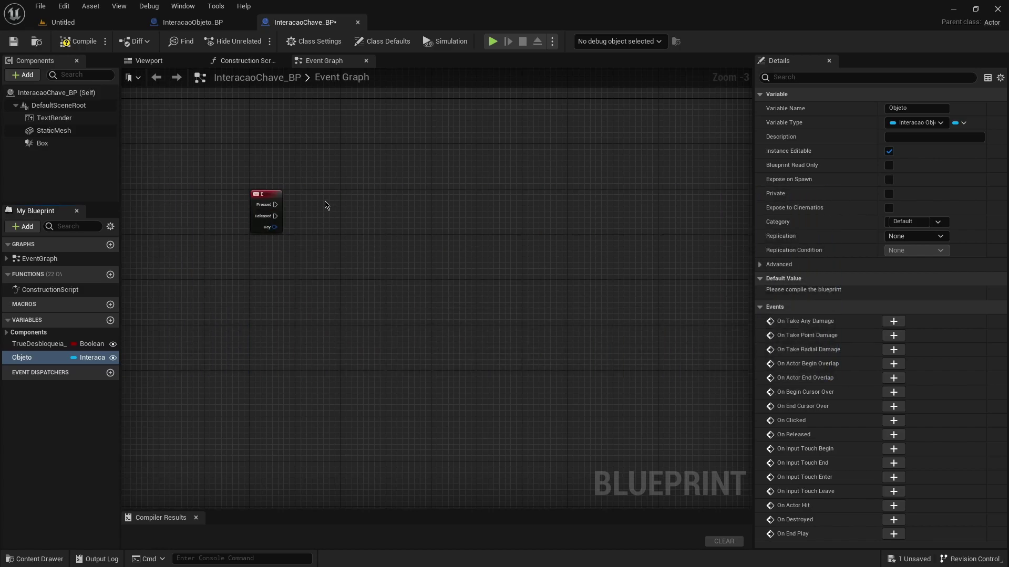
scroll(288, 178, "up", 2)
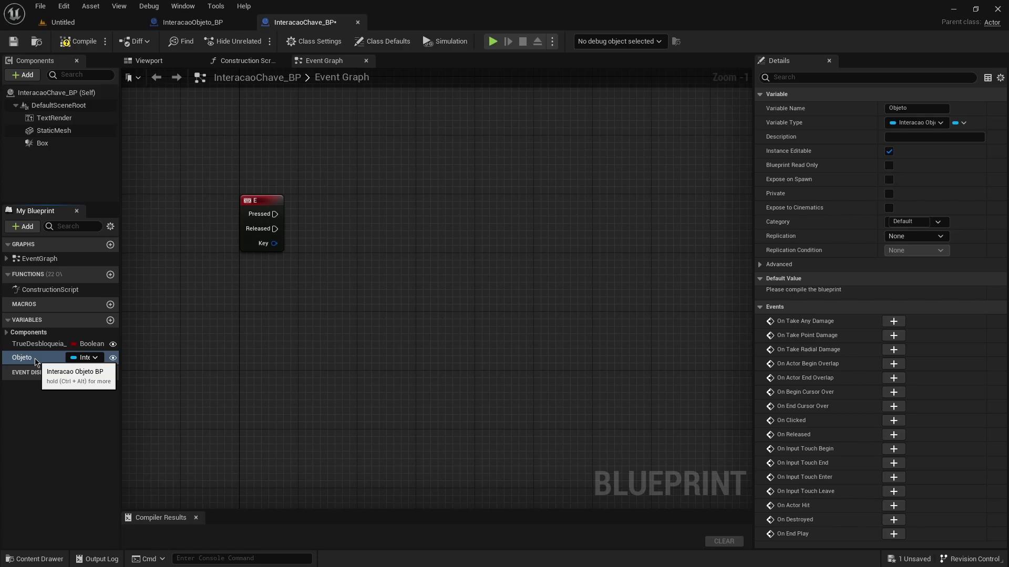
On E Pressed, check Is Valid on the Objeto getter and branch on the result
left_click_drag(36, 362, 337, 266)
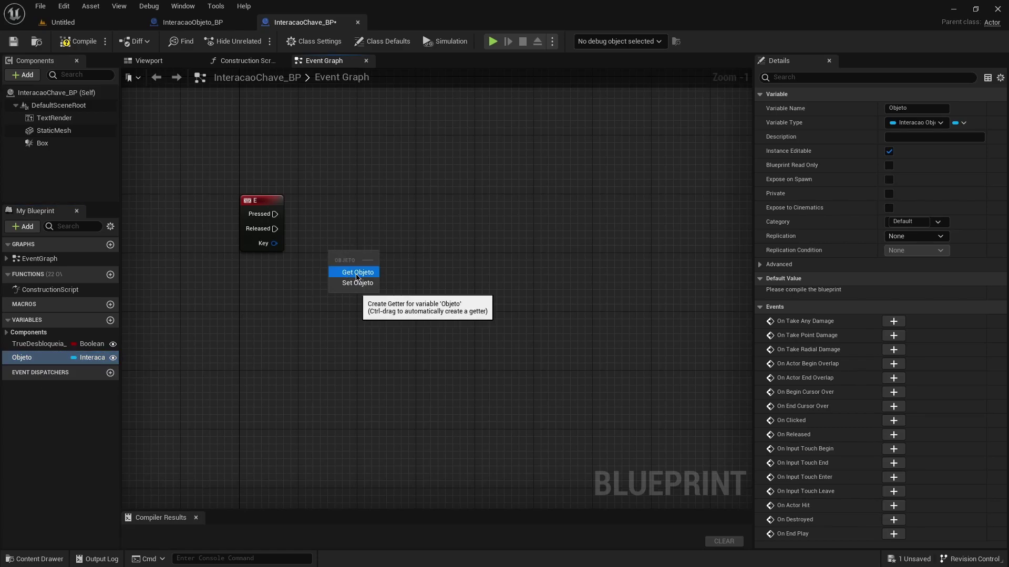
left_click(351, 272)
left_click_drag(378, 255, 434, 253)
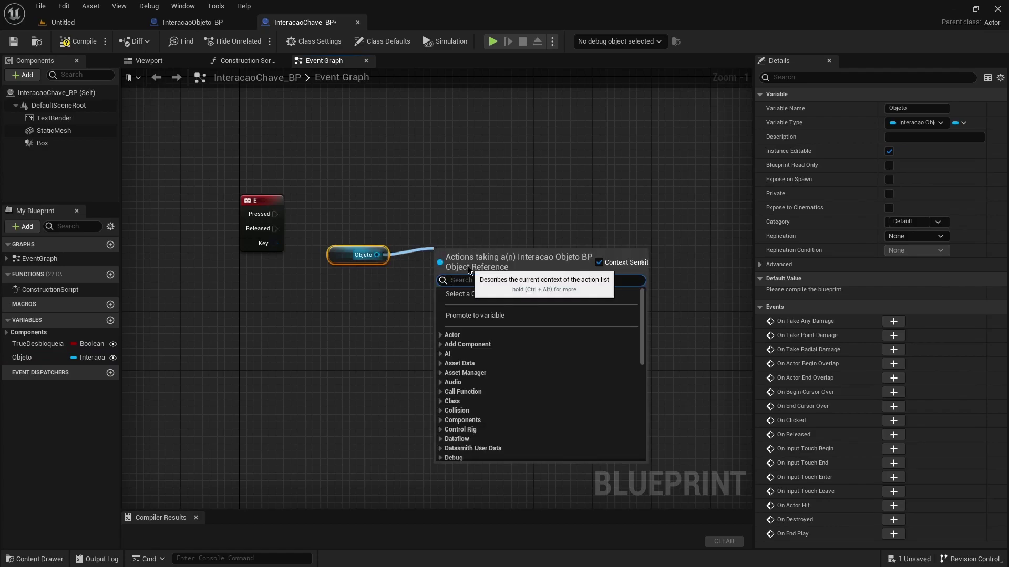
type("isva")
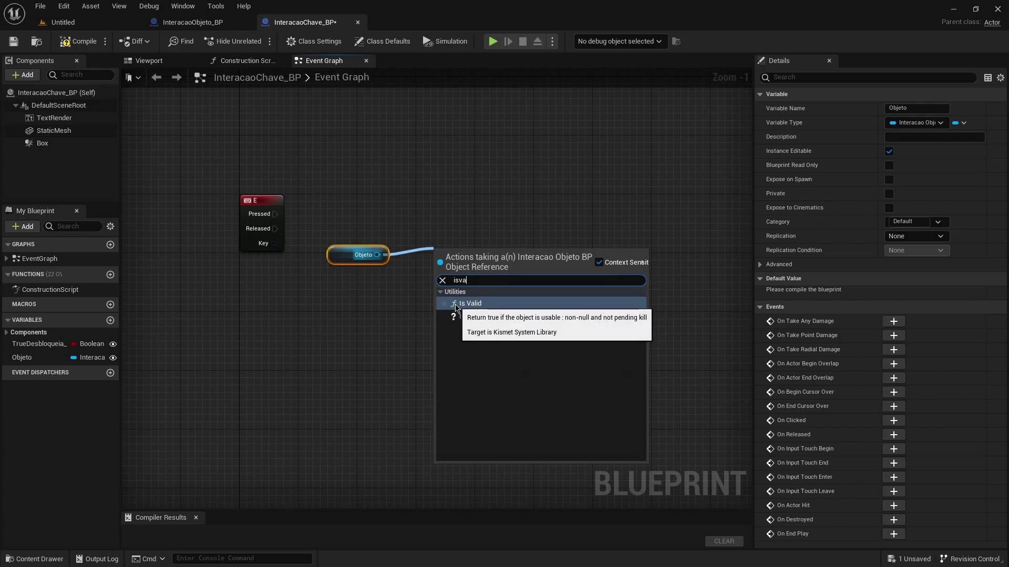
left_click(456, 305)
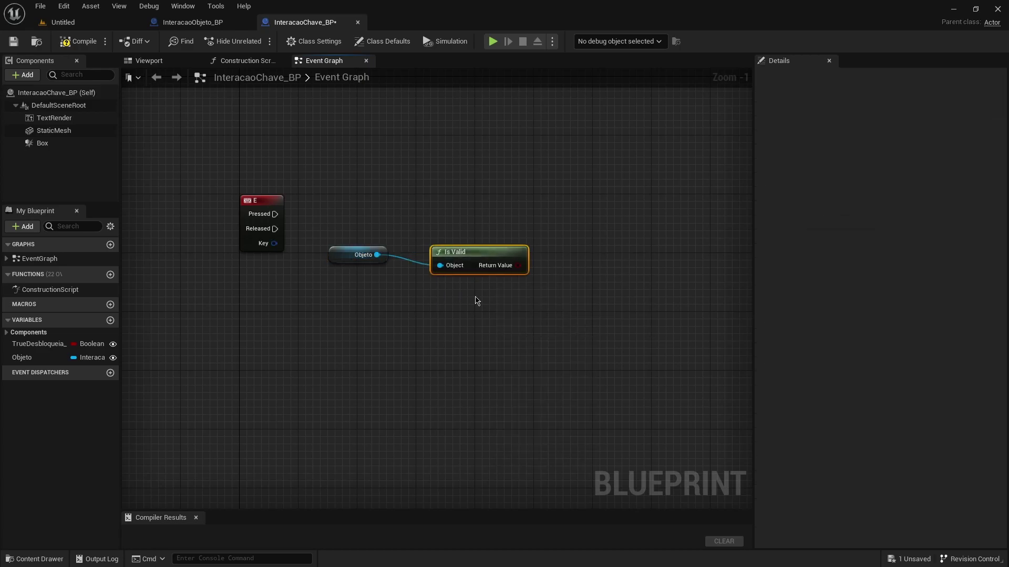
scroll(380, 292, "down", 3)
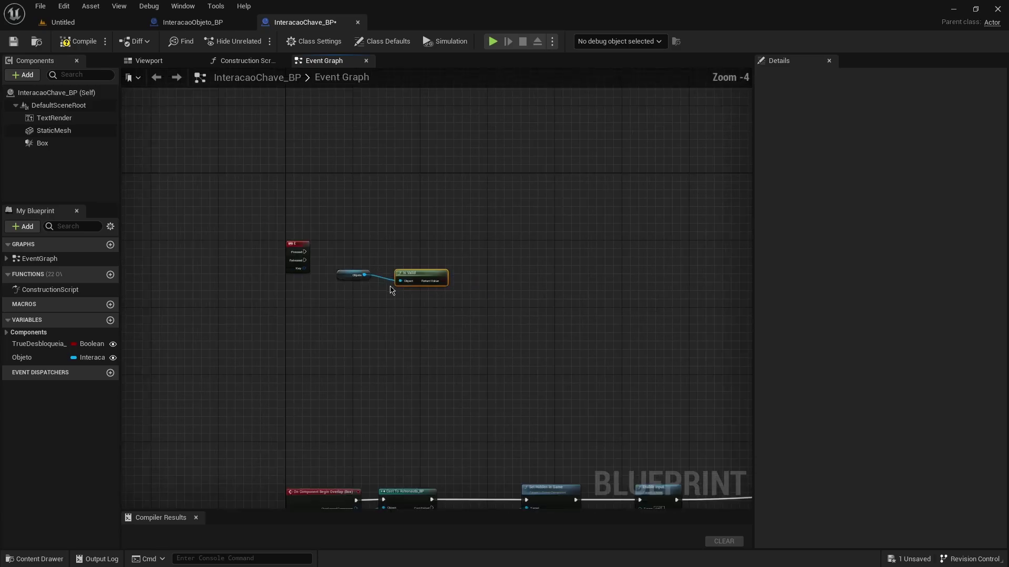
scroll(426, 270, "up", 2)
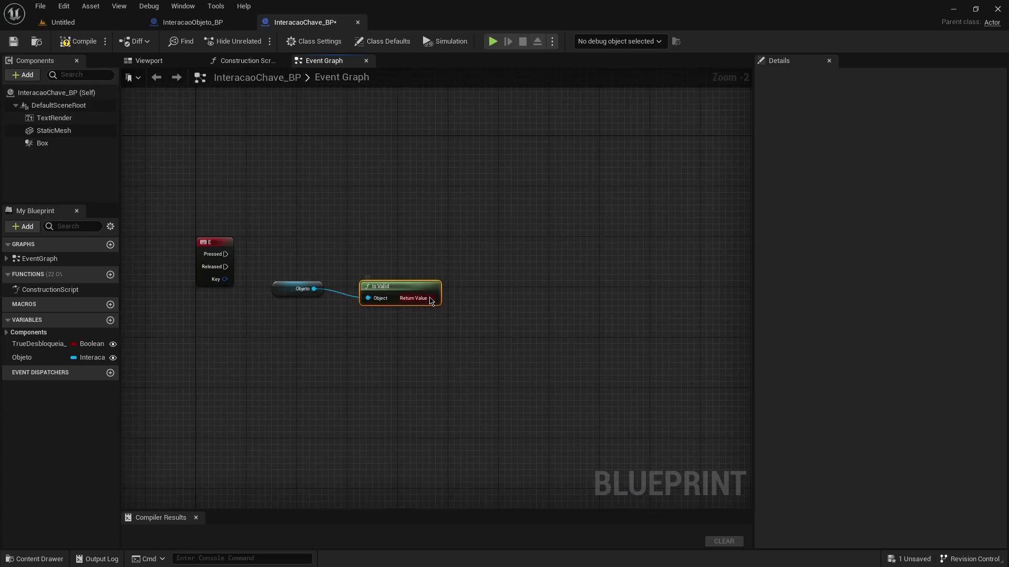
left_click_drag(433, 298, 467, 280)
type("branch")
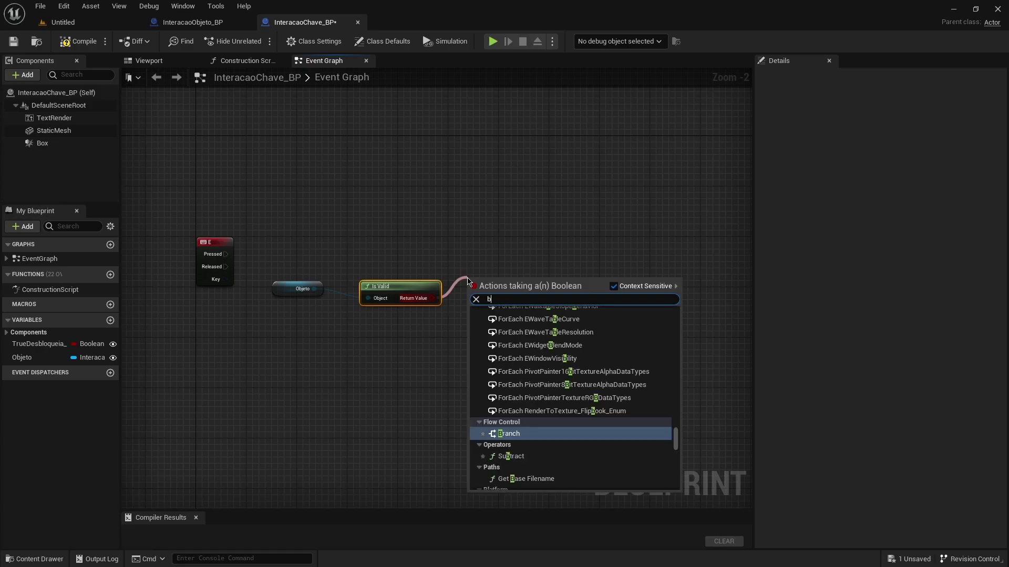
key("Return")
mouse_move(226, 254)
left_mouse_down()
mouse_move(468, 292)
mouse_move(485, 243)
left_mouse_up()
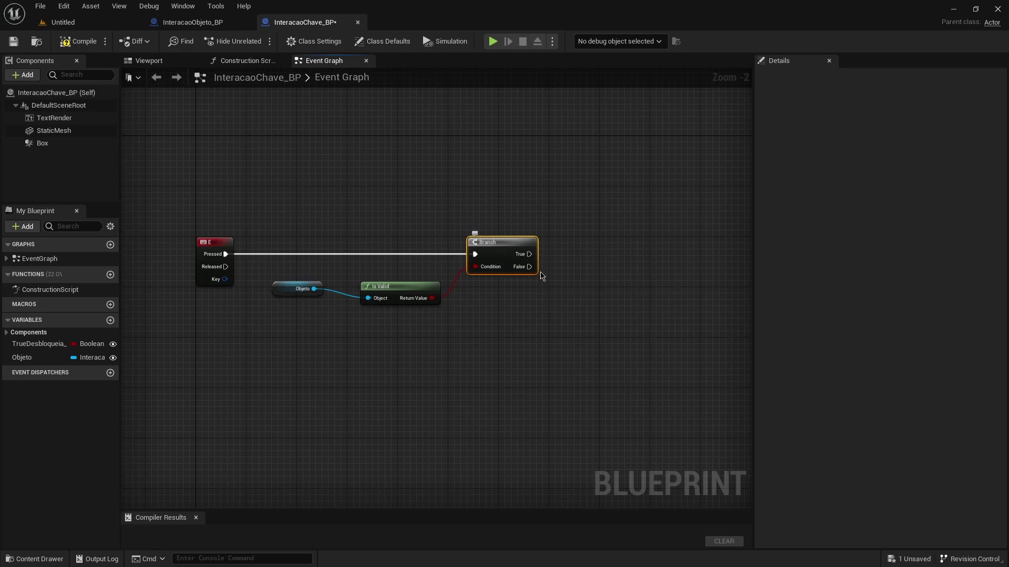
Add a second Branch driven by a TrueDesbloqueia_FalseAtiva getter
scroll(464, 280, "up", 2)
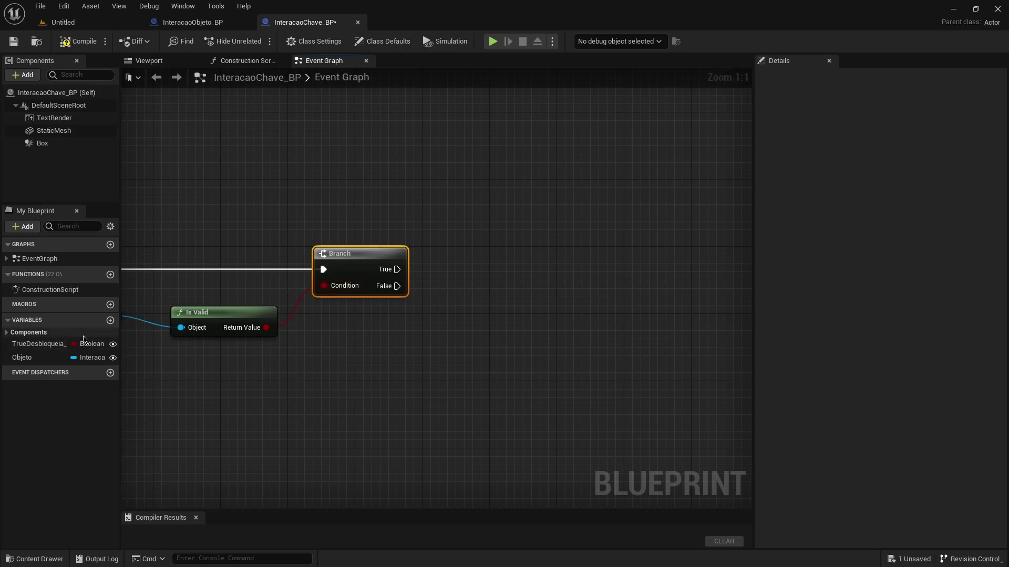
left_click_drag(40, 344, 472, 292)
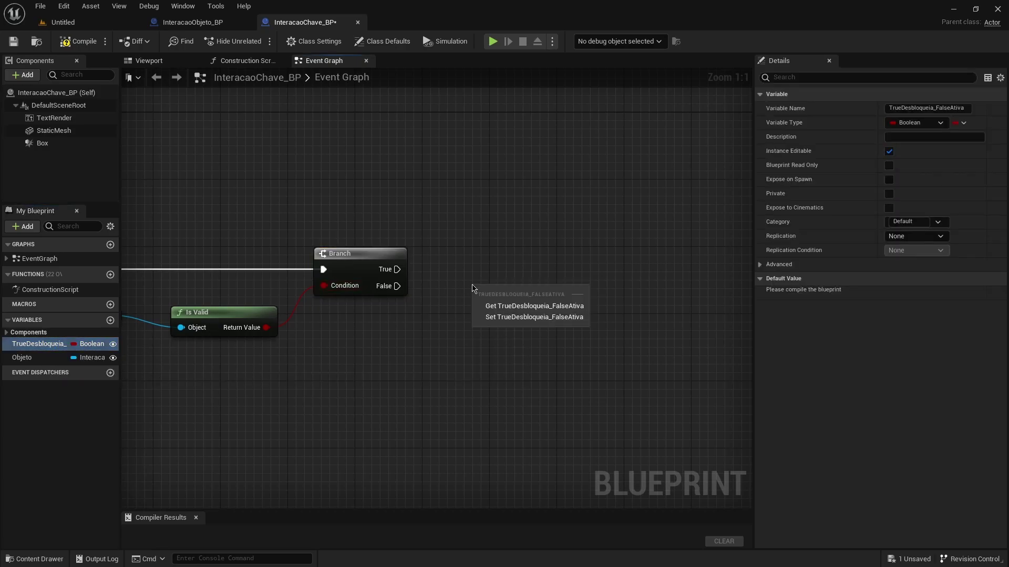
left_click(550, 308)
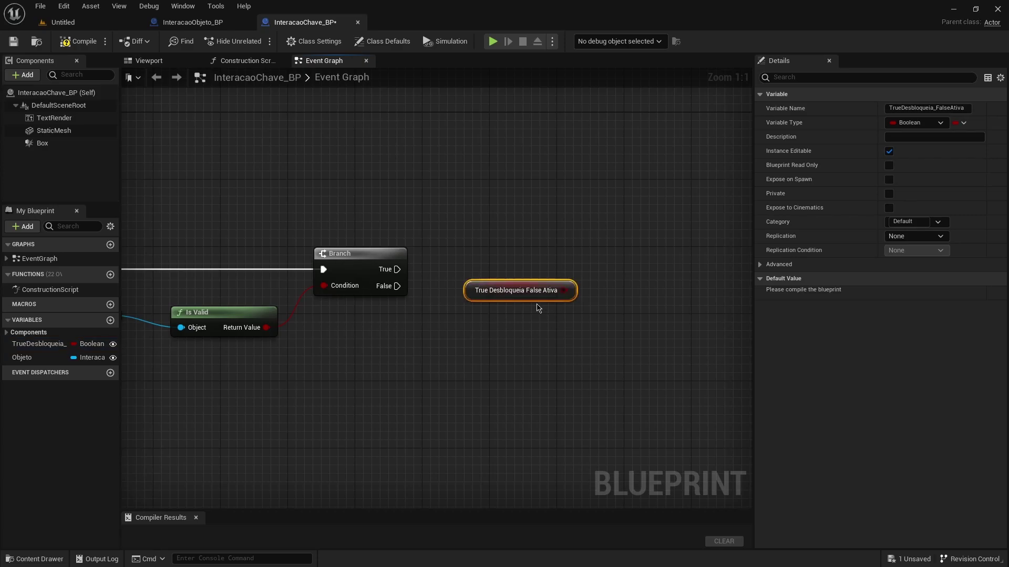
left_click_drag(563, 290, 616, 274)
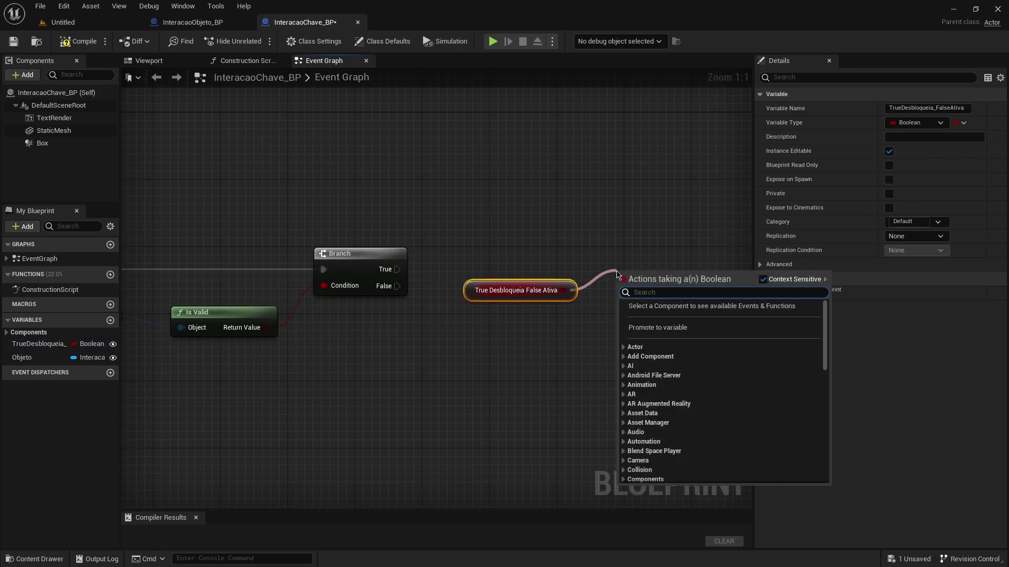
type("branch")
key("Return")
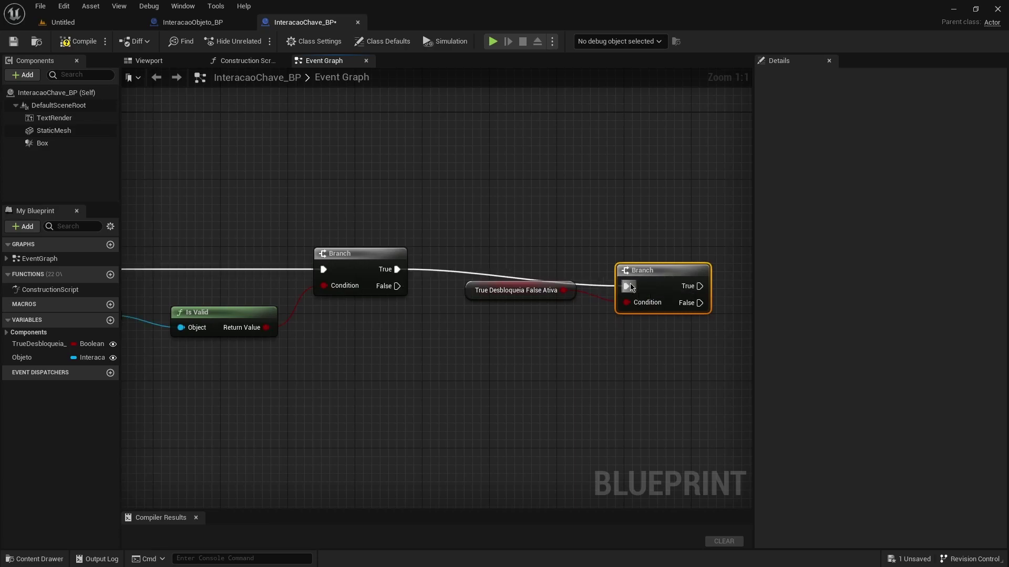
Add a Set Bloqueado? node on Objeto, run from the second Branch's True output, value unchecked
scroll(570, 259, "down", 5)
scroll(570, 259, "up", 4)
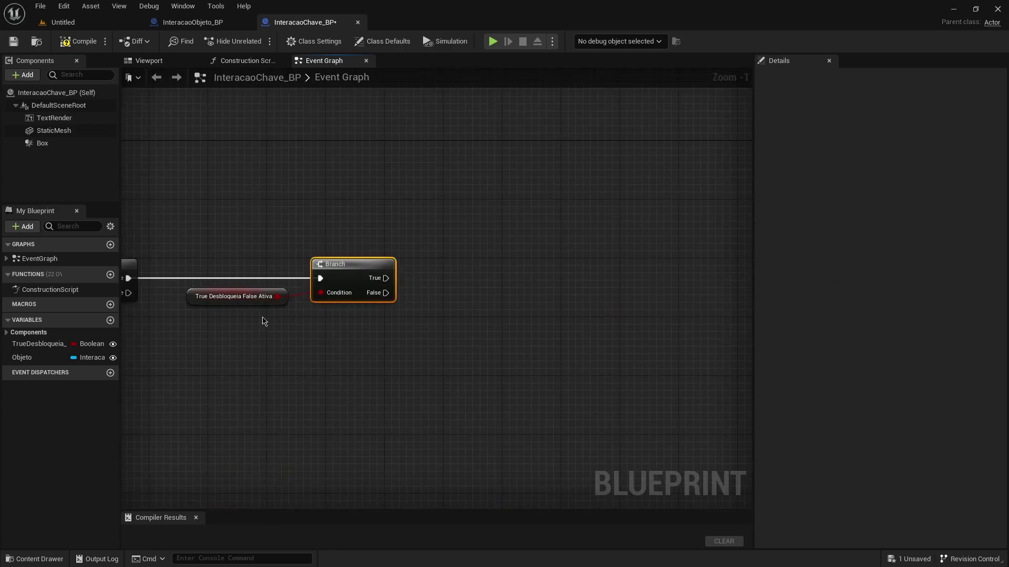
left_click_drag(21, 357, 455, 279)
left_click(483, 298)
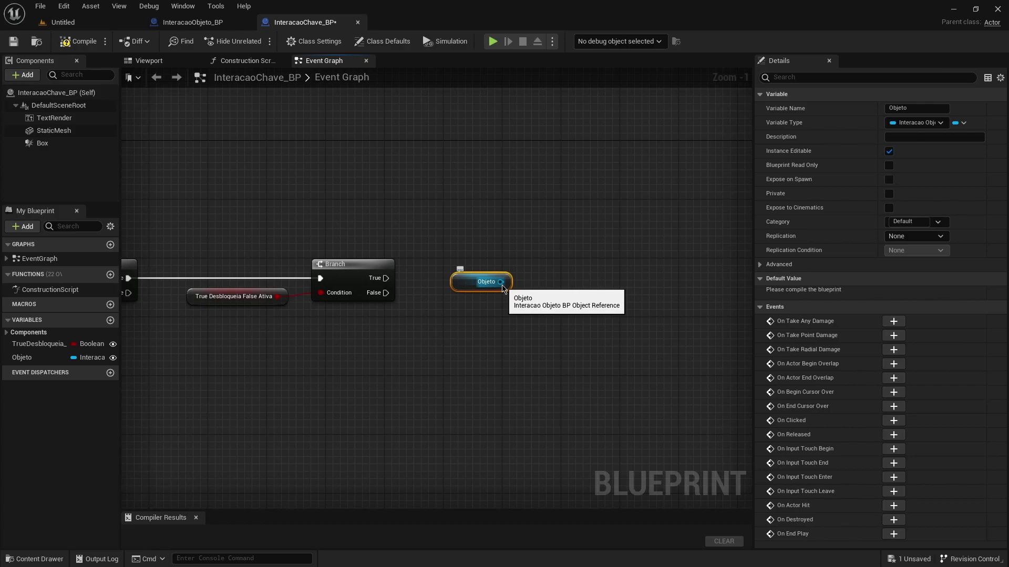
left_click_drag(501, 282, 532, 272)
type("set blo")
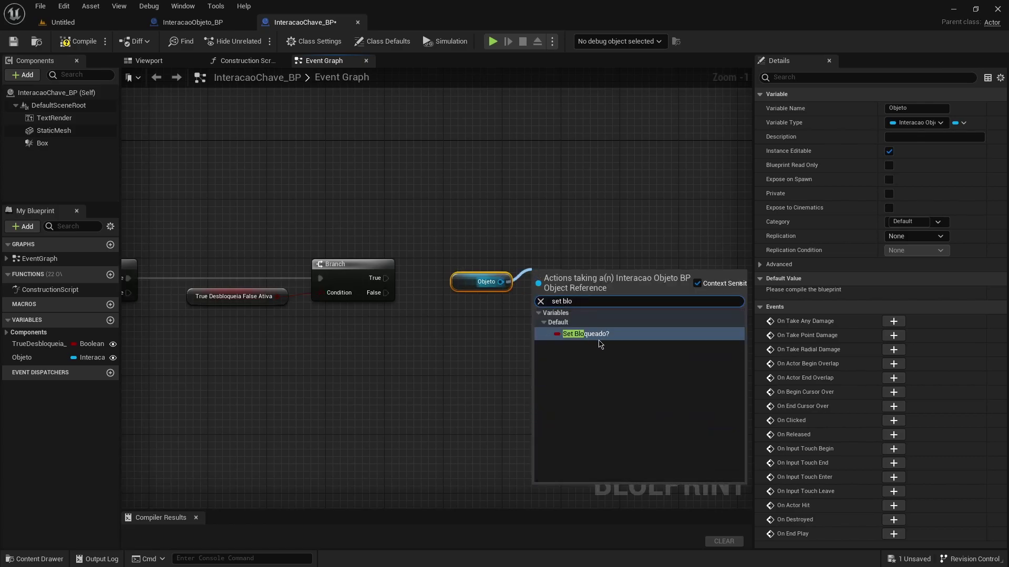
left_click(599, 335)
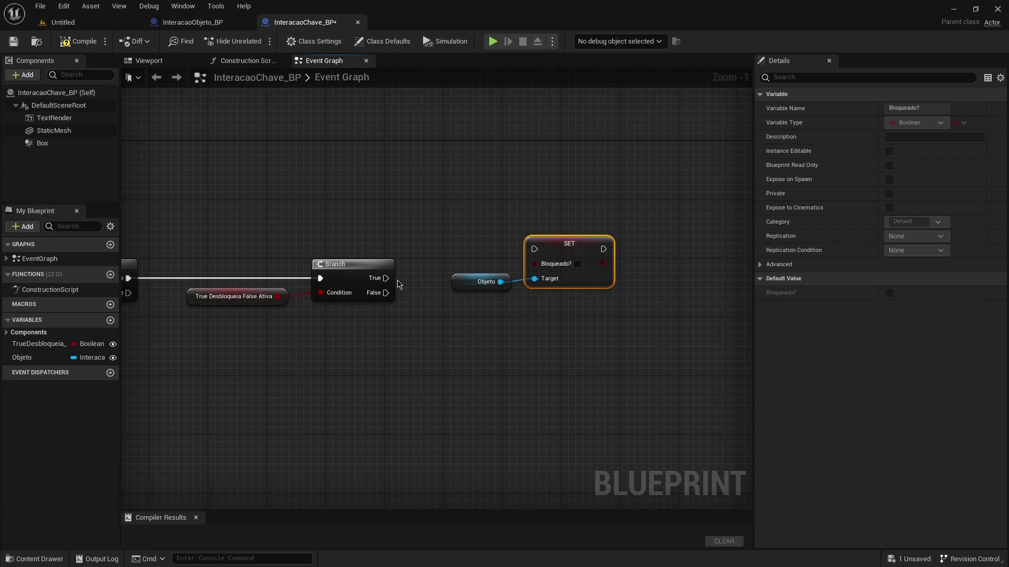
left_click_drag(386, 277, 534, 249)
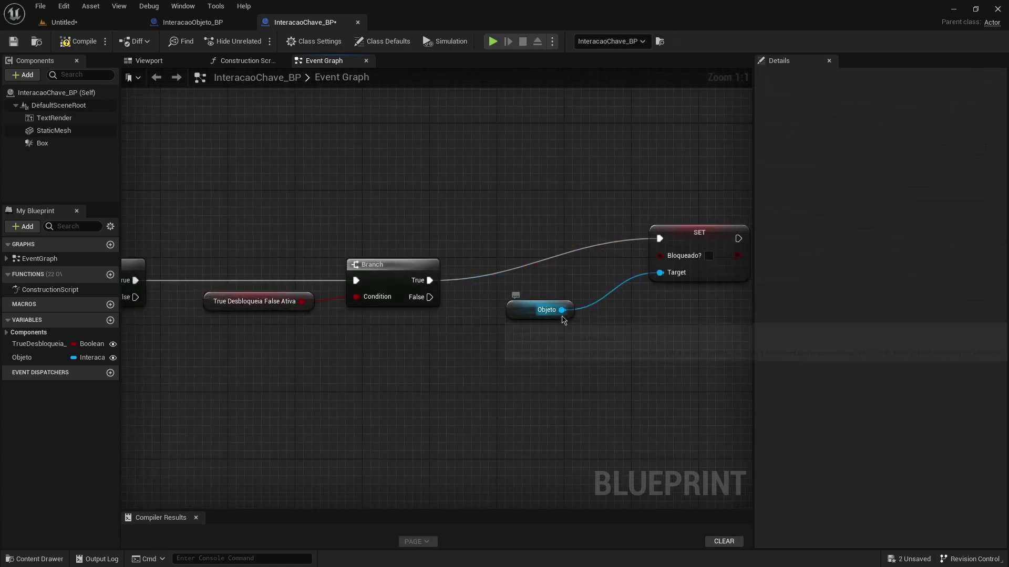
Read Objeto's Bloqueado? and chain a new Branch on it after the previous True
left_click_drag(561, 310, 592, 280)
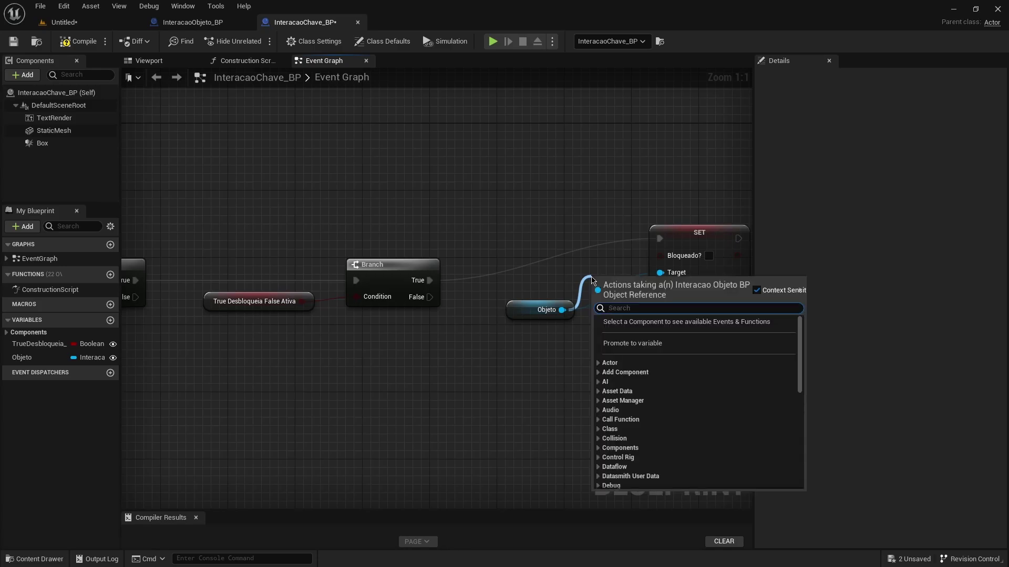
type("get bloqueado")
key("Return")
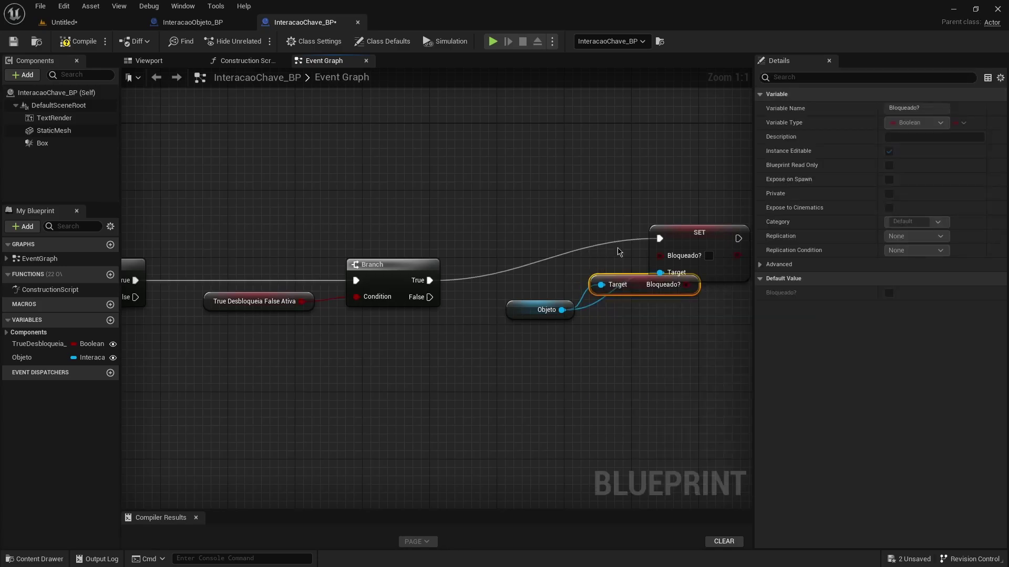
right_click_drag(591, 277, 499, 277)
left_click_drag(607, 232, 699, 238)
mouse_move(555, 275)
left_mouse_down()
mouse_move(522, 267)
mouse_move(563, 227)
left_mouse_up()
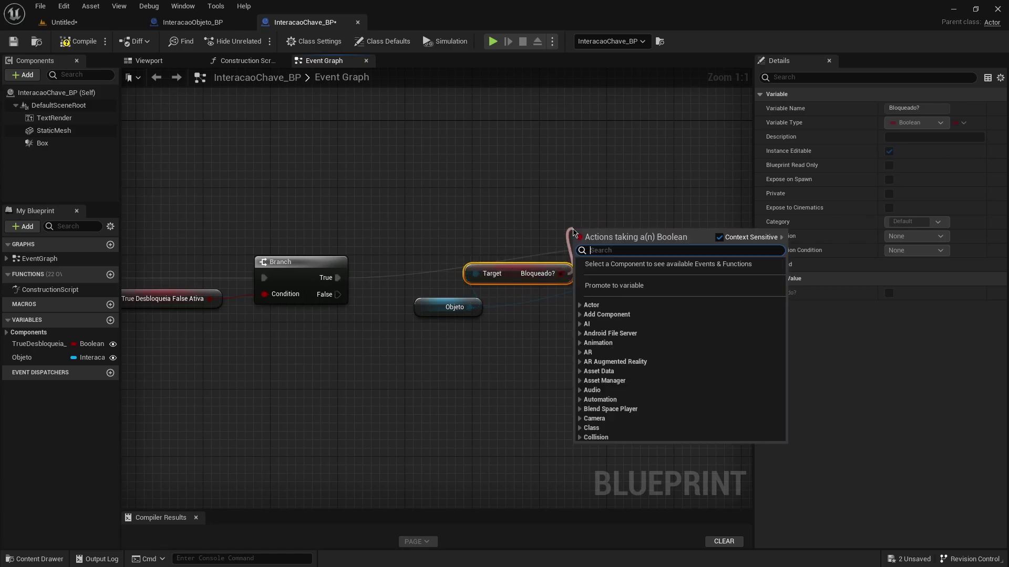
left_click(583, 315)
mouse_move(337, 277)
left_mouse_down()
mouse_move(412, 257)
mouse_move(575, 244)
mouse_move(607, 182)
left_mouse_up()
Move the SET Bloqueado? node beside the new Branch and run it on True
scroll(628, 228, "down", 2)
scroll(628, 229, "up", 2)
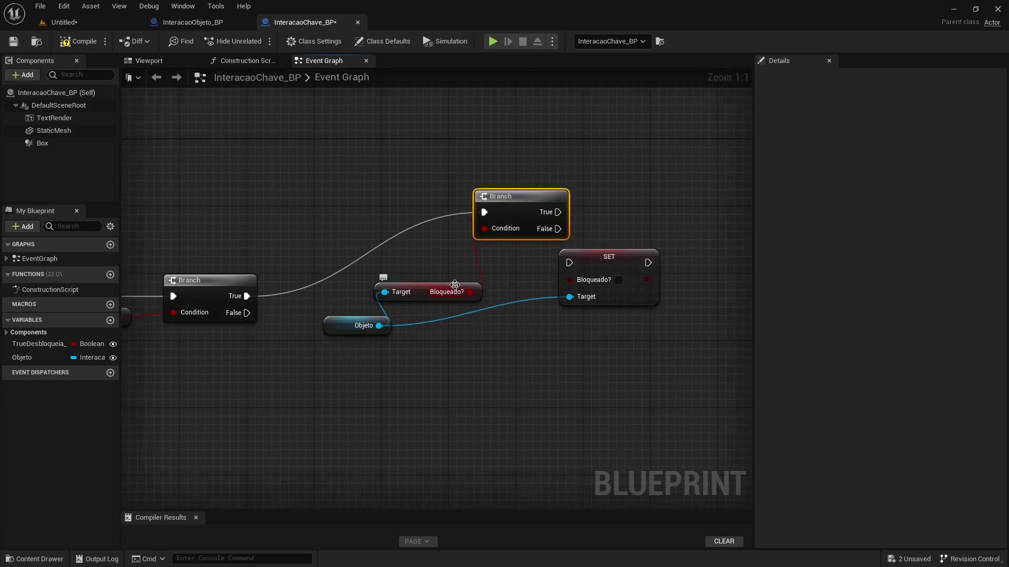
left_click(602, 258)
left_click_drag(603, 259, 654, 200)
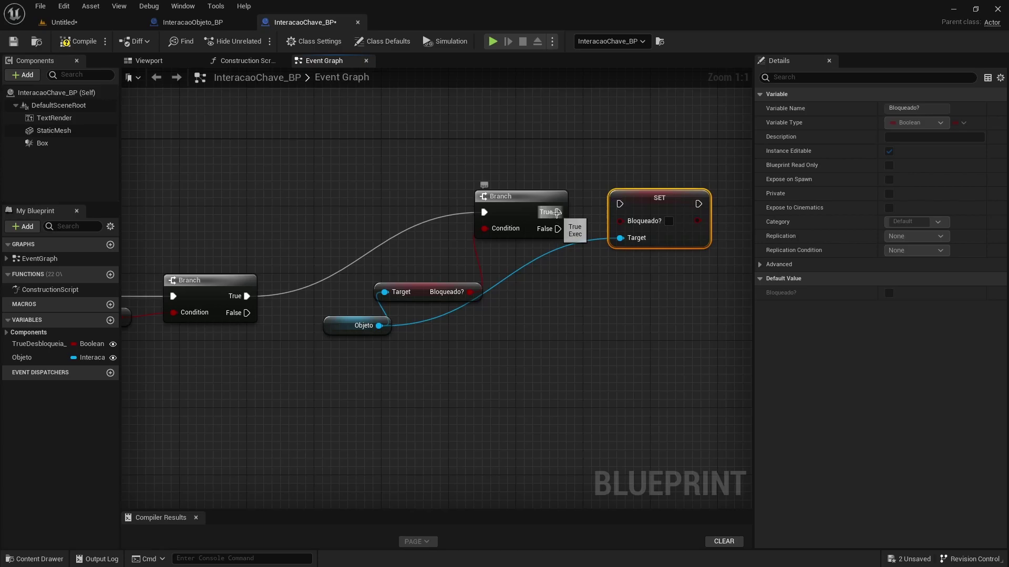
left_click_drag(558, 212, 620, 205)
Duplicate the SET with Bloqueado? checked, run it on False targeting Objeto, and tidy the nodes
key("ctrl+c")
key("ctrl+v")
left_click_drag(660, 288, 659, 263)
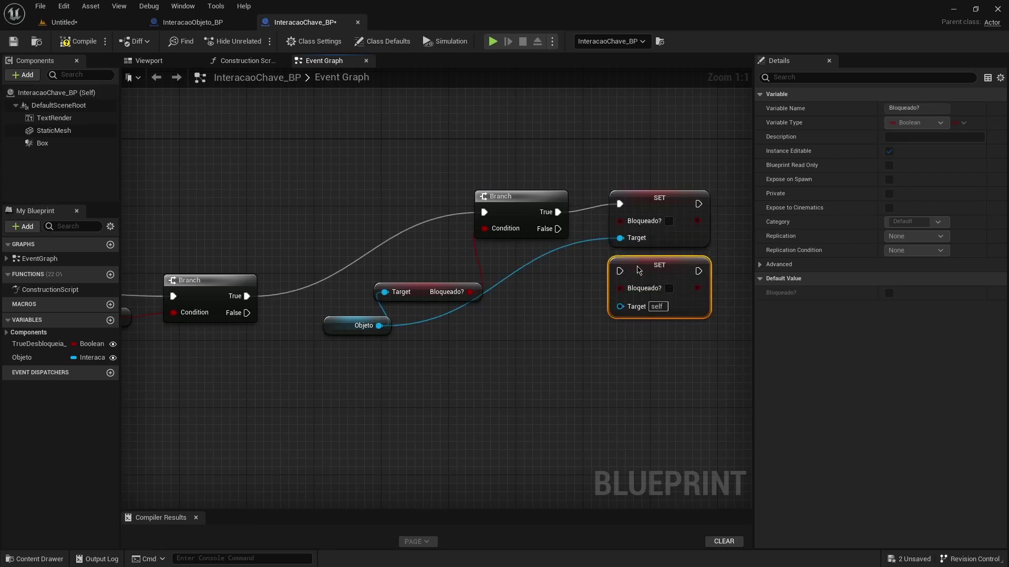
left_click_drag(557, 229, 619, 271)
left_click(668, 288)
left_click_drag(378, 325, 620, 306)
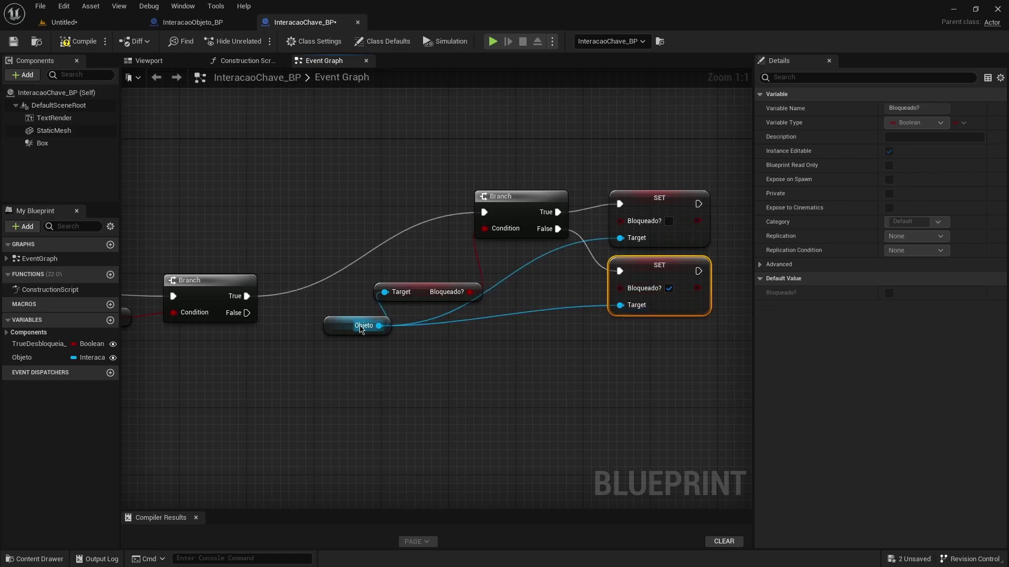
left_click_drag(362, 326, 329, 318)
left_click_drag(513, 205, 537, 220)
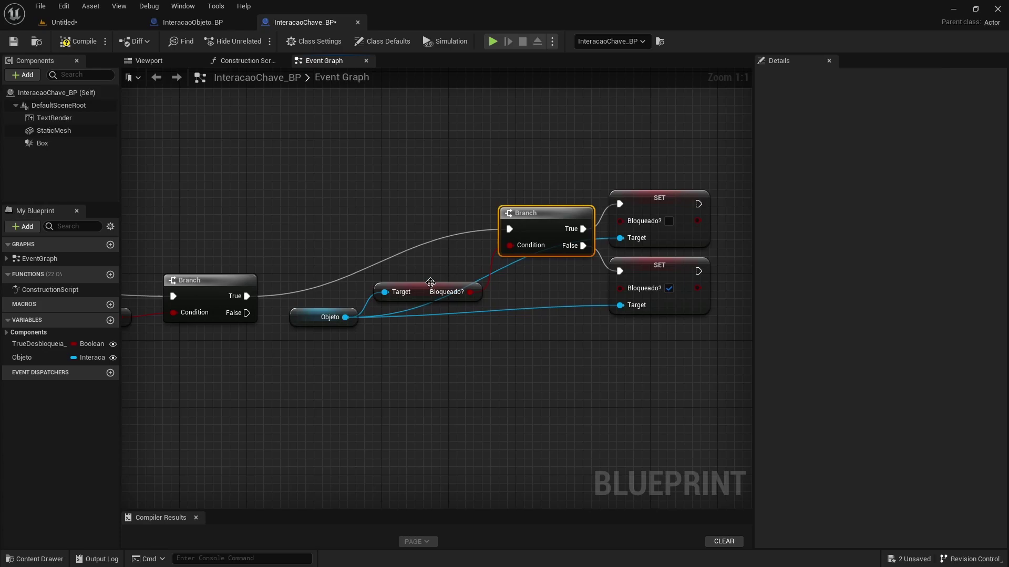
left_click_drag(412, 289, 415, 272)
Call Ativar on Objeto from the first Branch's False output, then compile and save
left_click(316, 316)
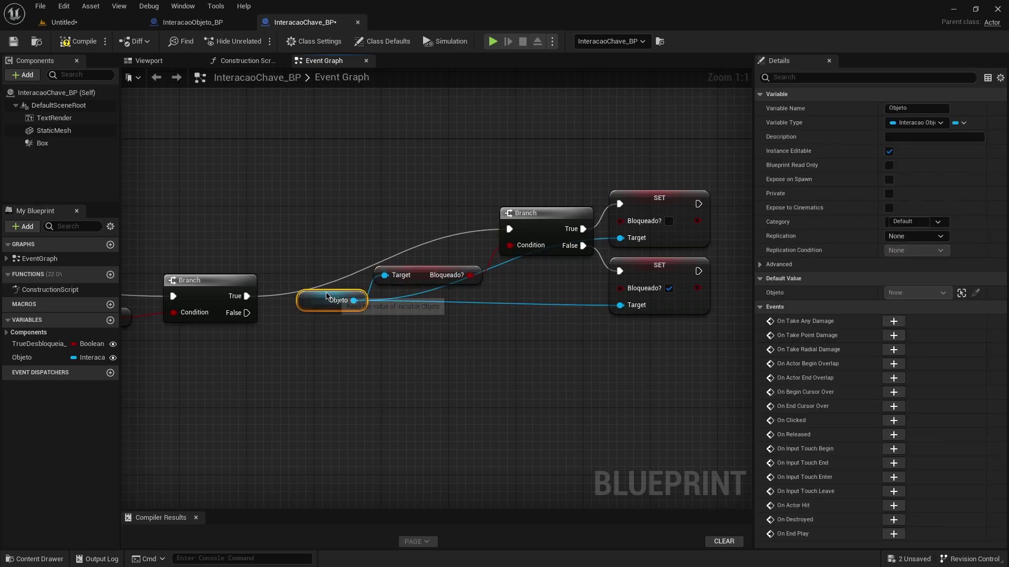
right_click_drag(210, 325, 324, 301)
left_click(169, 300)
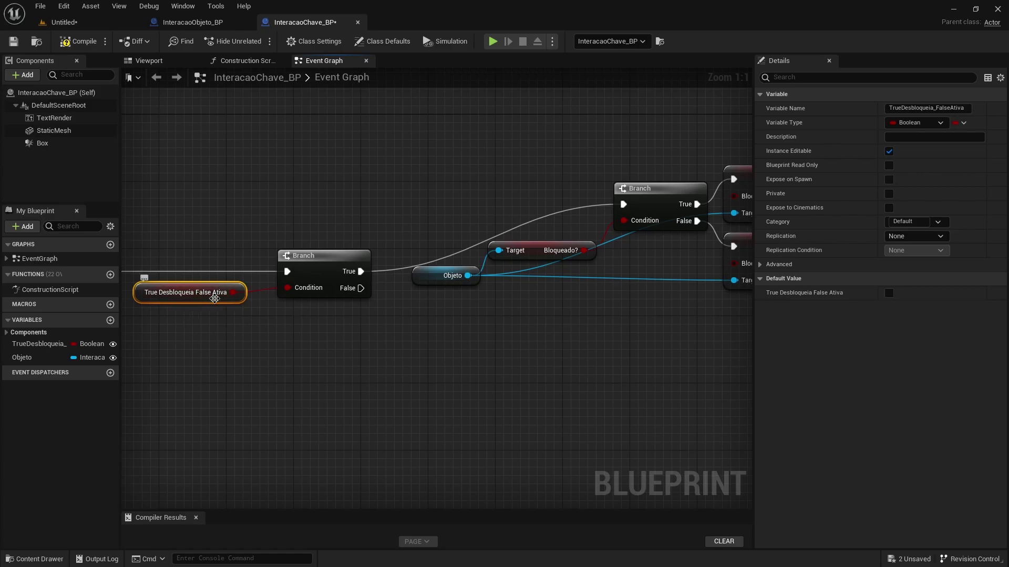
left_click(472, 300)
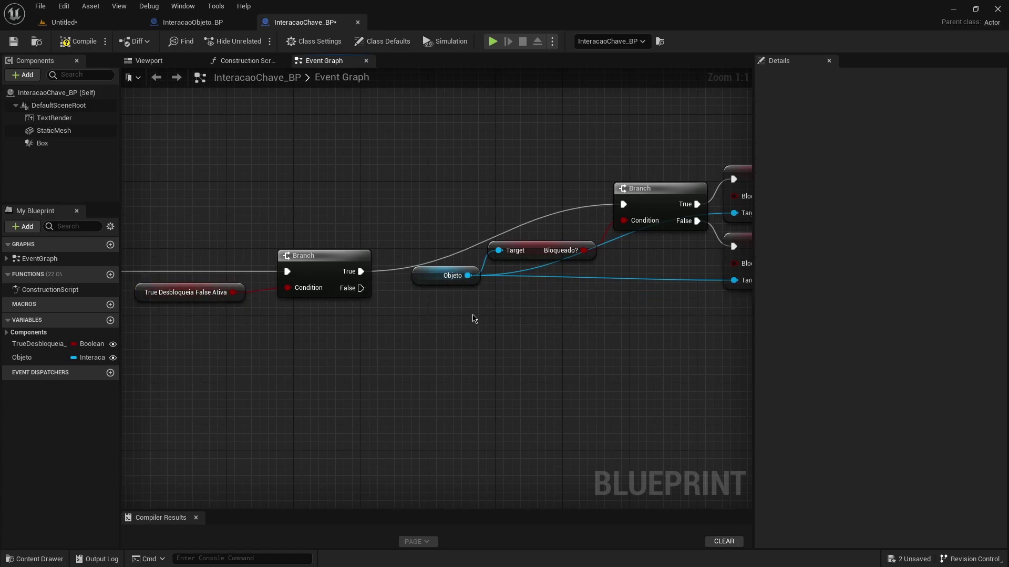
left_click_drag(466, 275, 507, 347)
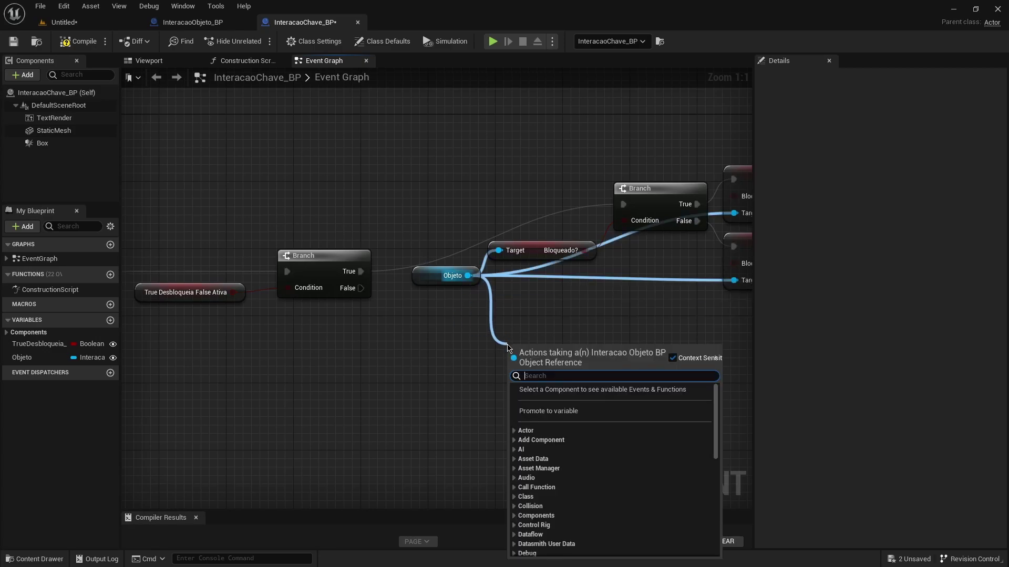
type("ativar")
key("Return")
left_click_drag(361, 287, 515, 373)
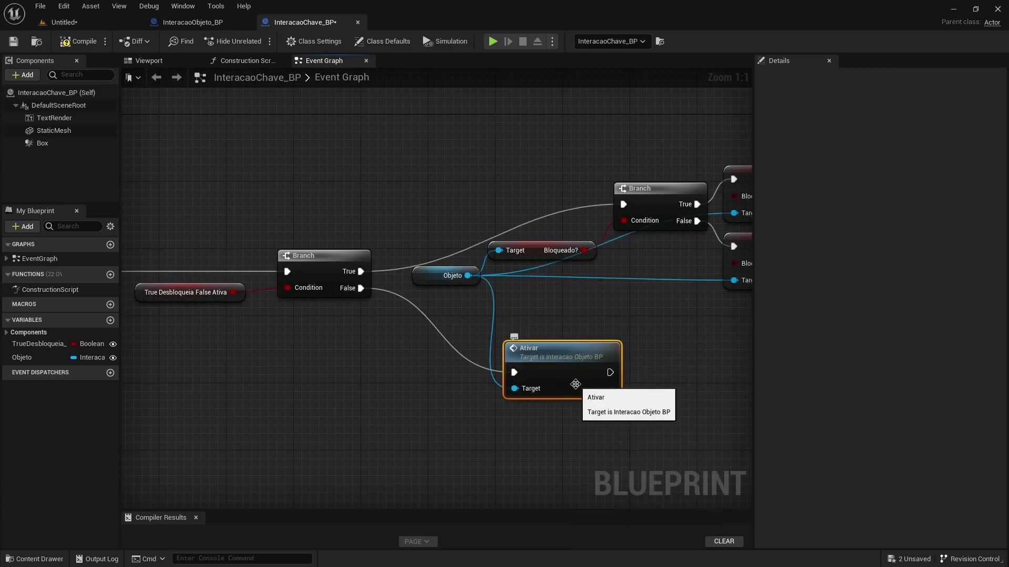
left_click(83, 45)
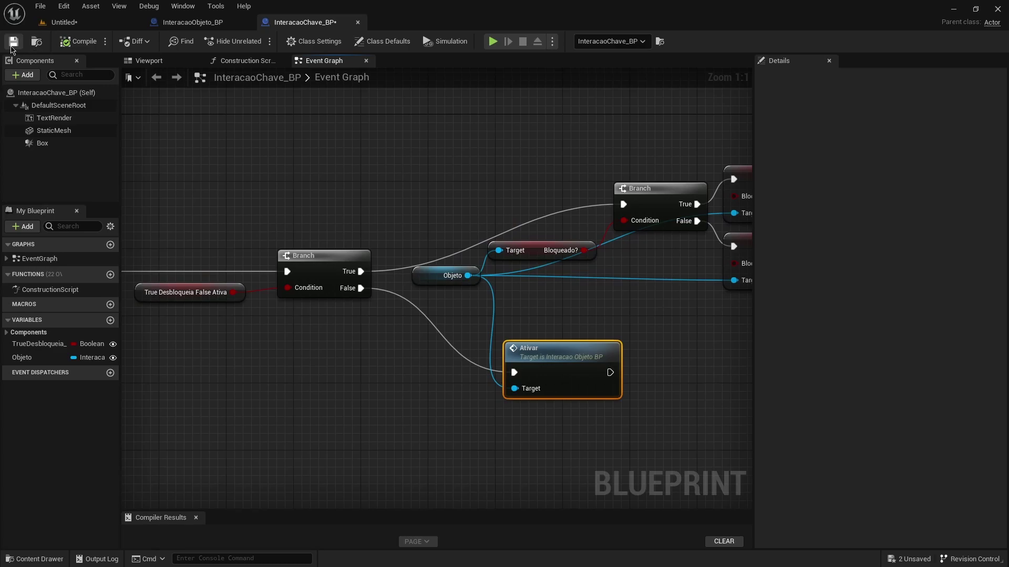
Place an InteracaoChave_BP actor in the level from the content browser
left_click(91, 24)
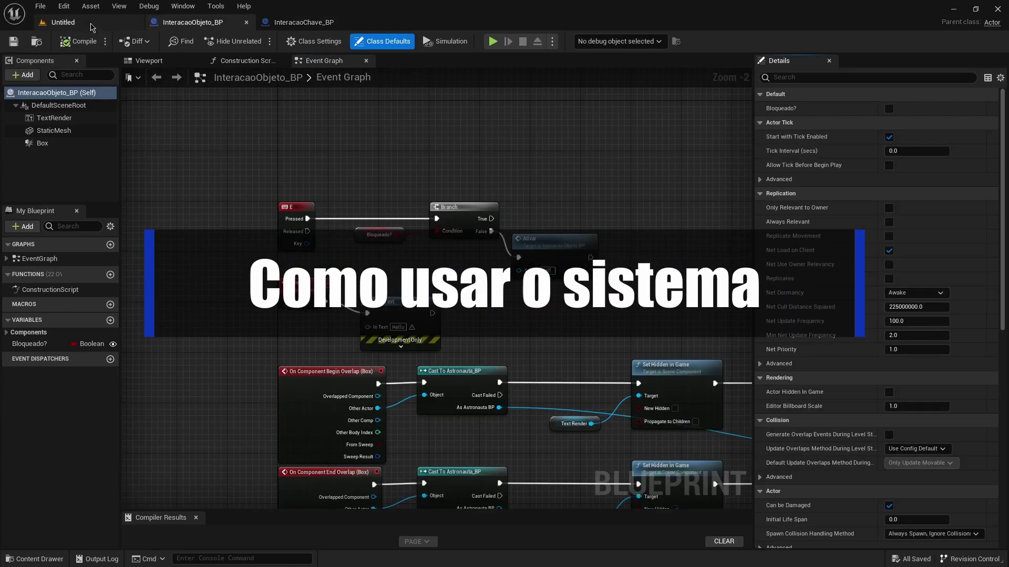
key("ctrl+space")
mouse_move(243, 399)
left_mouse_down()
mouse_move(270, 404)
mouse_move(369, 319)
mouse_move(349, 368)
left_mouse_up()
key("ctrl+space")
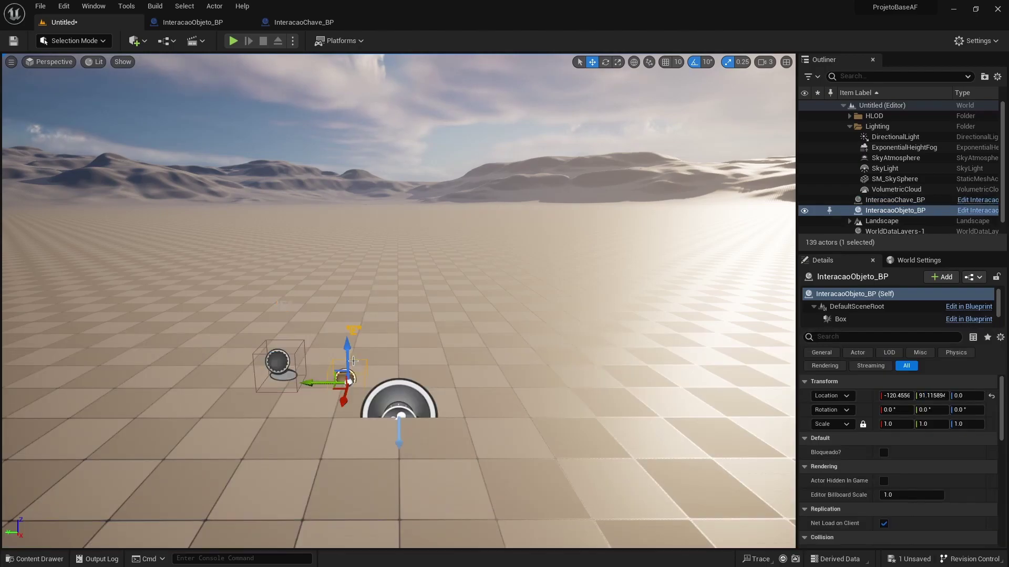
Set camera speed to 0.33, move closer to both actors, and select the InteracaoChave_BP actor
key("f")
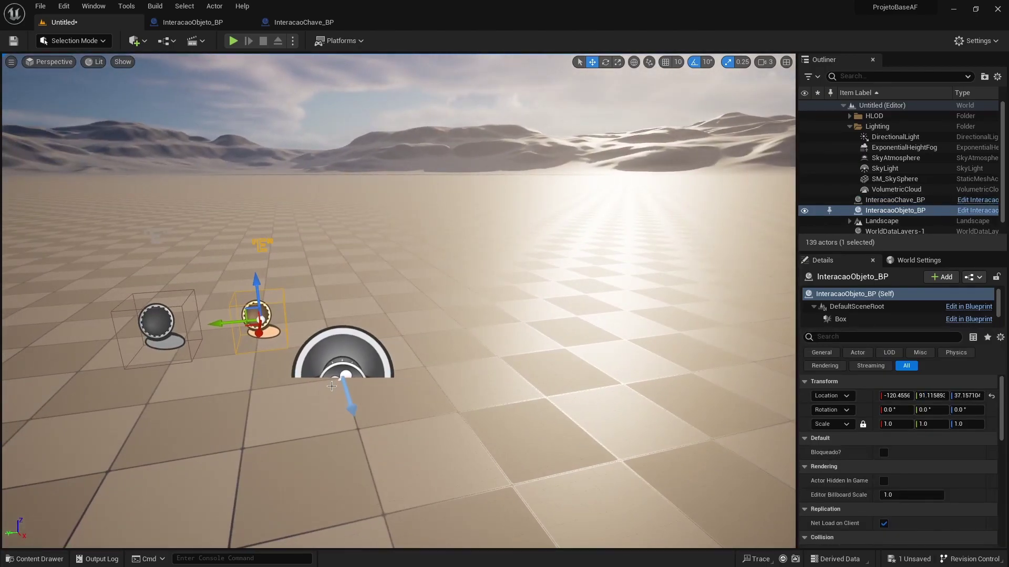
left_click(764, 61)
left_click_drag(819, 93, 788, 92)
right_click_drag(562, 367, 563, 367)
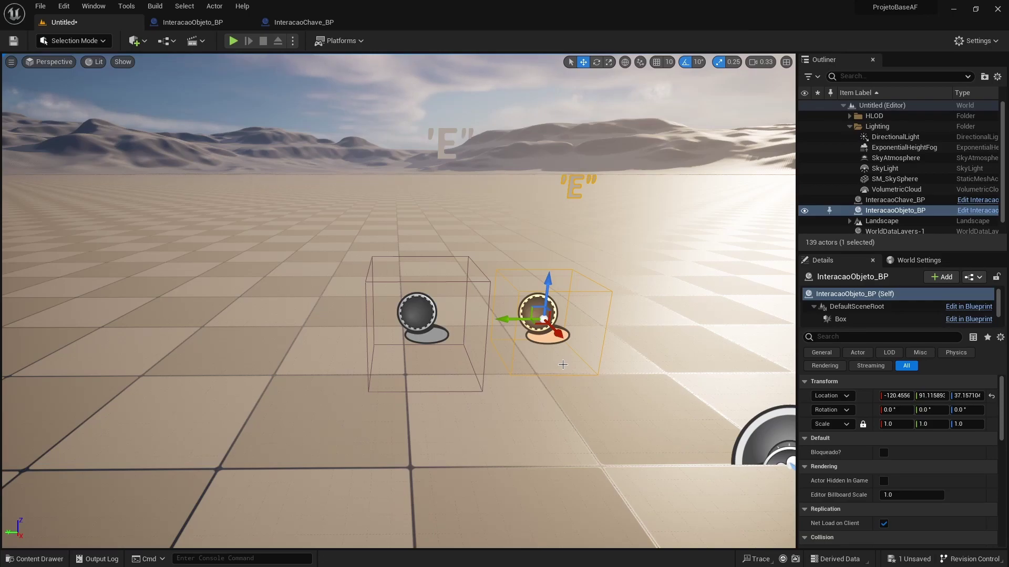
left_click(422, 314)
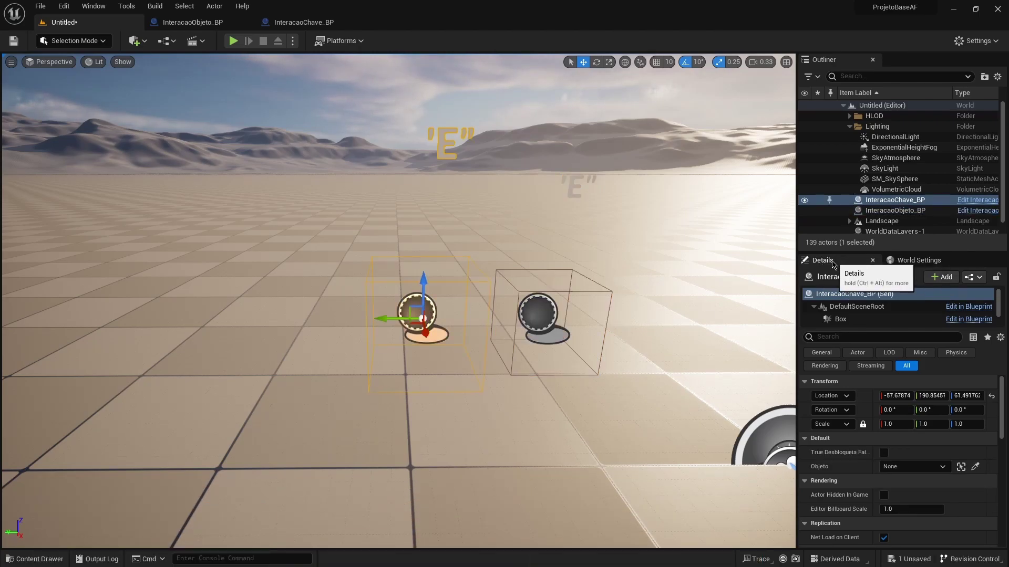
Give the key actor's StaticMesh the SM_ChamferCube mesh, scaled down to 0.165
left_click(866, 315)
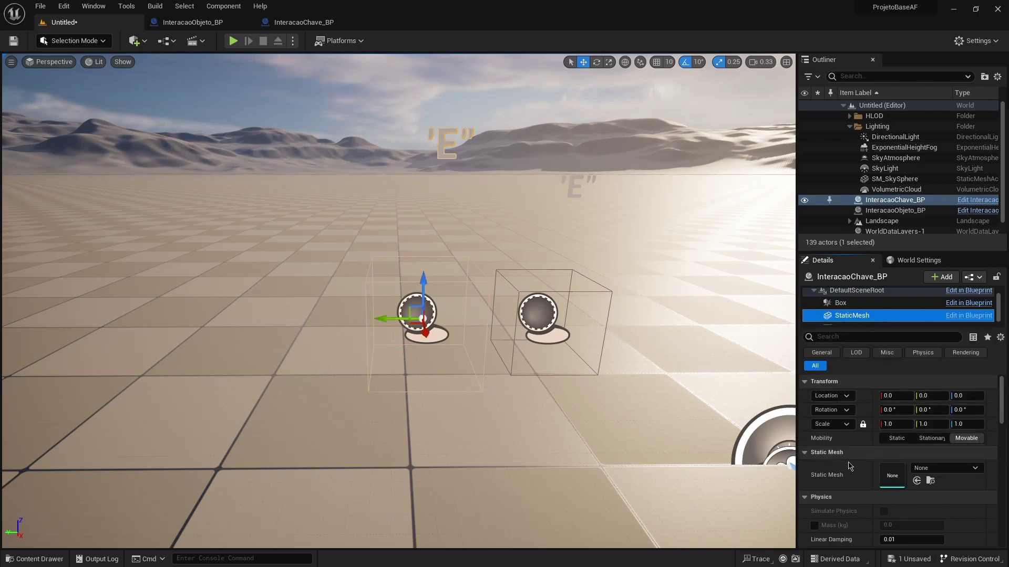
left_click(940, 470)
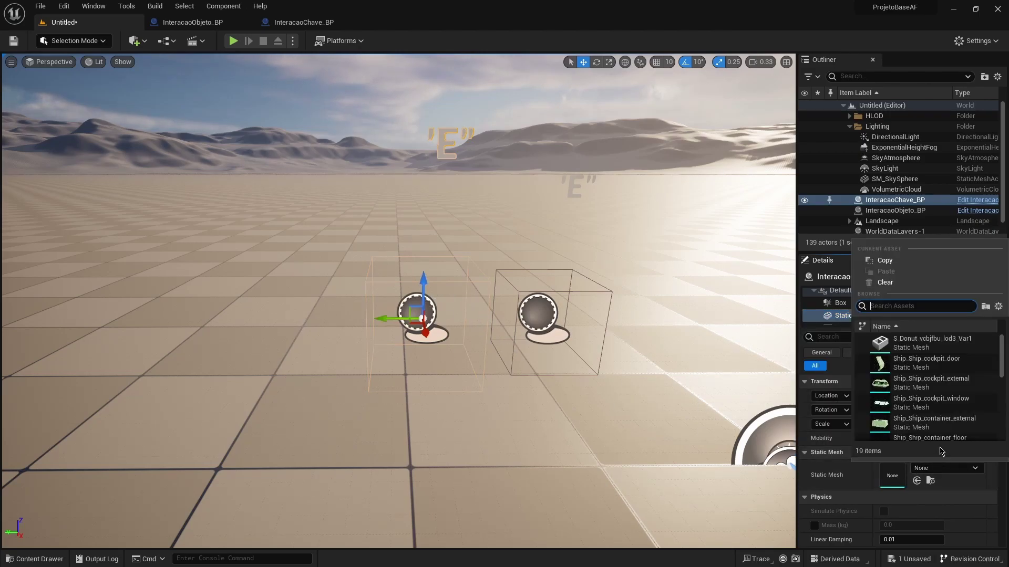
scroll(936, 401, "down", 3)
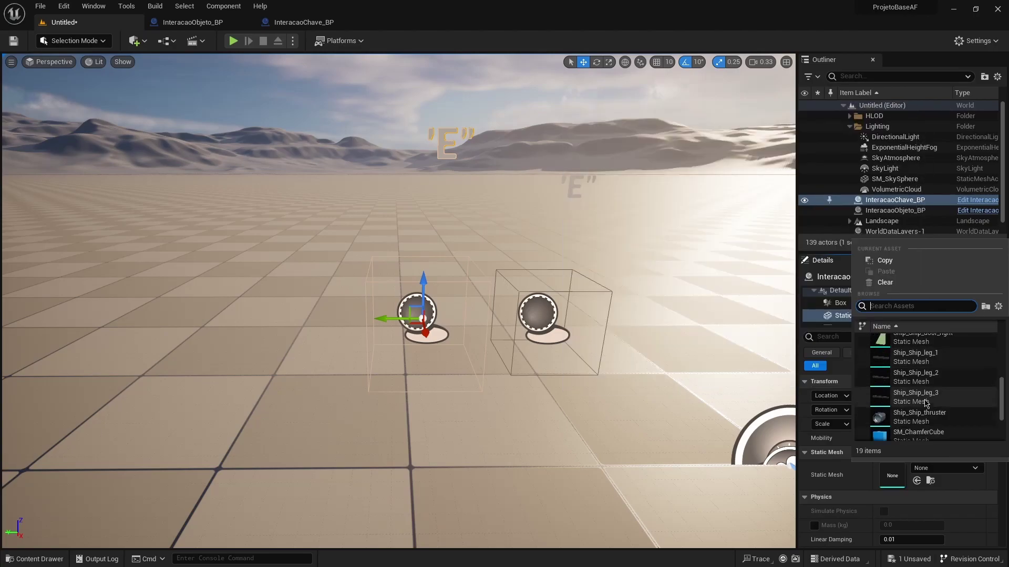
scroll(930, 403, "down", 3)
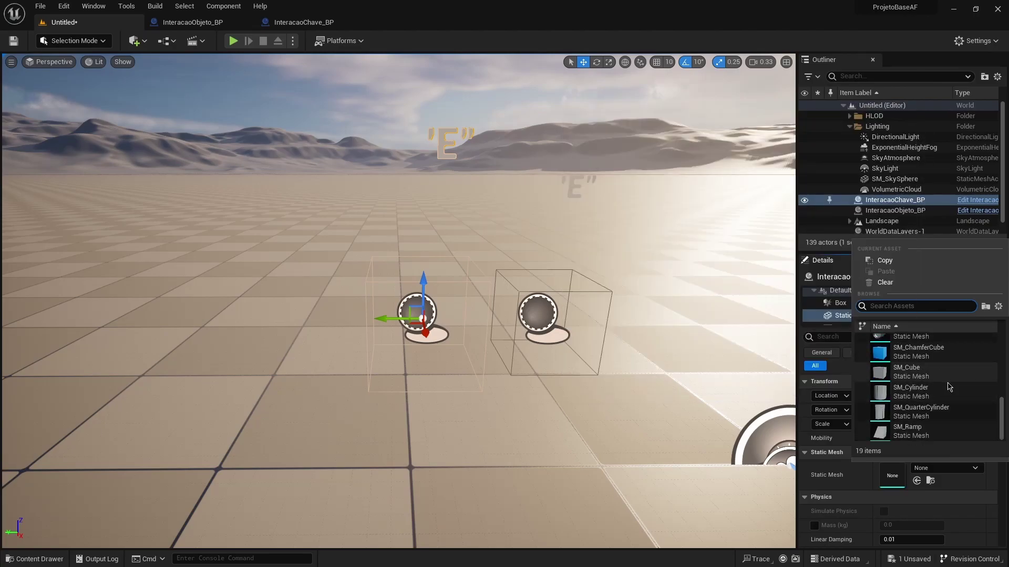
scroll(926, 401, "up", 1)
scroll(927, 415, "down", 1)
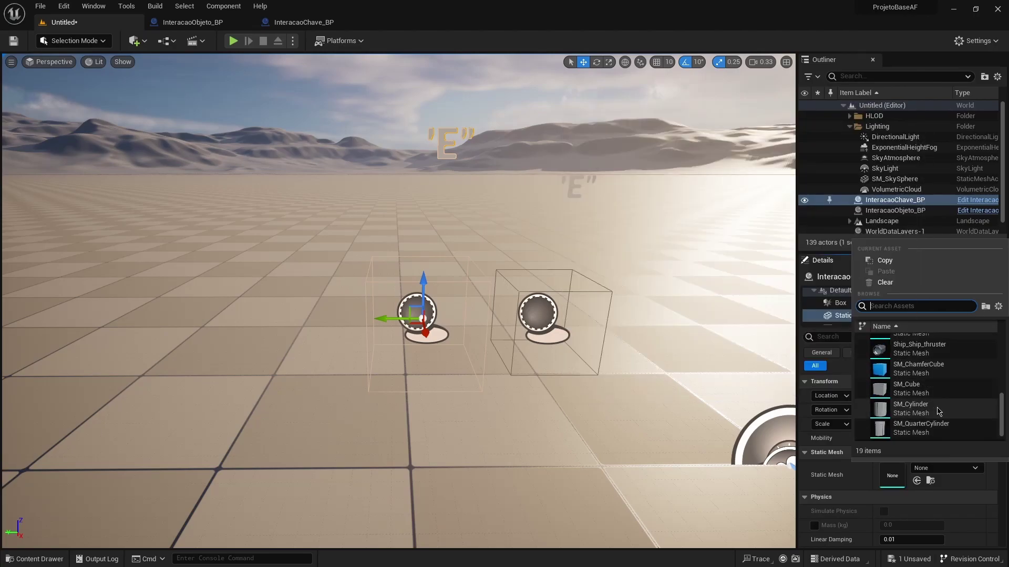
left_click(910, 370)
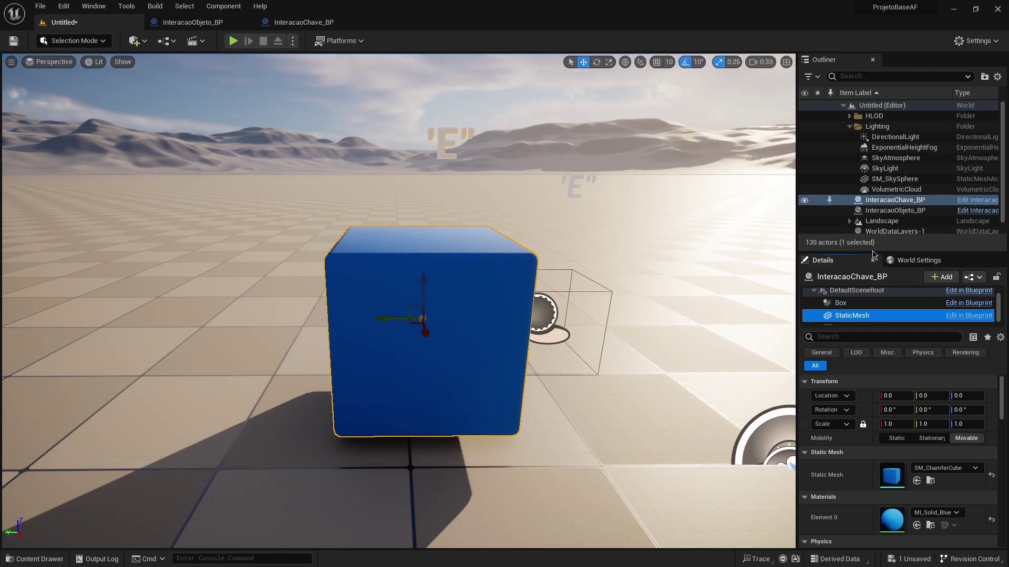
left_click_drag(895, 424, 840, 424)
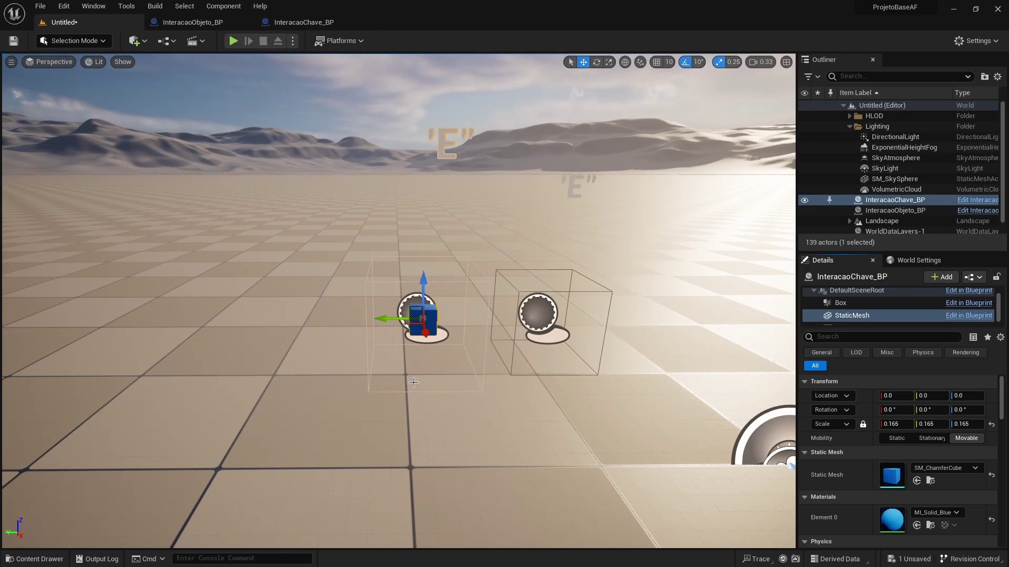
left_click(547, 325)
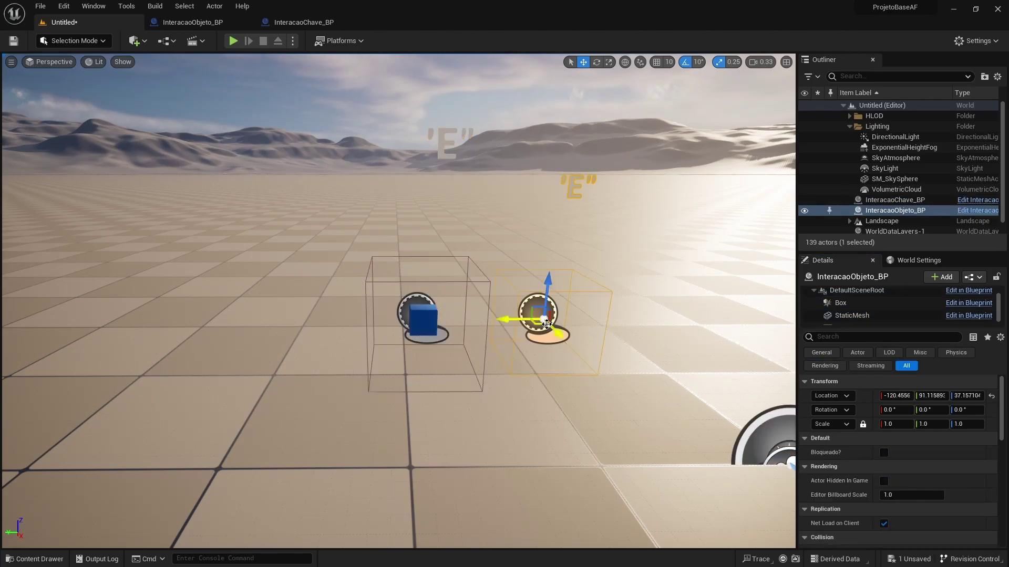
Set the object actor's mesh to SM_Cylinder, scale 0.49, Location Z -23, and frame both actors
left_click(863, 317)
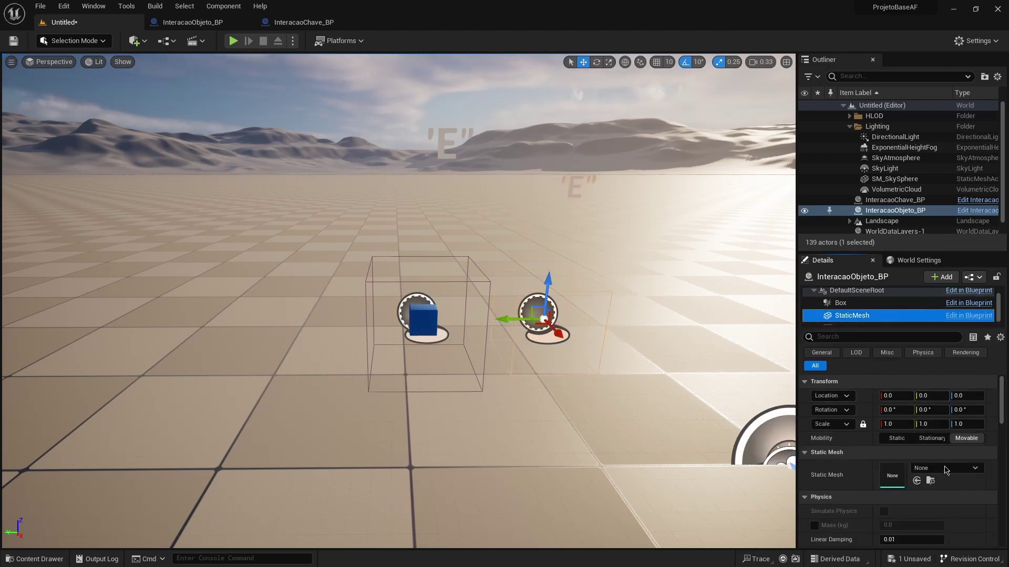
left_click(945, 468)
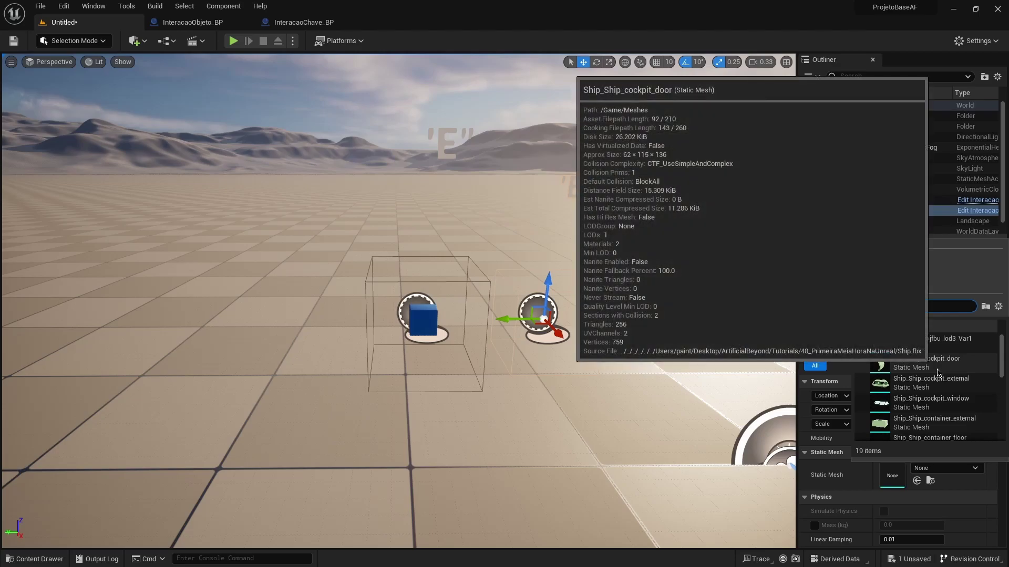
key("Escape")
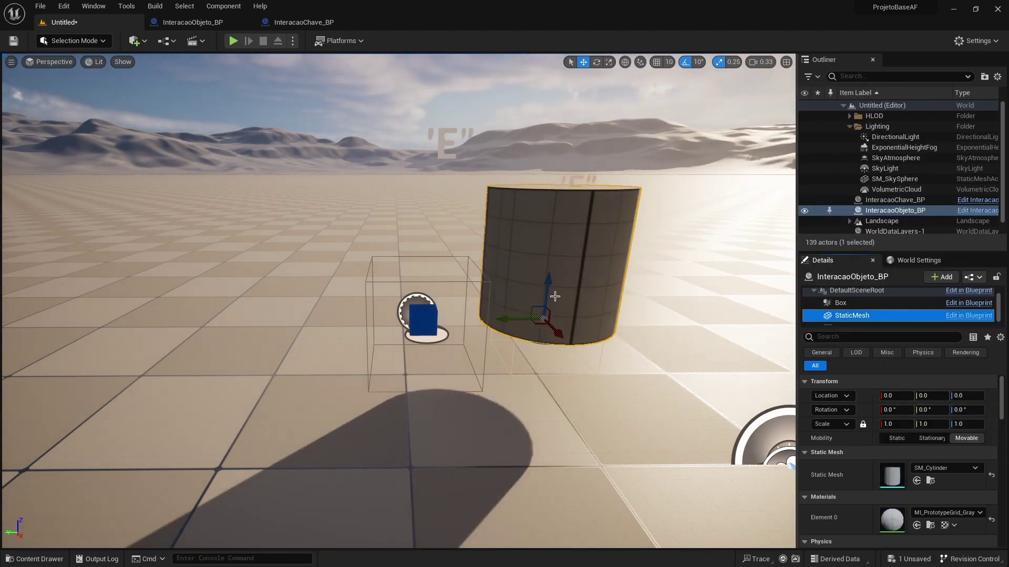
mouse_move(896, 423)
left_mouse_down()
mouse_move(882, 424)
mouse_move(910, 406)
left_mouse_up()
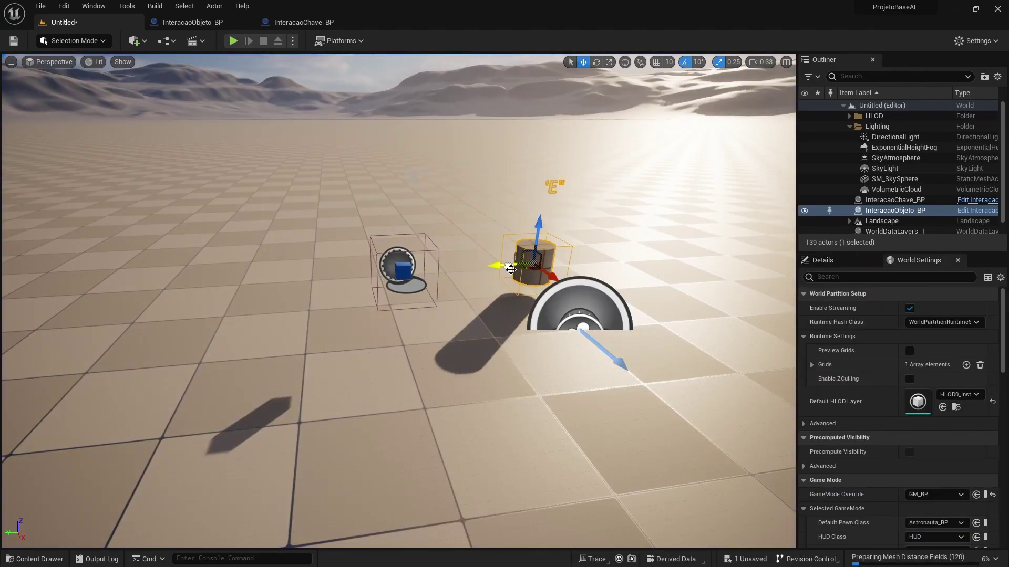
left_click_drag(512, 350, 489, 316)
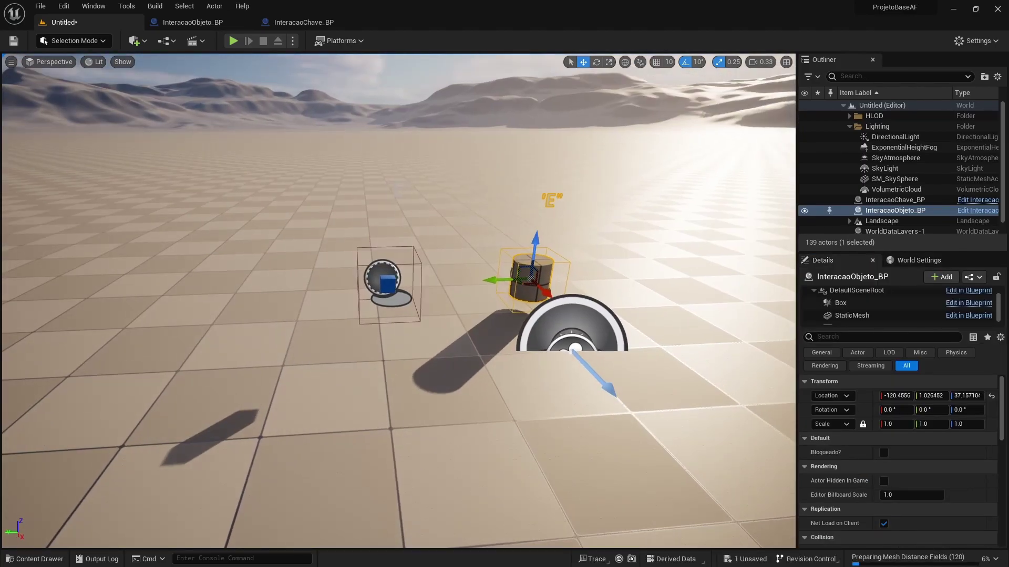
right_click_drag(531, 319, 557, 304)
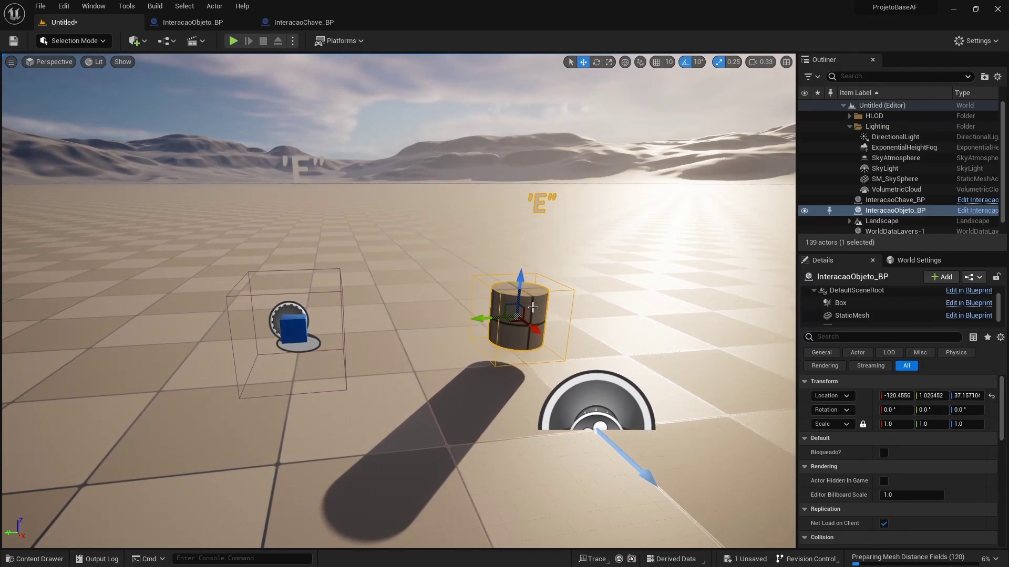
Play-test the level, walking the astronaut toward the cube and cylinder
left_click(232, 41)
left_click(415, 331)
key("w")
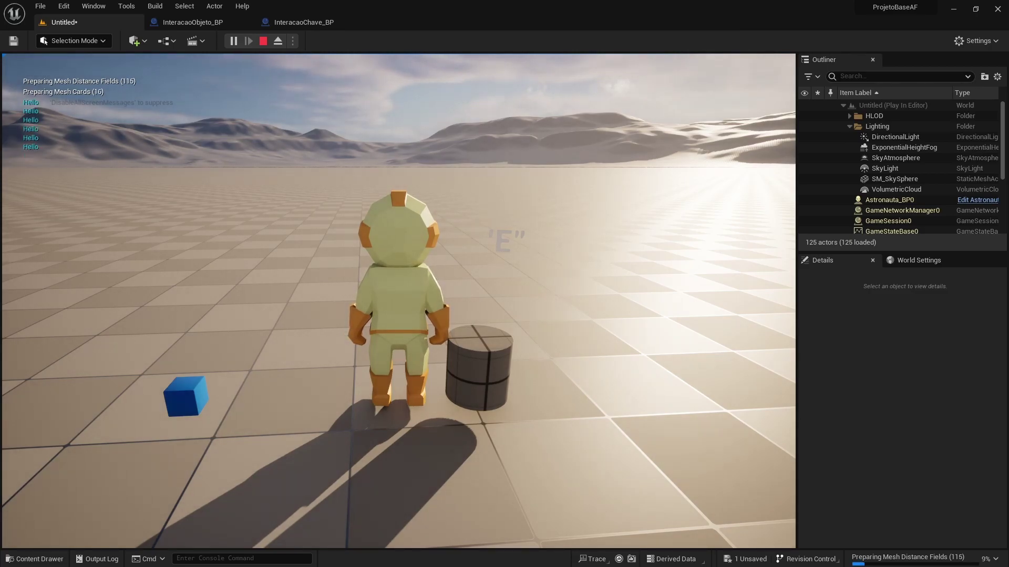
key("Escape")
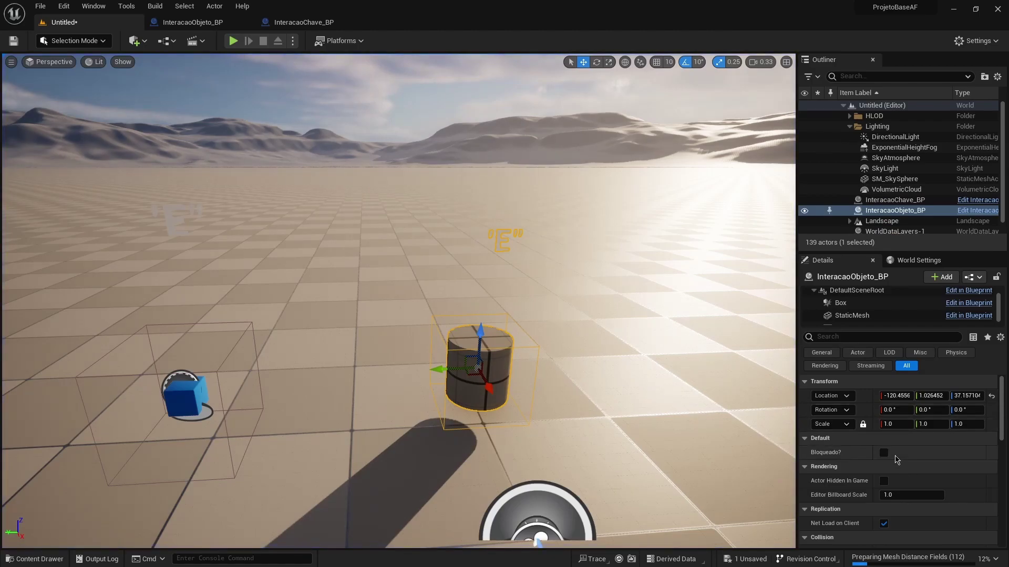
Tick Bloqueado? on the cylinder actor and play again, walking up to it
left_click(883, 453)
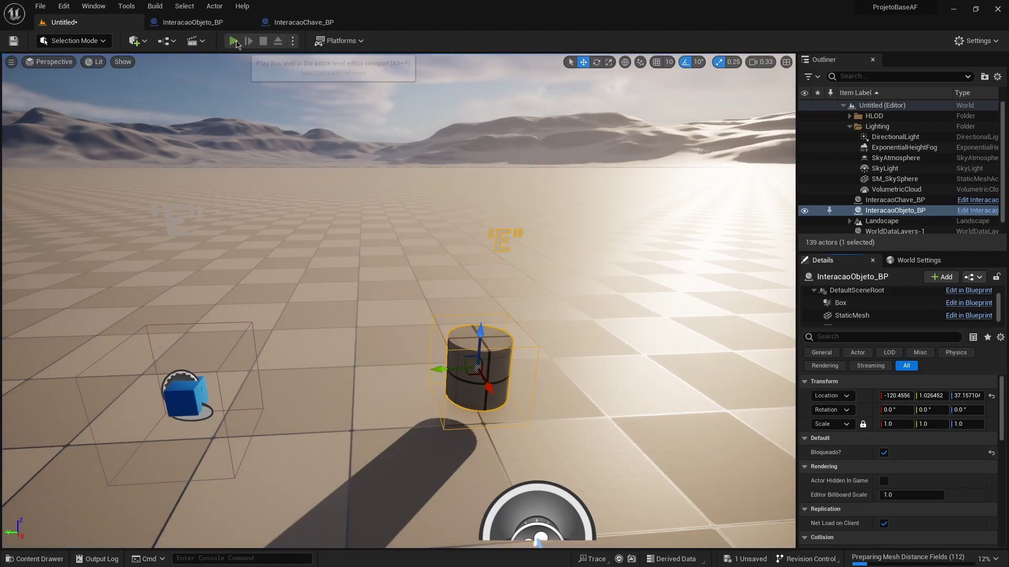
left_click(233, 41)
left_click(362, 295)
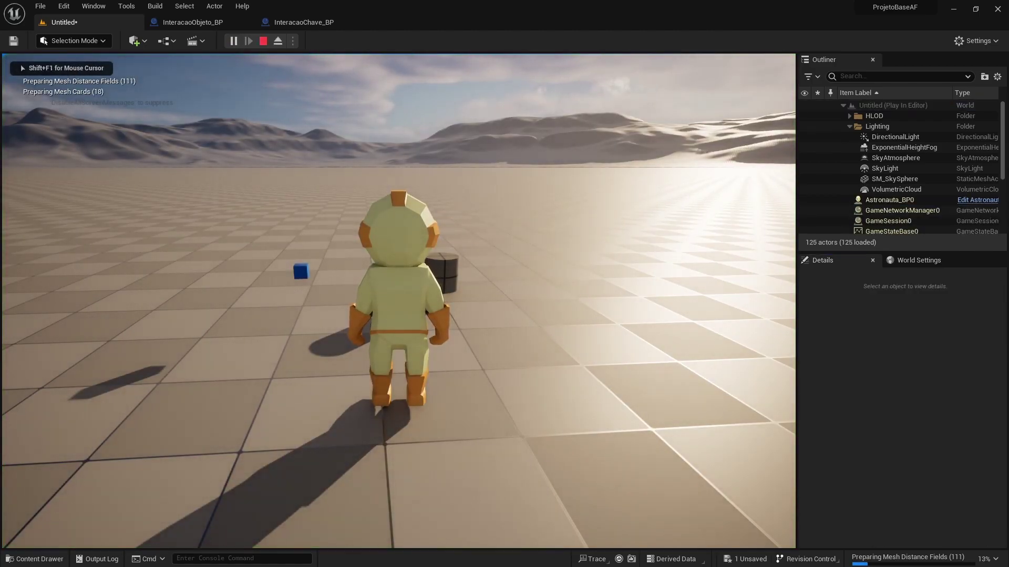
key("w")
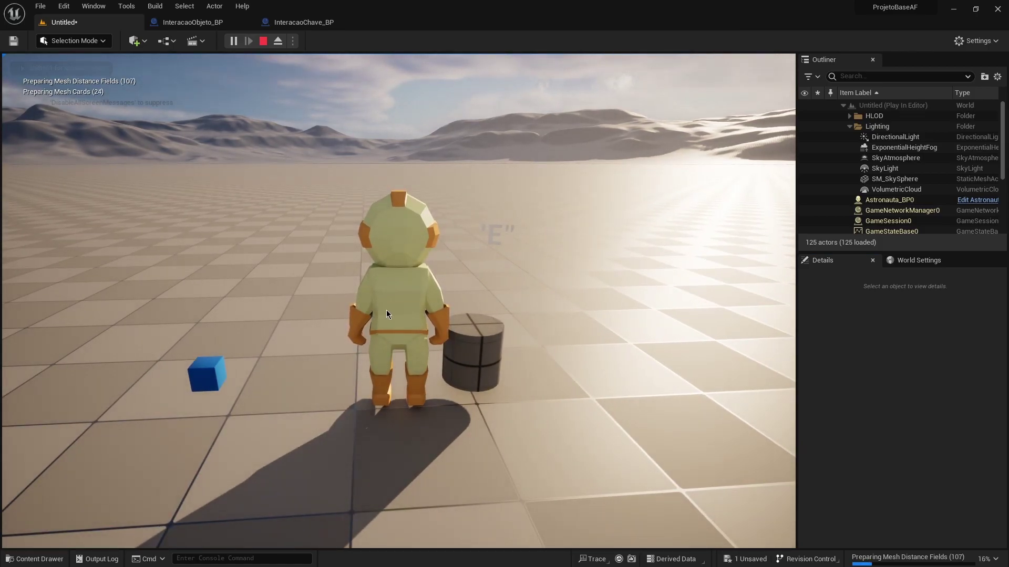
key("Escape")
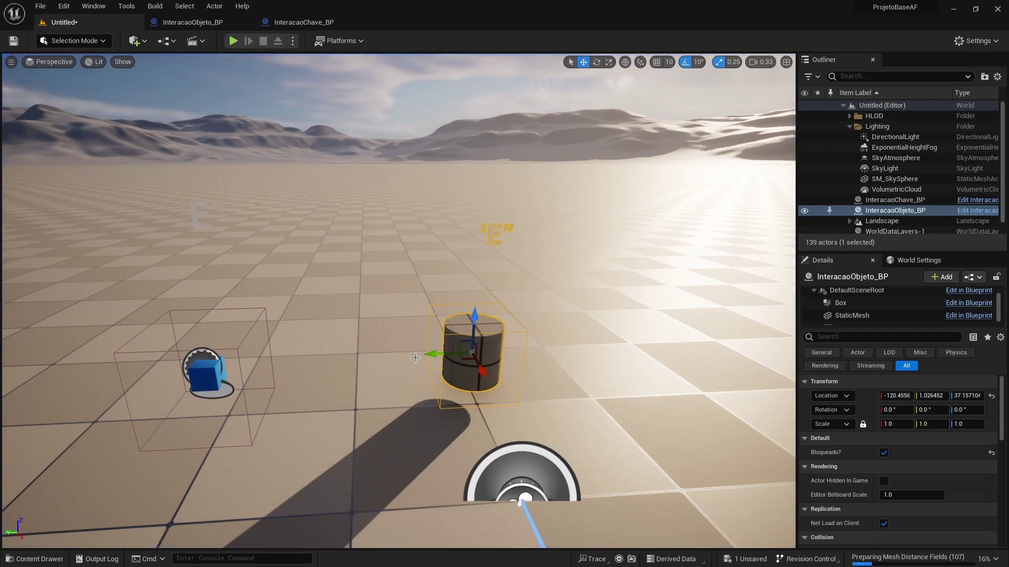
Eyedrop the cylinder InteracaoObjeto_BP into the key actor's Objeto field and widen the Details names
left_click(209, 366)
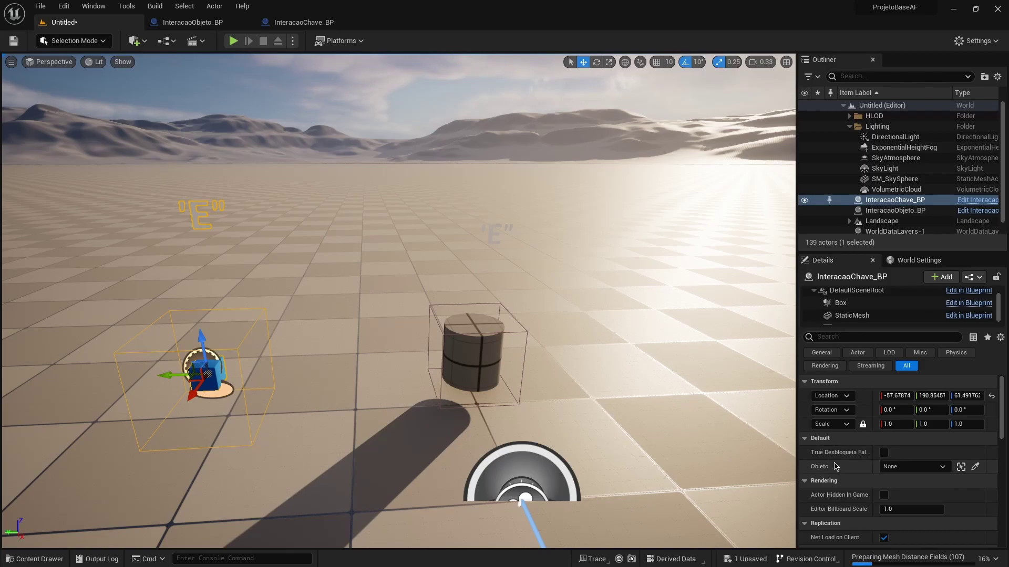
left_click(975, 468)
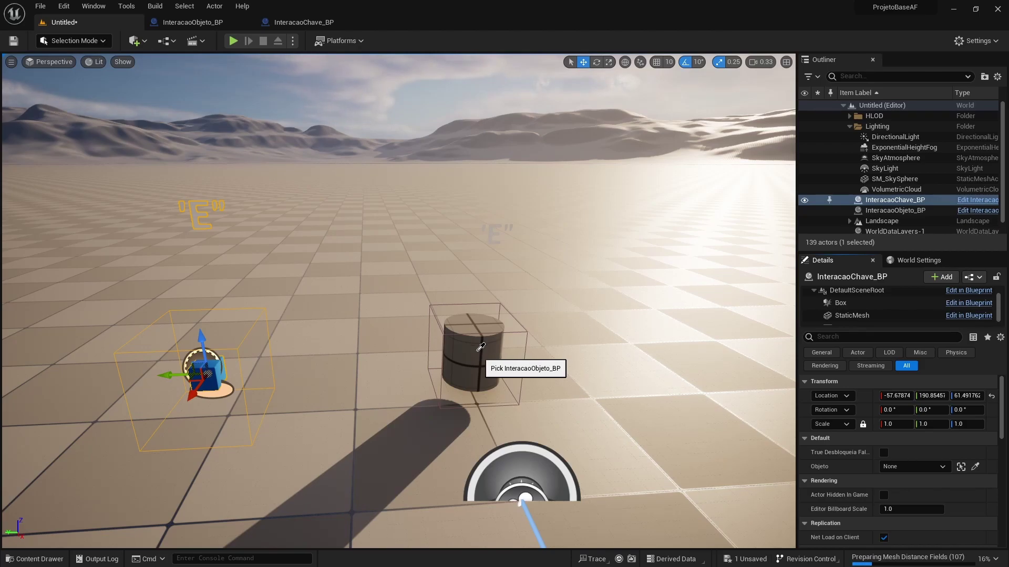
left_click(477, 350)
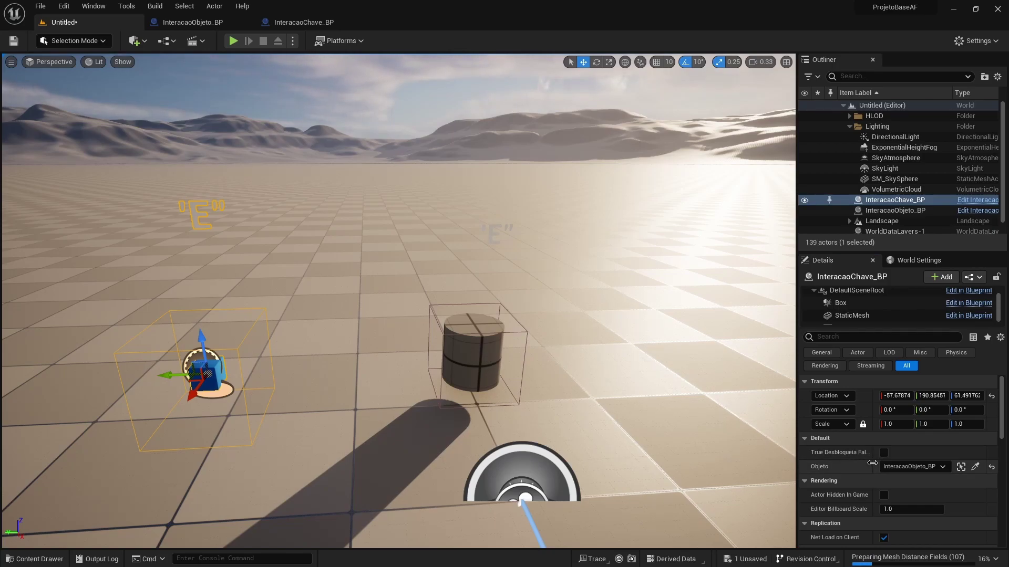
left_click_drag(872, 463, 895, 465)
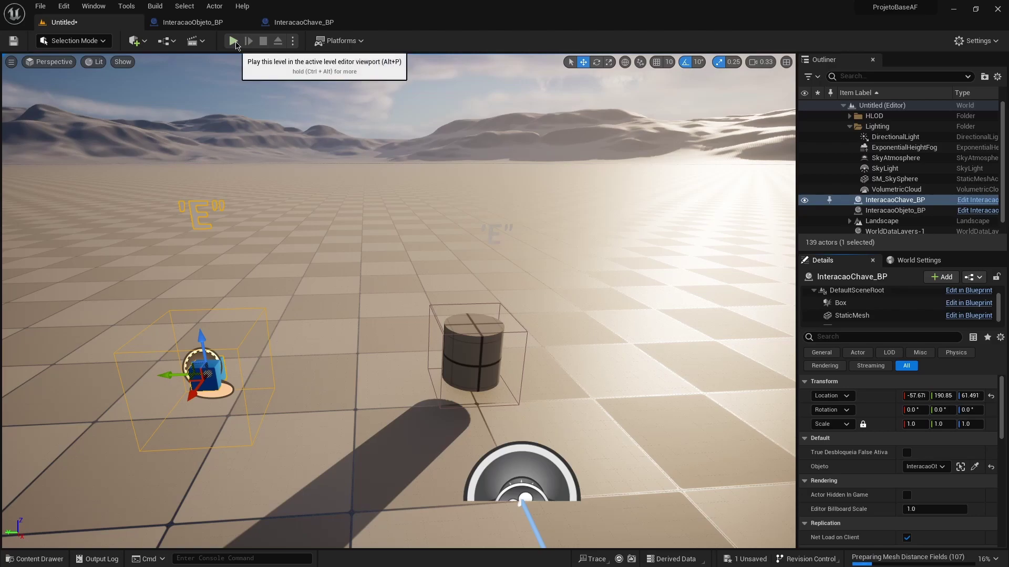
Play the level with Alt+P and press E to trigger the Hello message
key("alt+p")
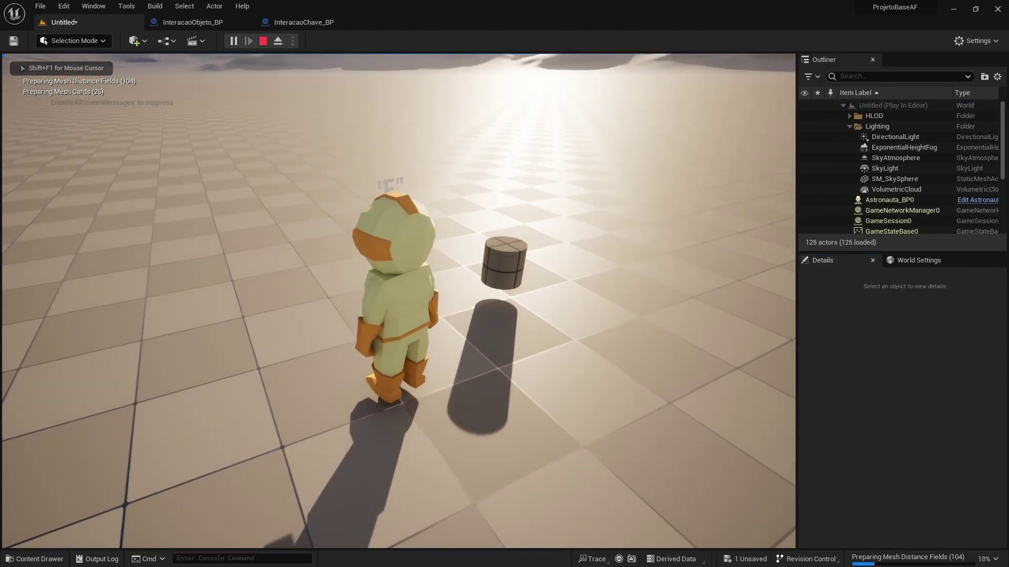
key("e")
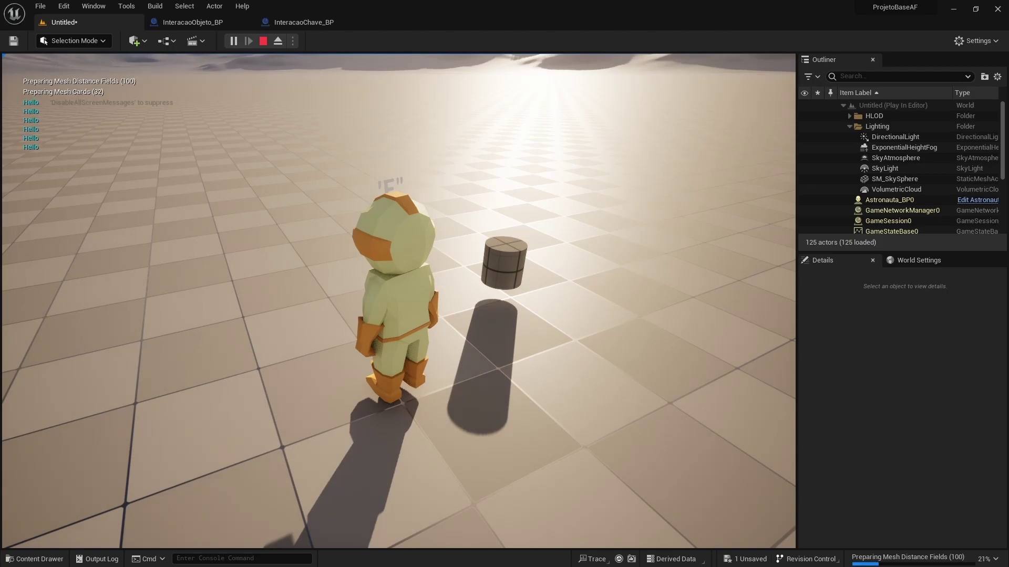
key("Escape")
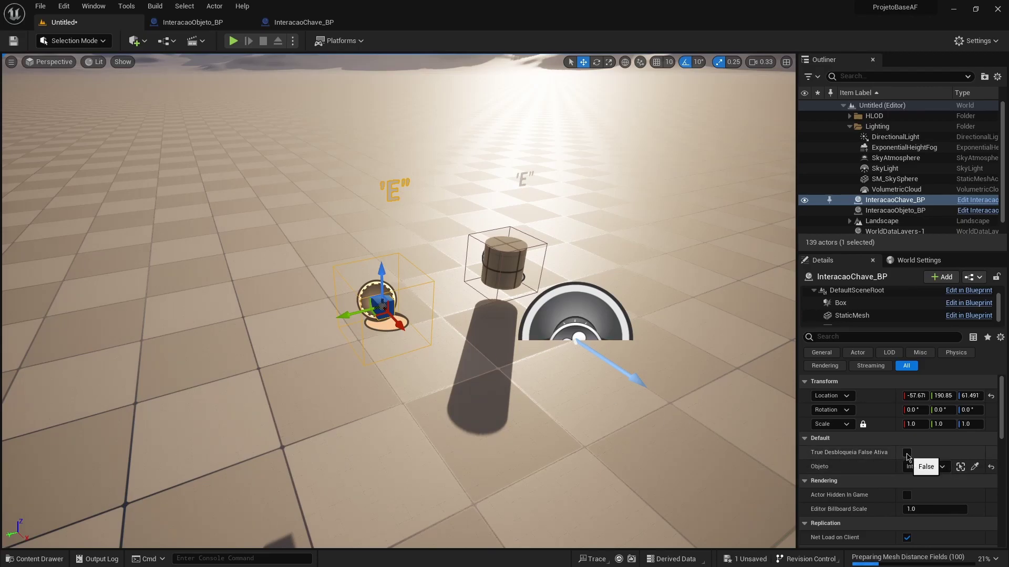
Play again, walk the astronaut to the barrel, and press E twice to print Hello
left_click(233, 40)
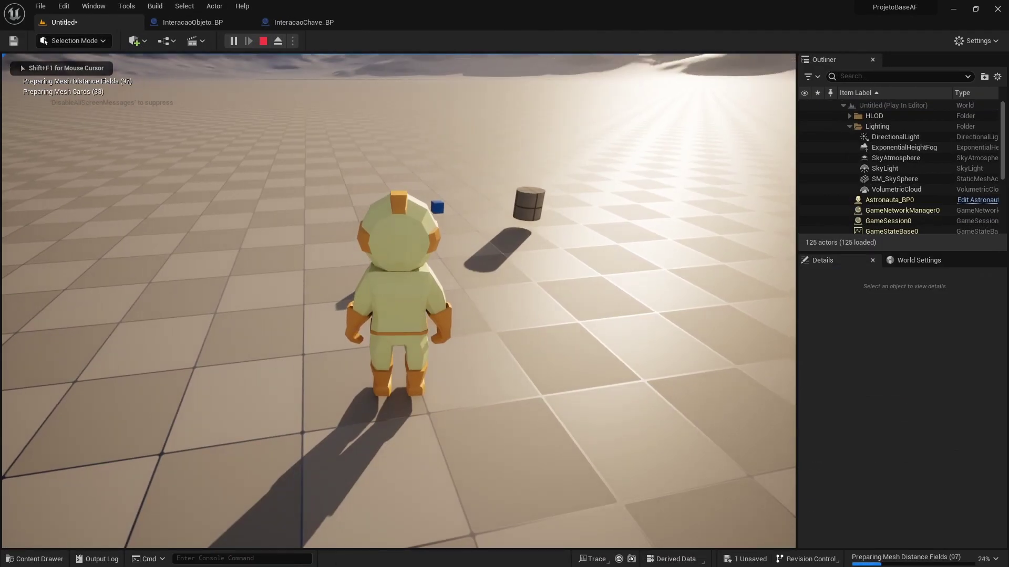
key("w")
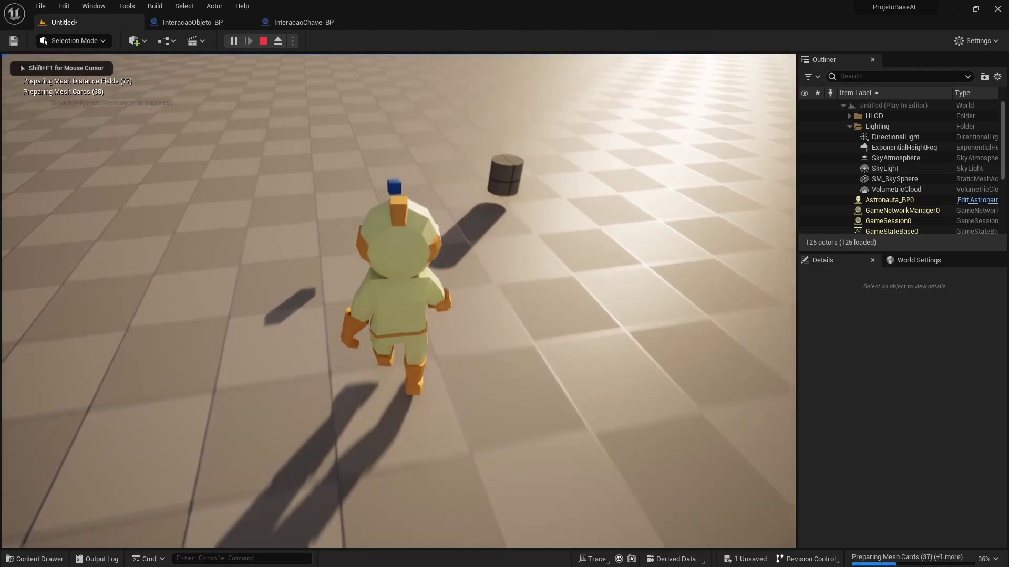
key("w")
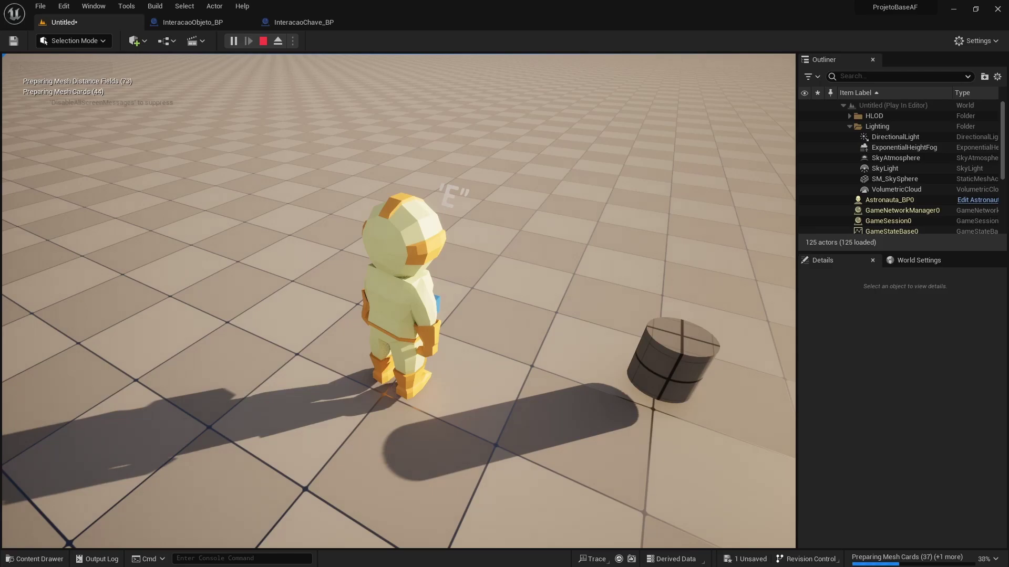
key("a")
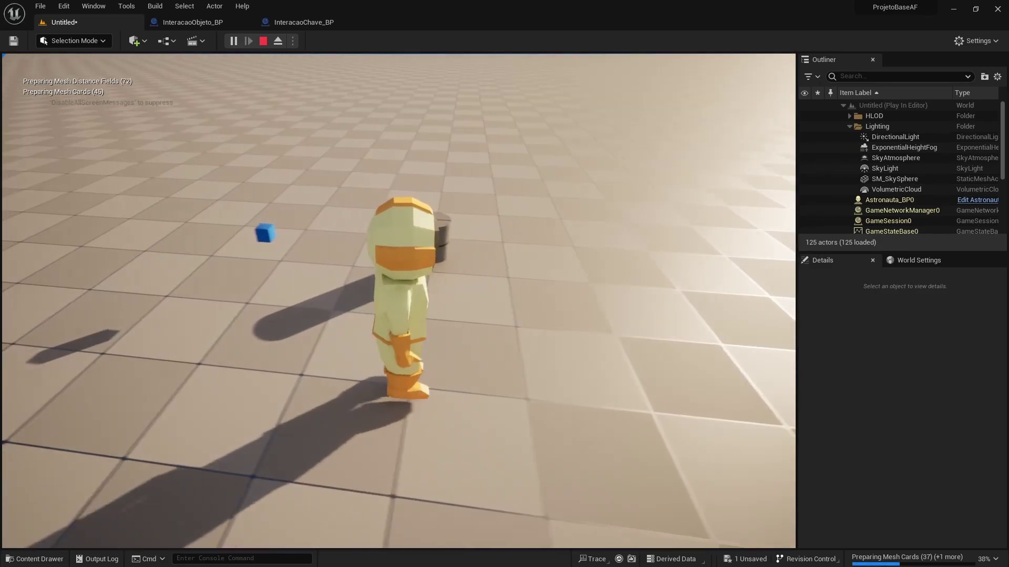
key("w")
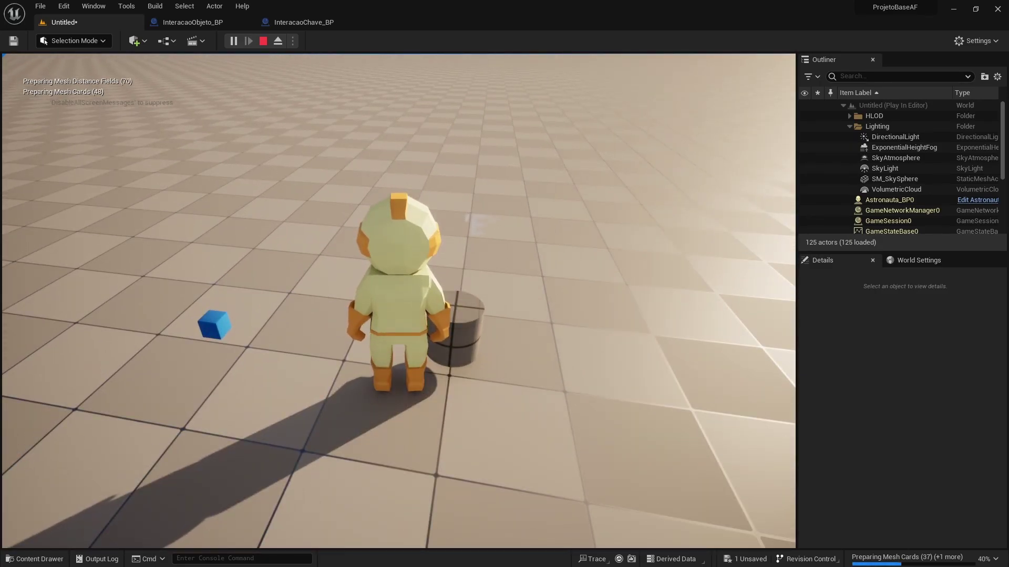
key("e")
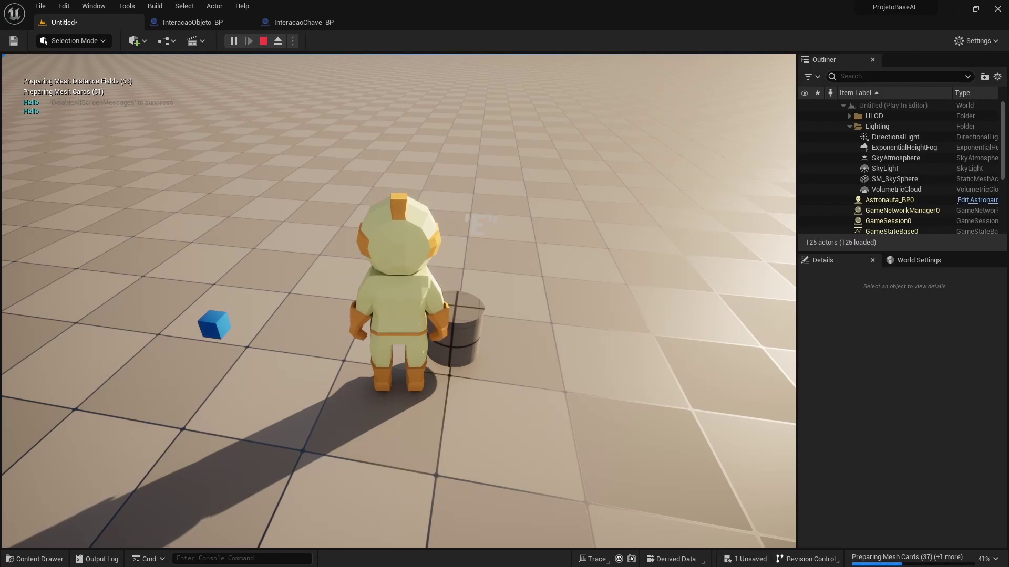
key("e")
key("e")
key("e")
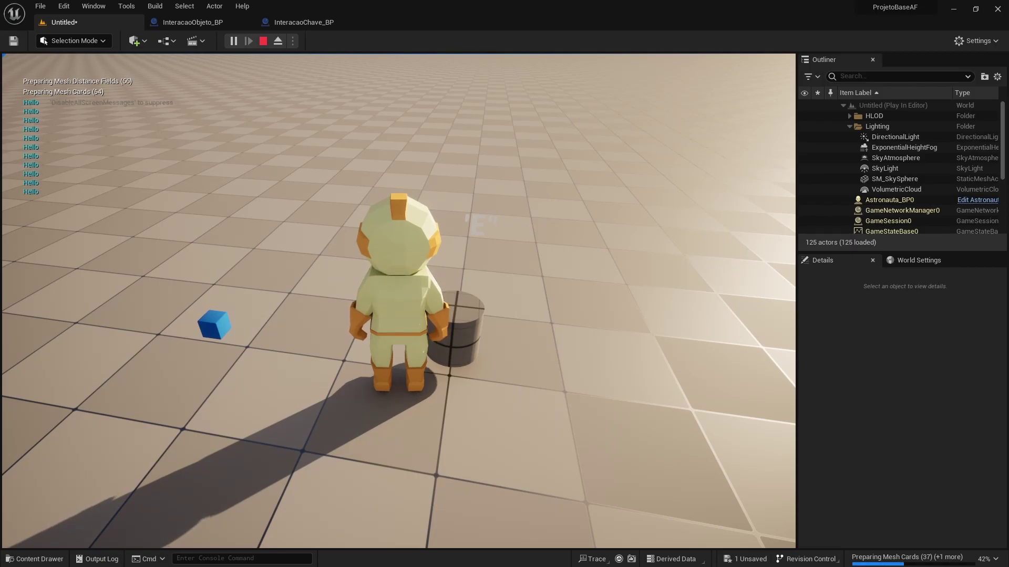
key("Escape")
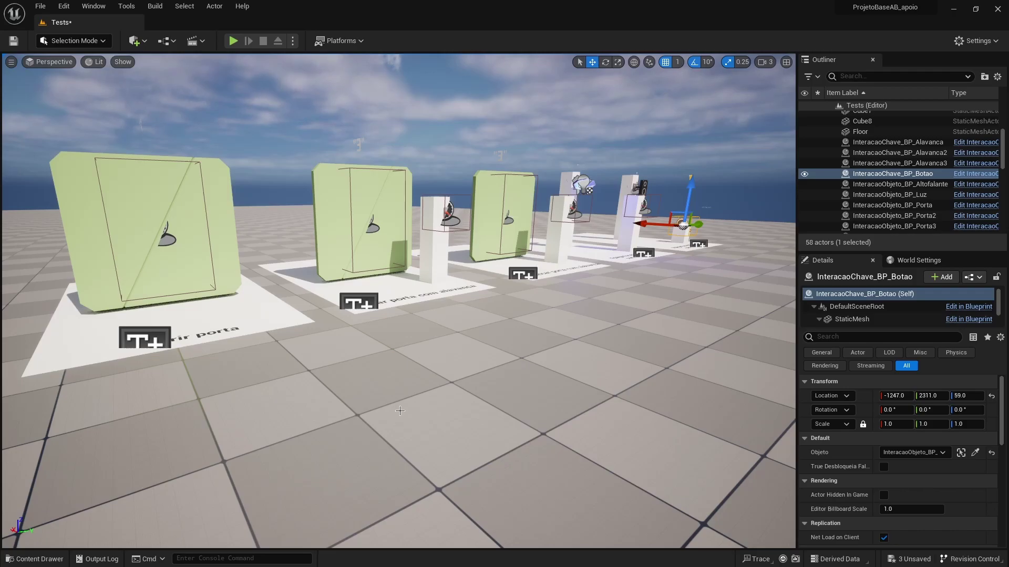
Review the Alavanca, Botao, Altofalante, Luz and Porta2 blueprints in Iterativos, then play the Tests level
key("ctrl+space")
double_click(207, 399)
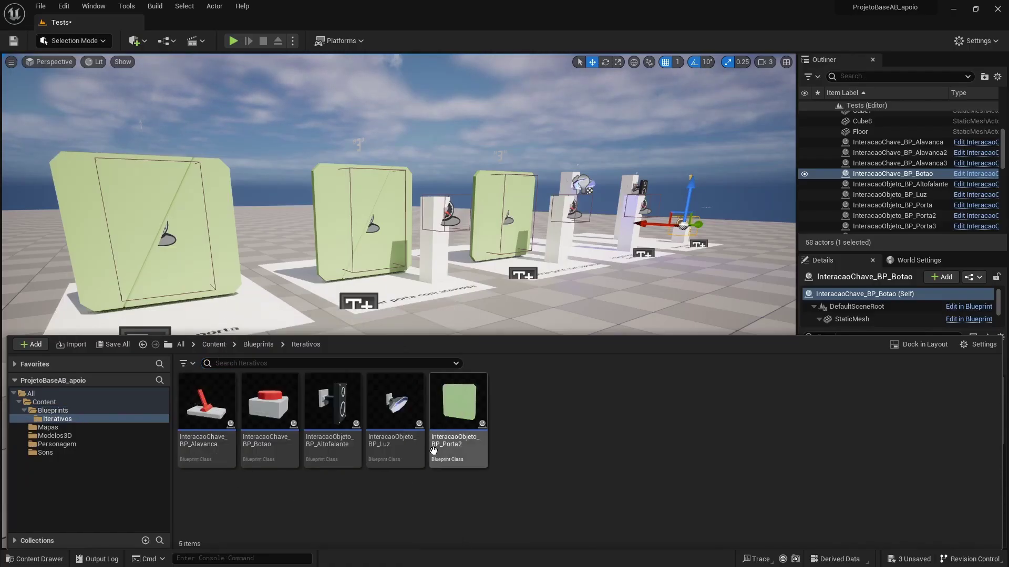
left_click(226, 409)
left_click(258, 408)
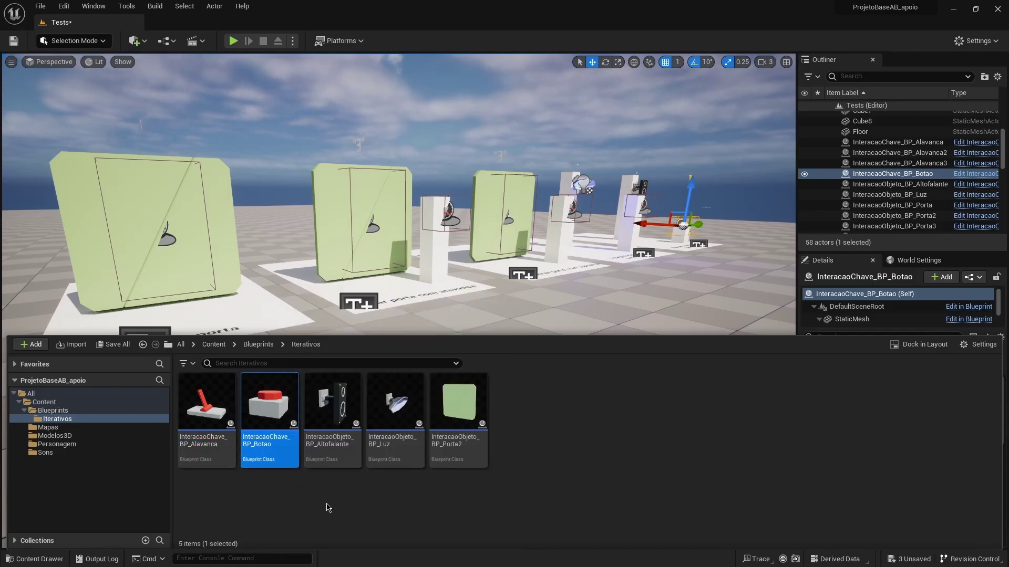
left_click(342, 447)
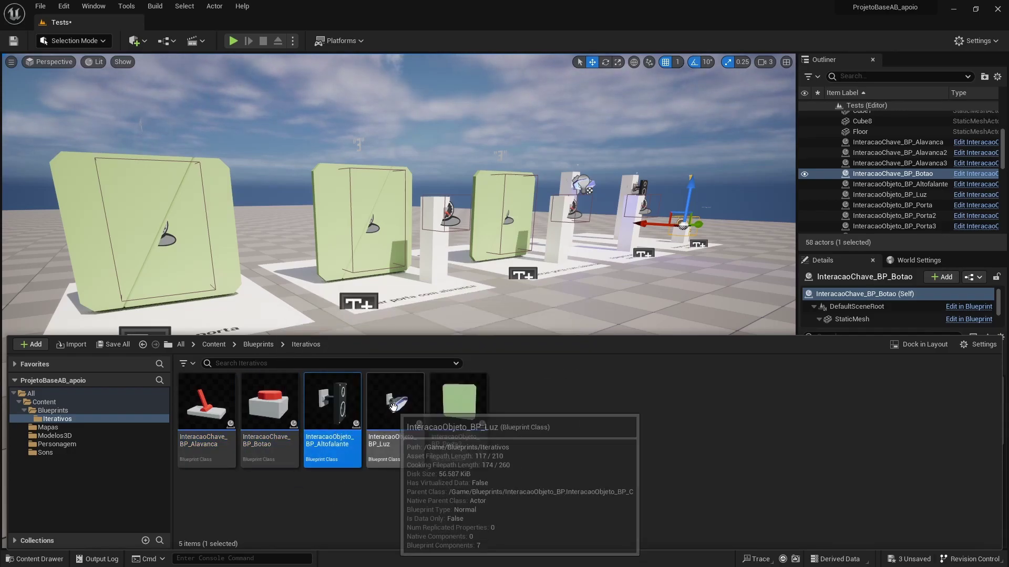
left_click(393, 407)
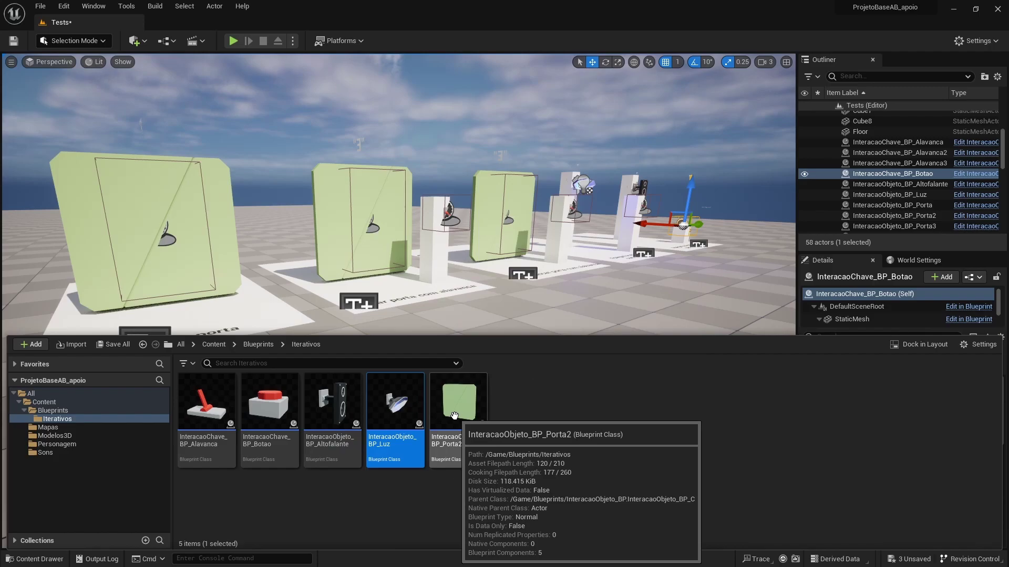
left_click(457, 414)
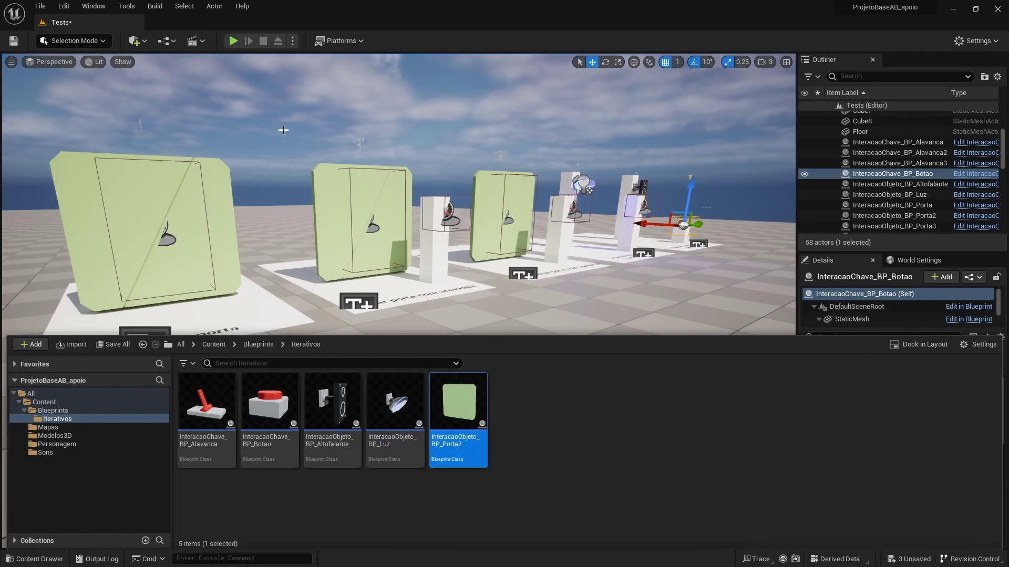
left_click(233, 41)
Walk the astronaut to the Abrir porta station and open its door
left_click(399, 263)
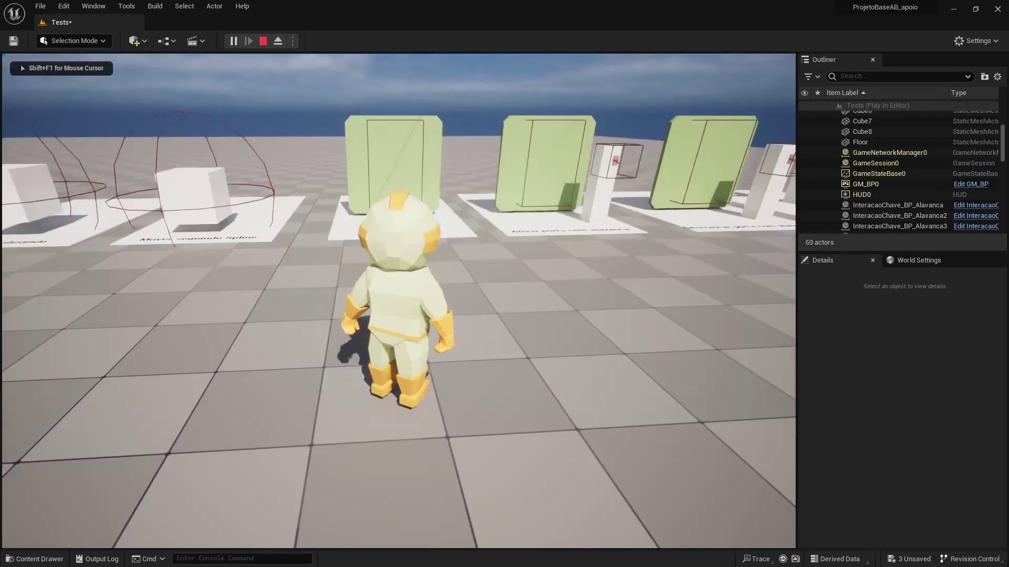
key("w")
key("w")
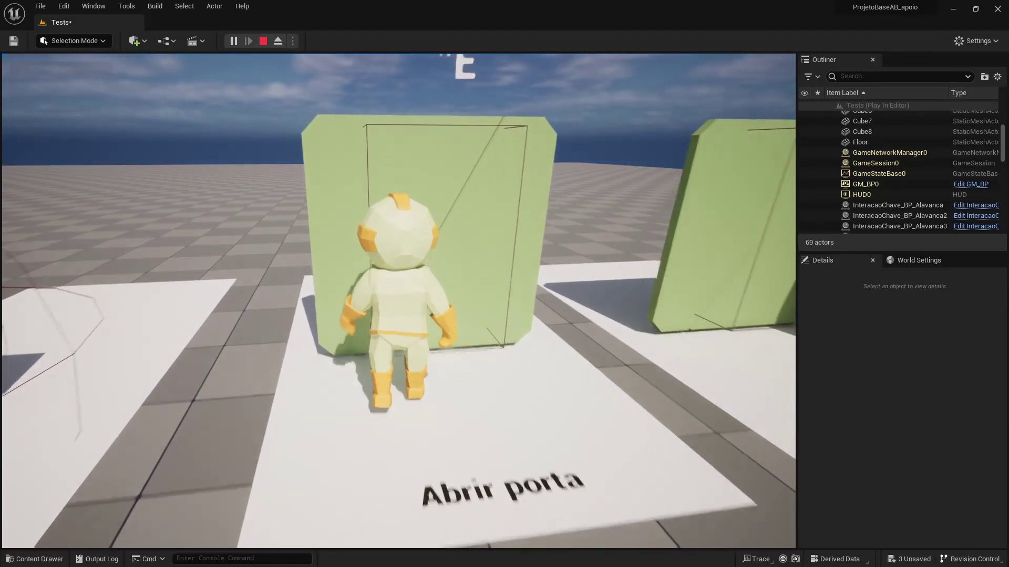
key("e")
key("s")
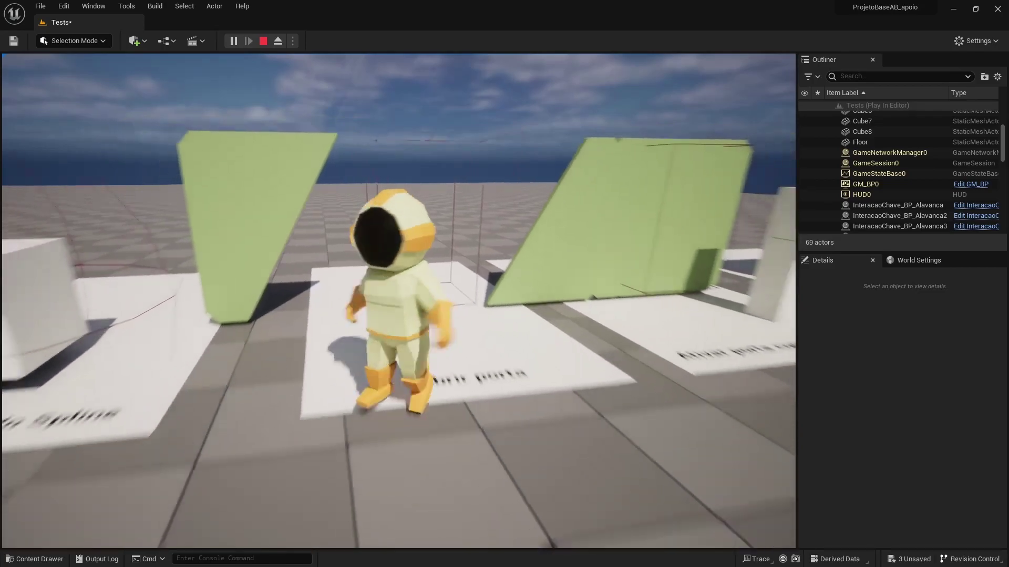
Walk to the Ativar porta com alavanca station, pull the lever to open its door, then head toward Destrancar porta
key("a")
key("d")
key("w")
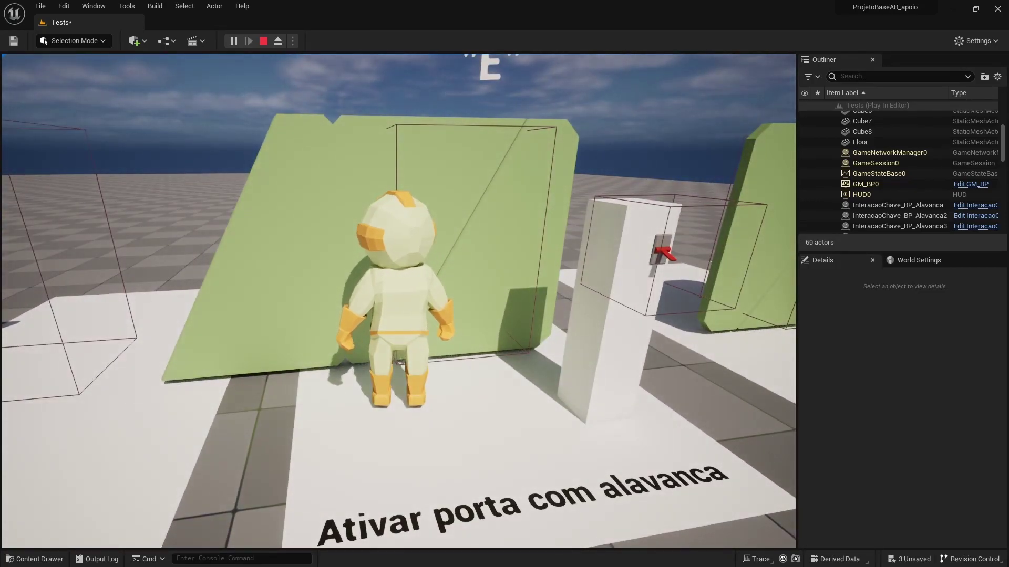
key("s")
key("a")
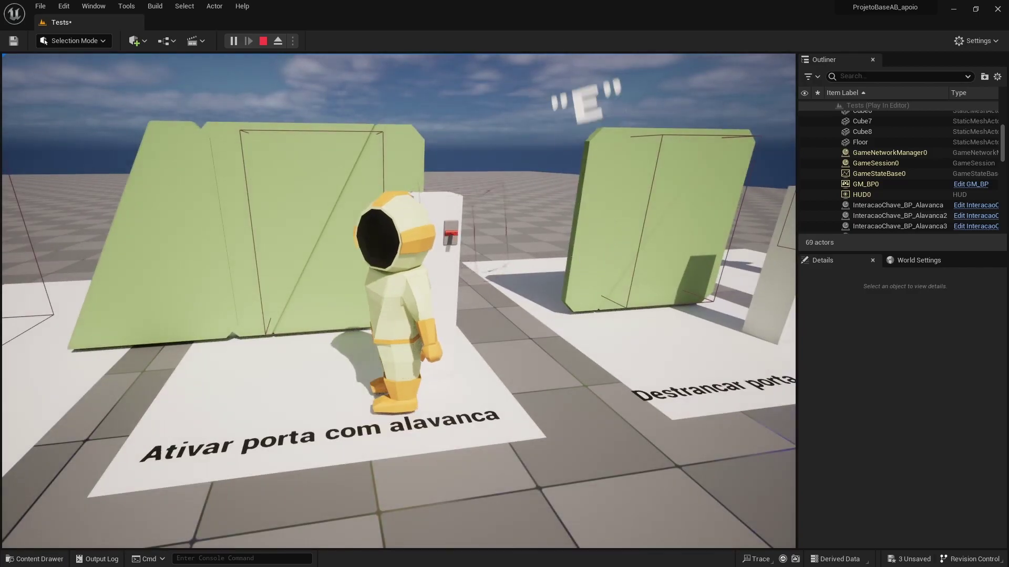
key("a")
key("w")
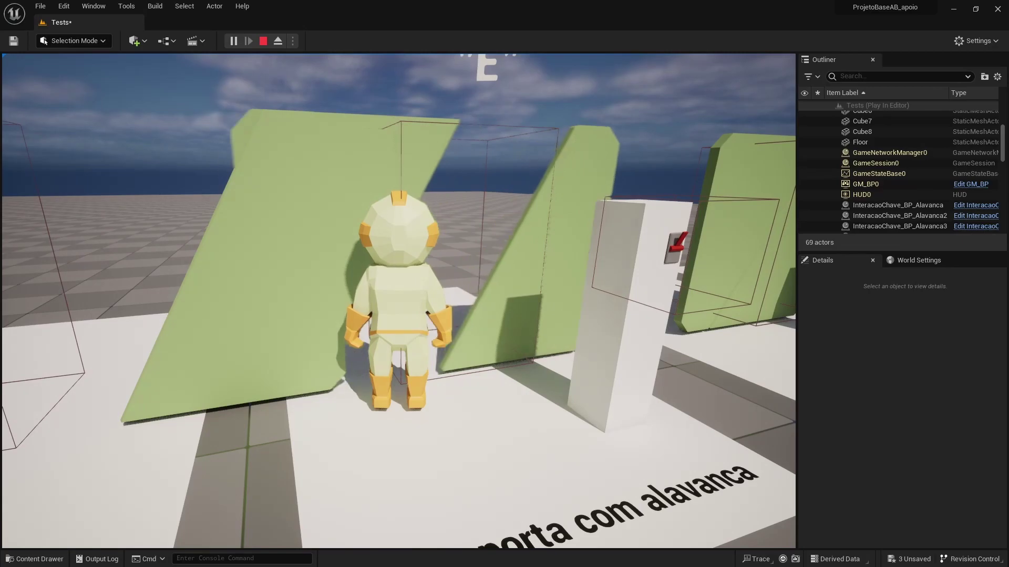
key("a")
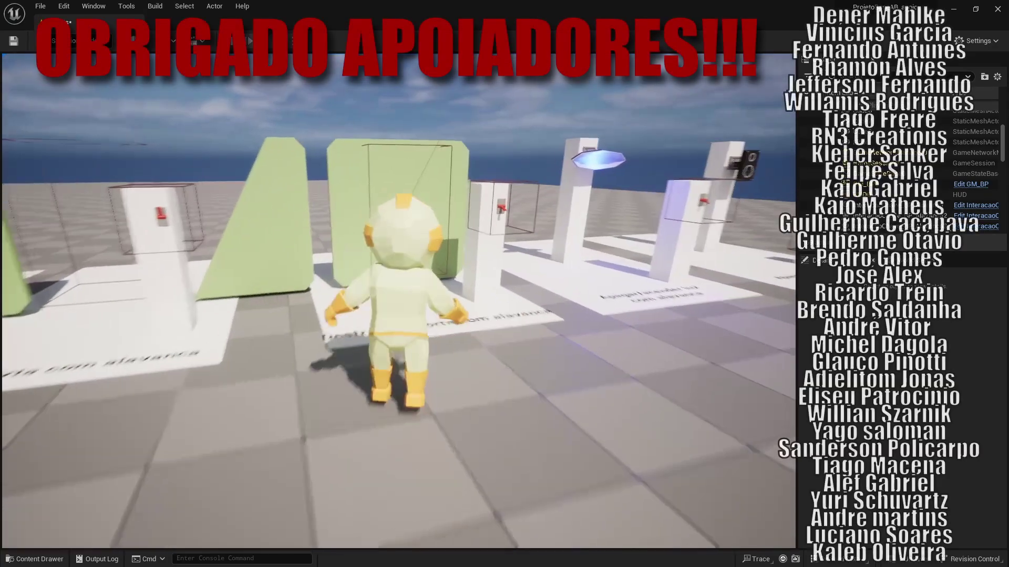
key("a")
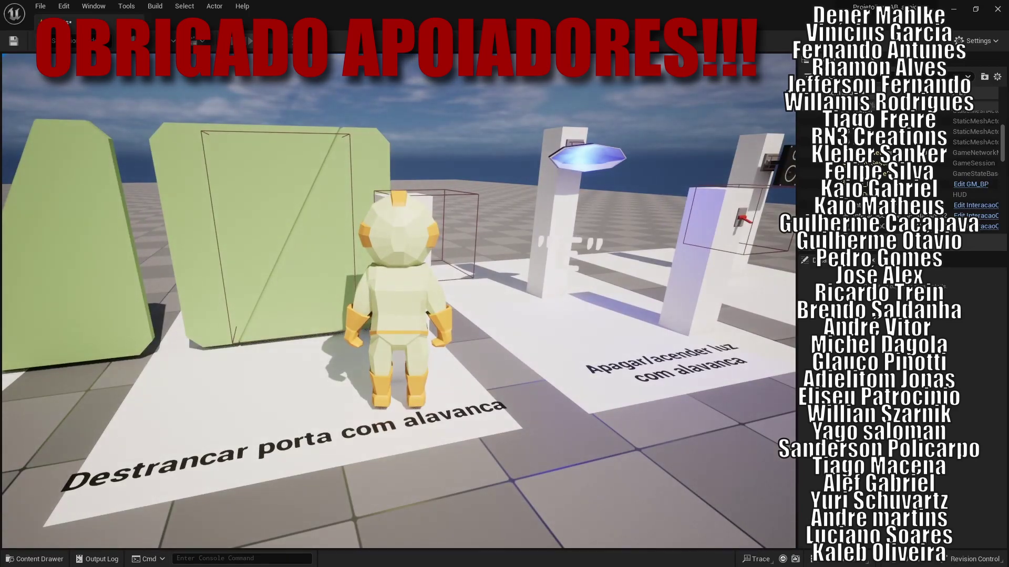
Walk to the light's lever and use it to switch the light off and on
key("d")
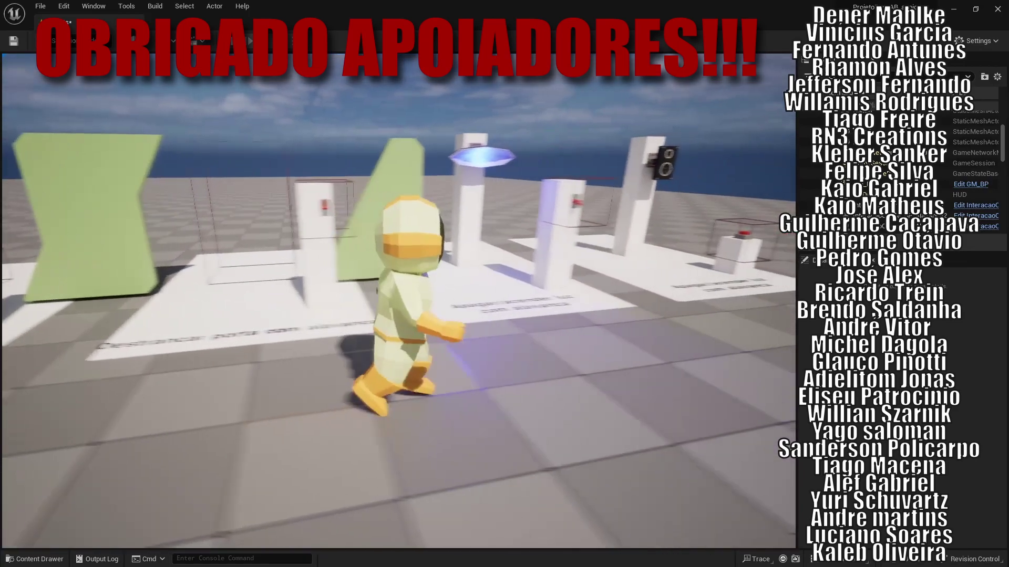
key("w")
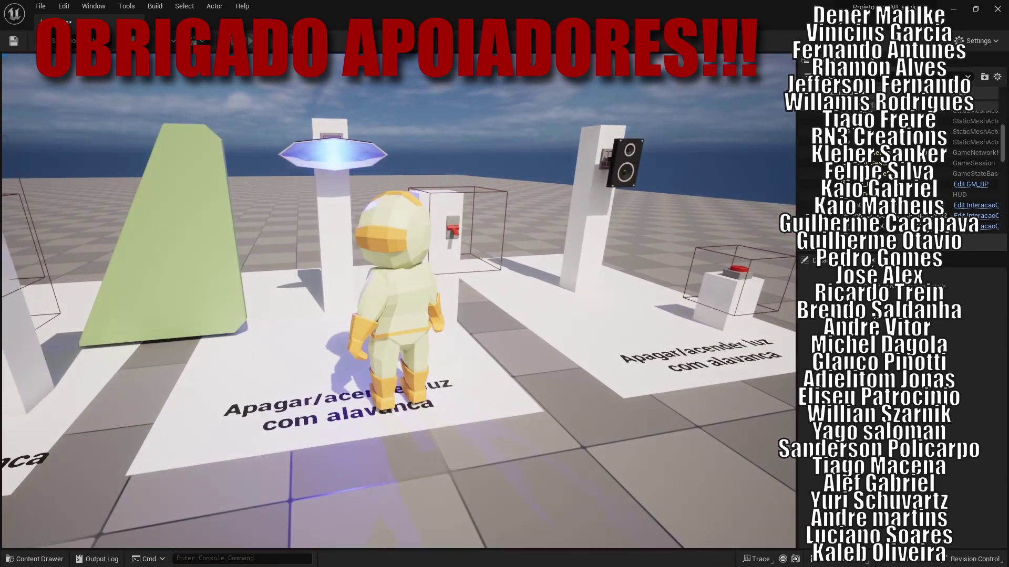
key("w")
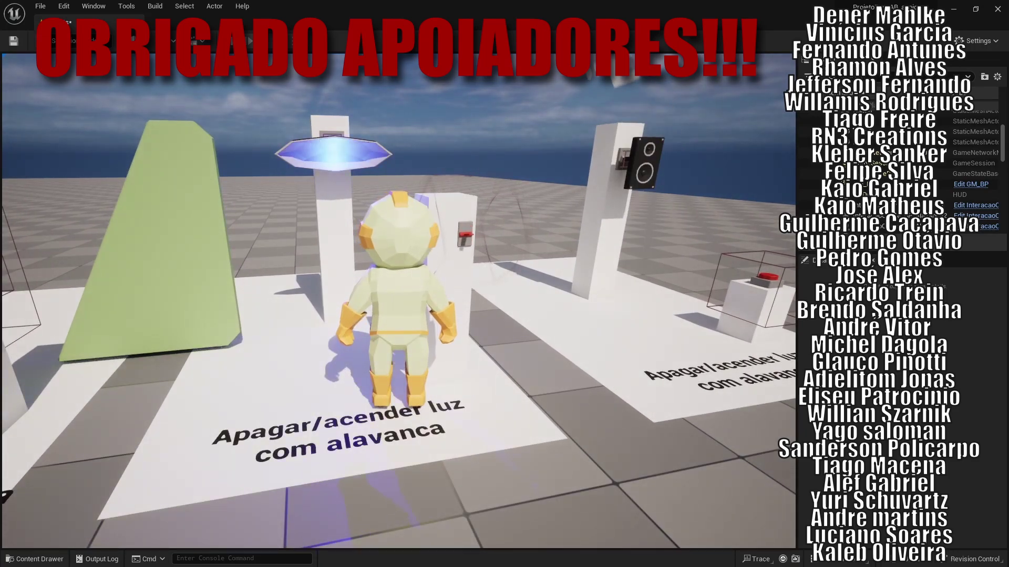
key("e")
key("e")
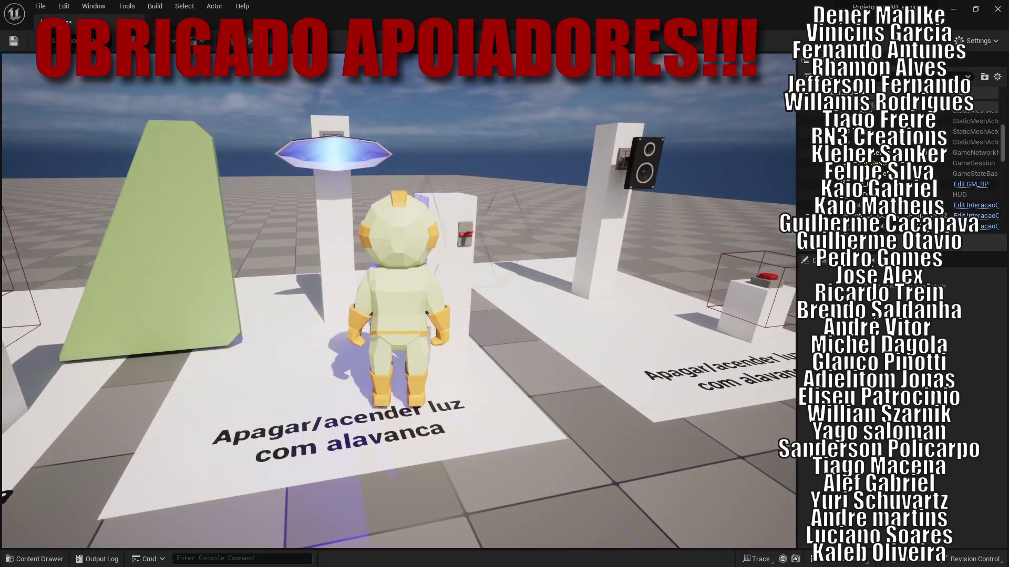
Step onto the speaker's button platform, press the red button, then stop playing
key("a")
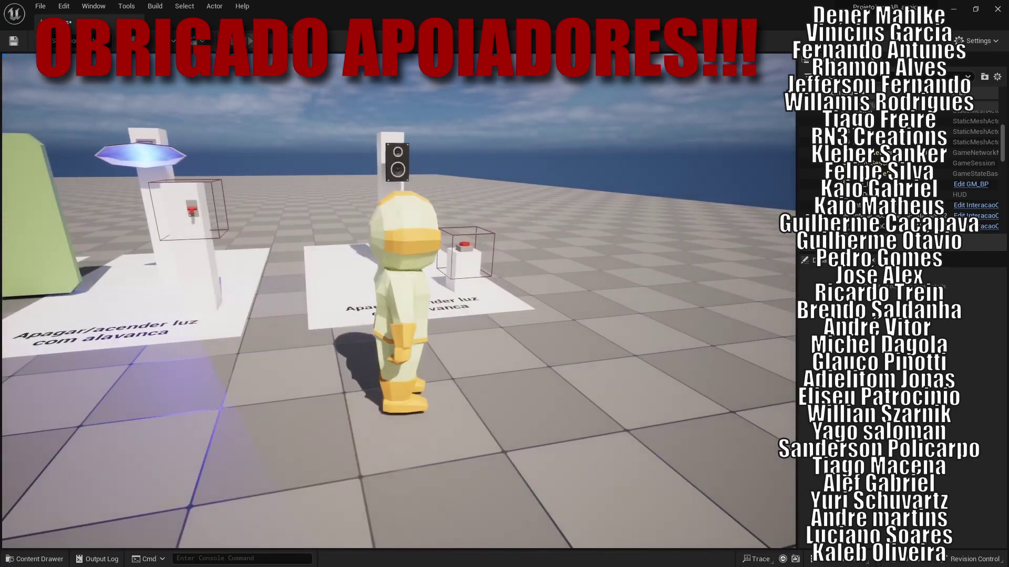
key("w")
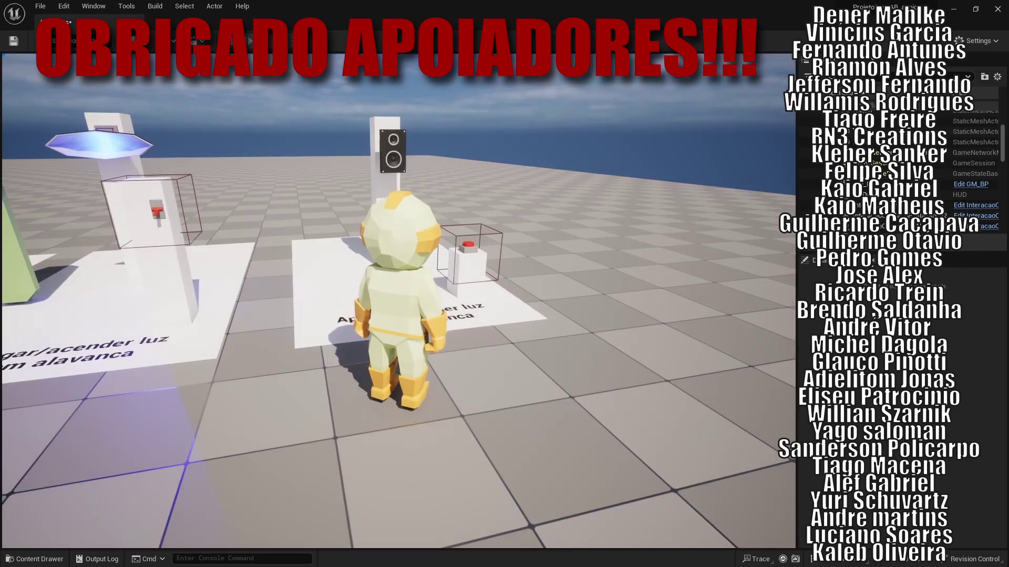
key("w")
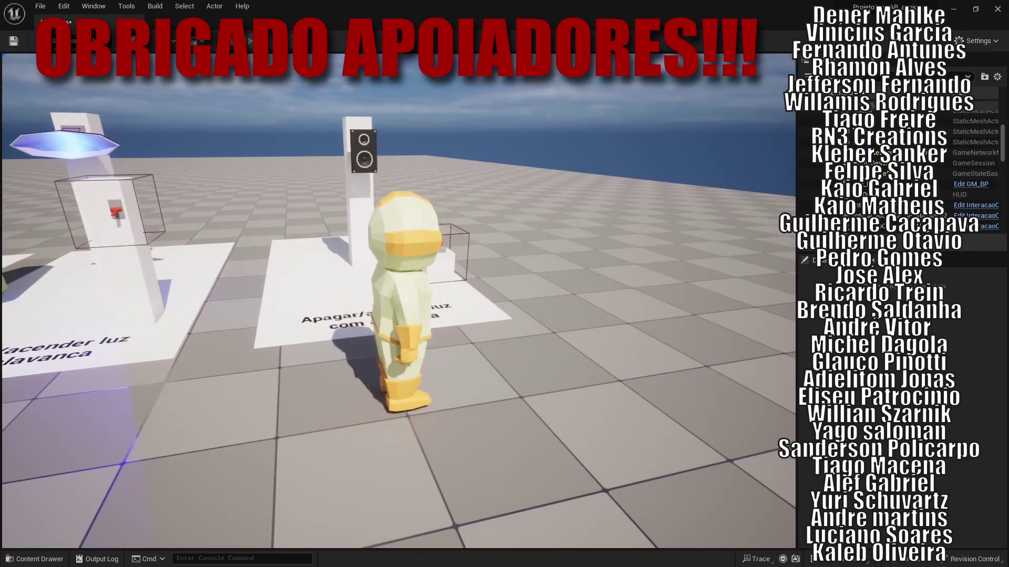
key("e")
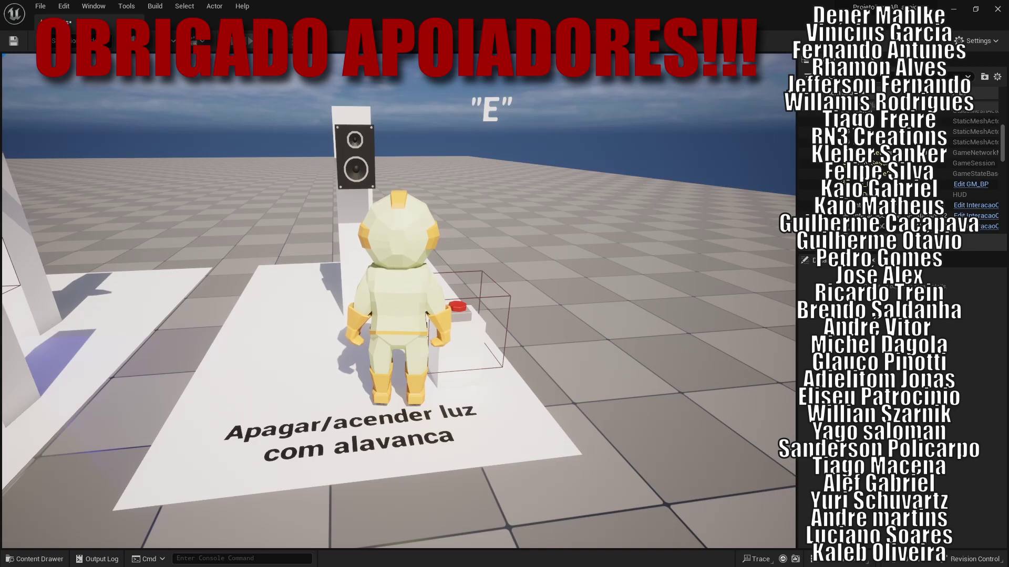
key("Escape")
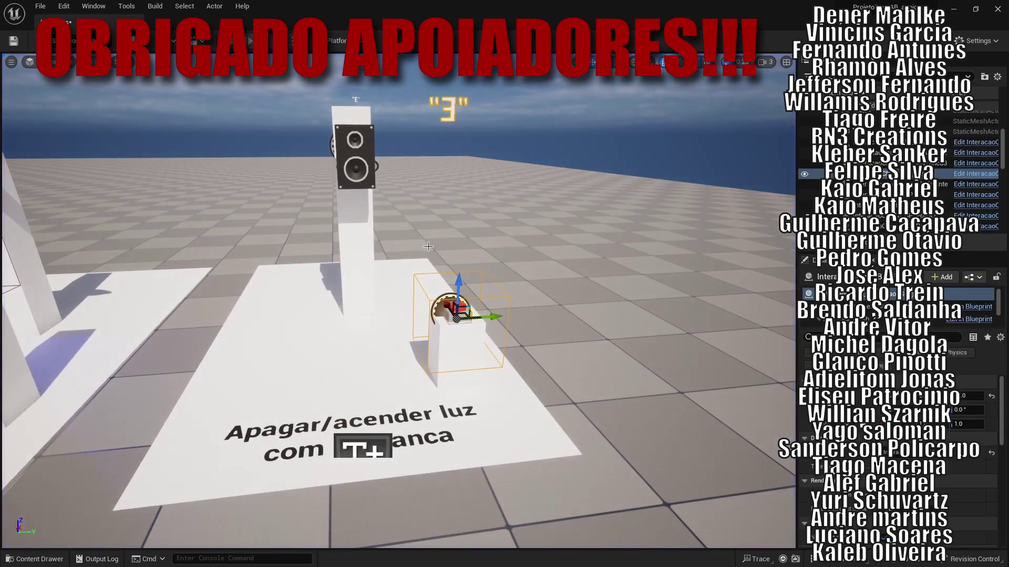